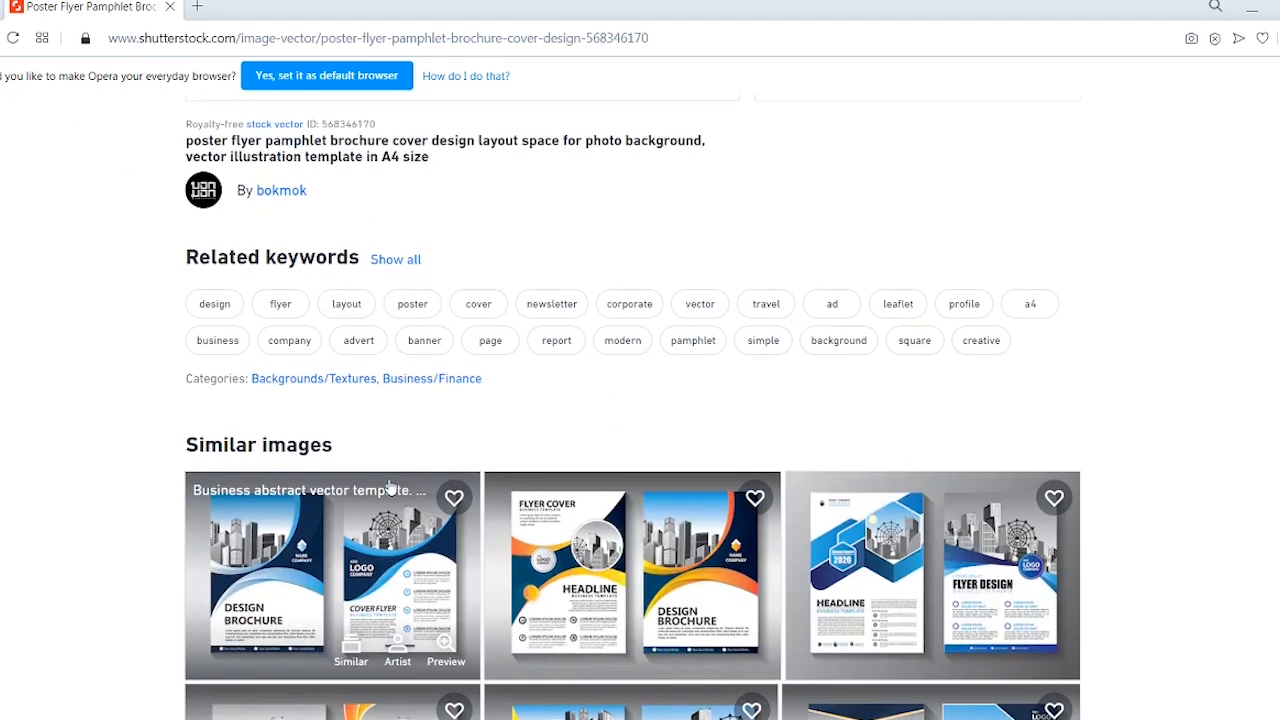
pyautogui.scroll(-3, 518, 580)
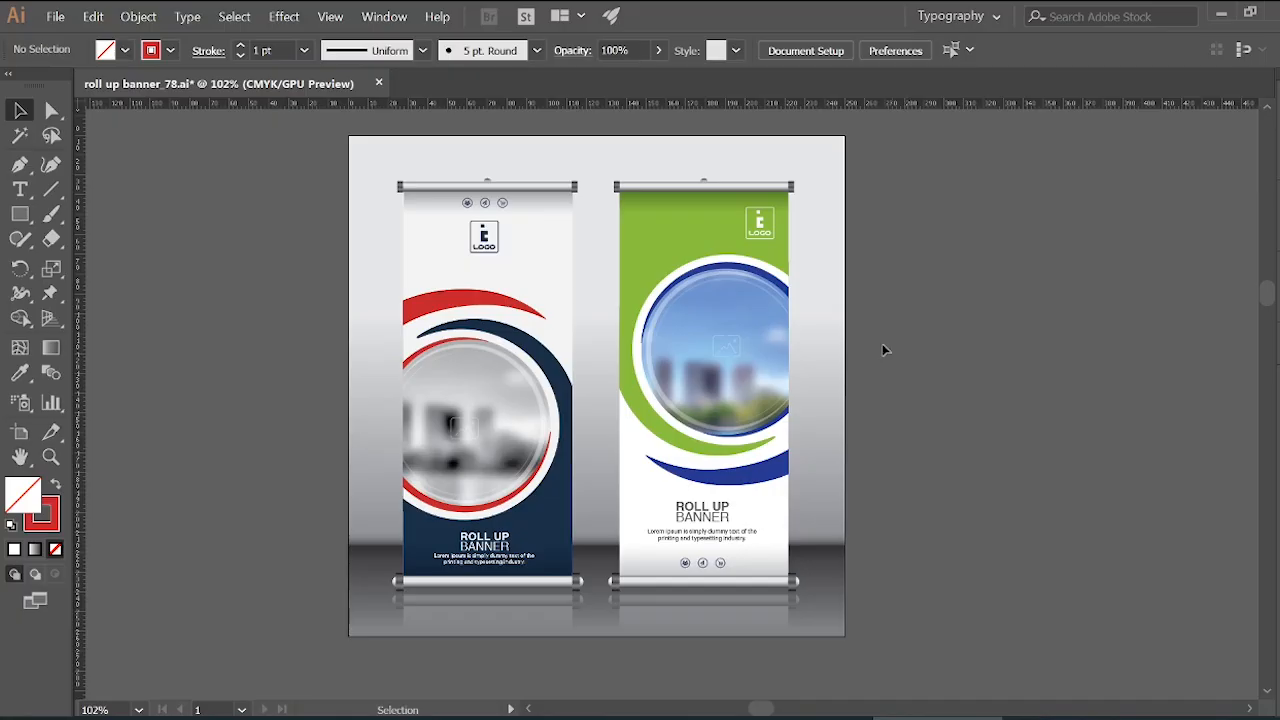
# - Save a copy of the roll-up banner document under the name 44 in Illustrator EPS format
pyautogui.click(57, 14)
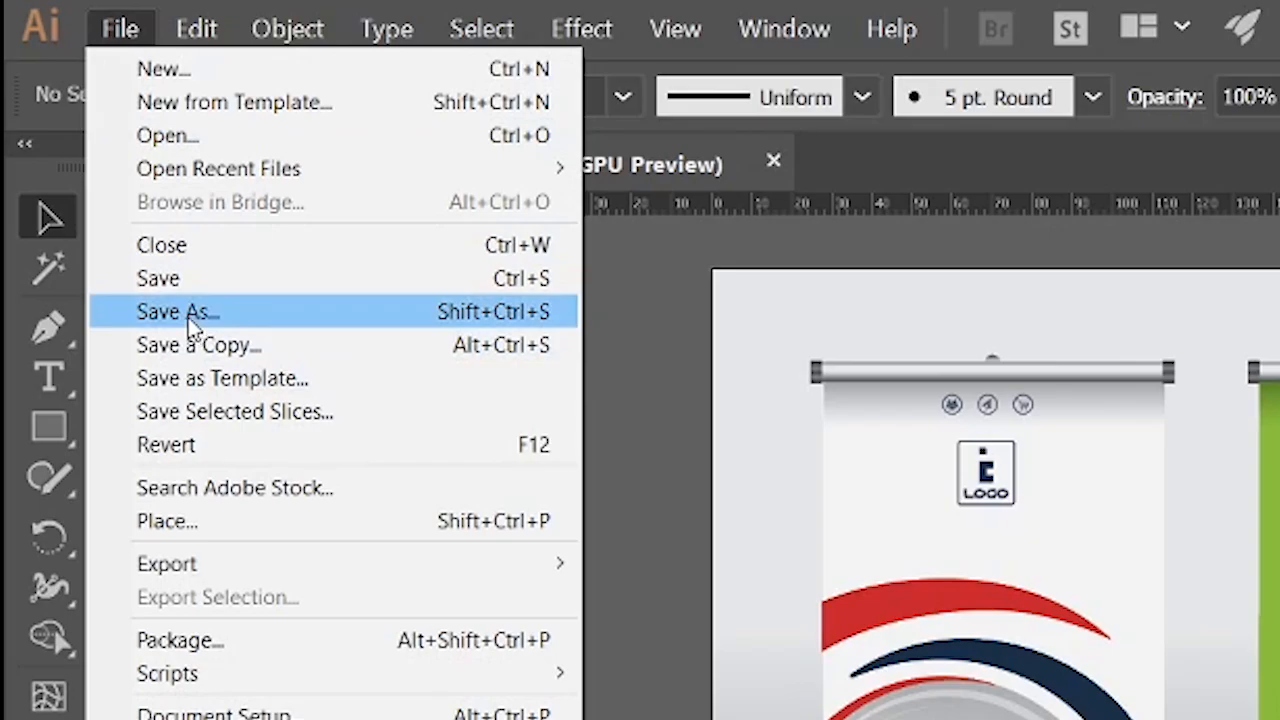
pyautogui.click(97, 148)
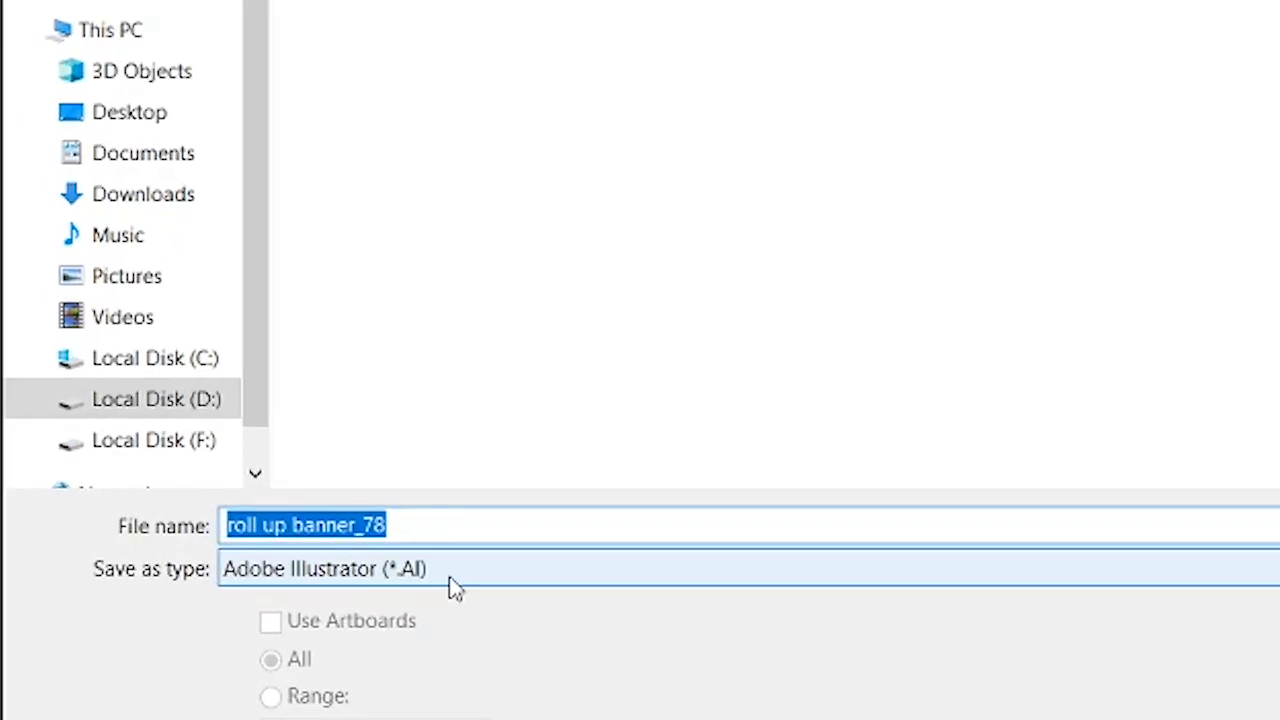
pyautogui.click(208, 564)
pyautogui.click(443, 658)
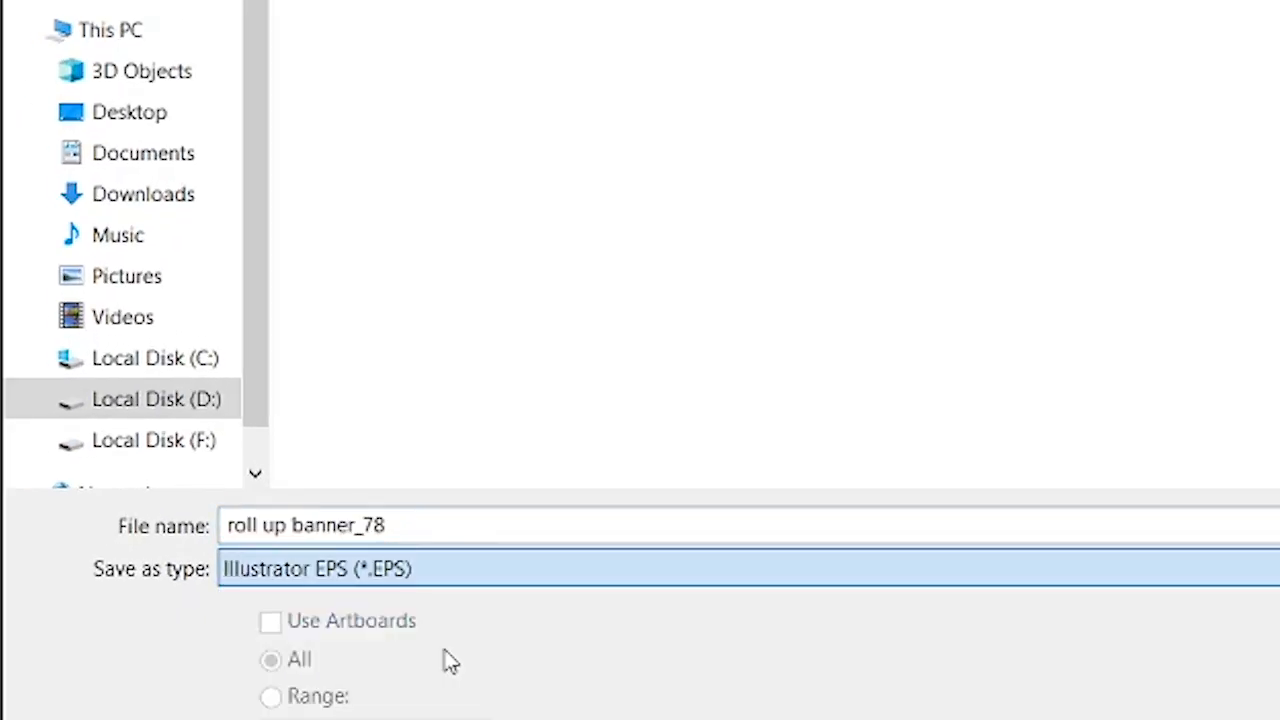
pyautogui.click(416, 526)
pyautogui.write('44')
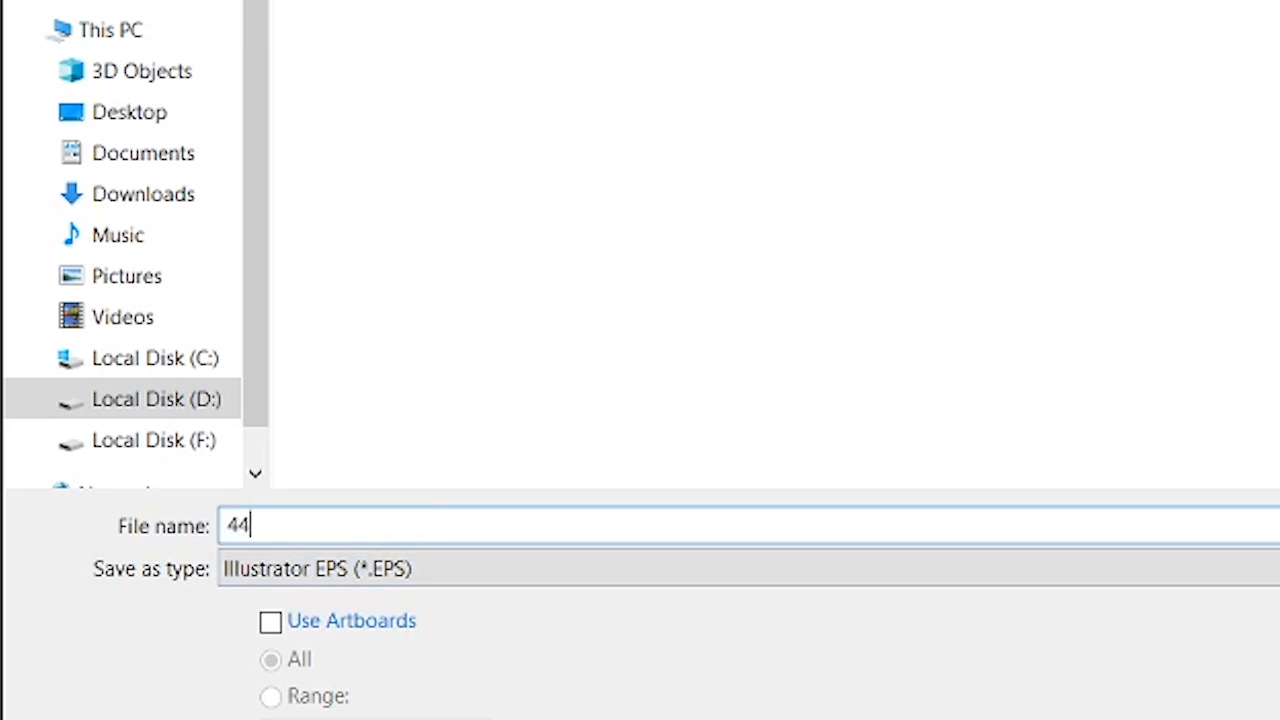
pyautogui.click(1055, 645)
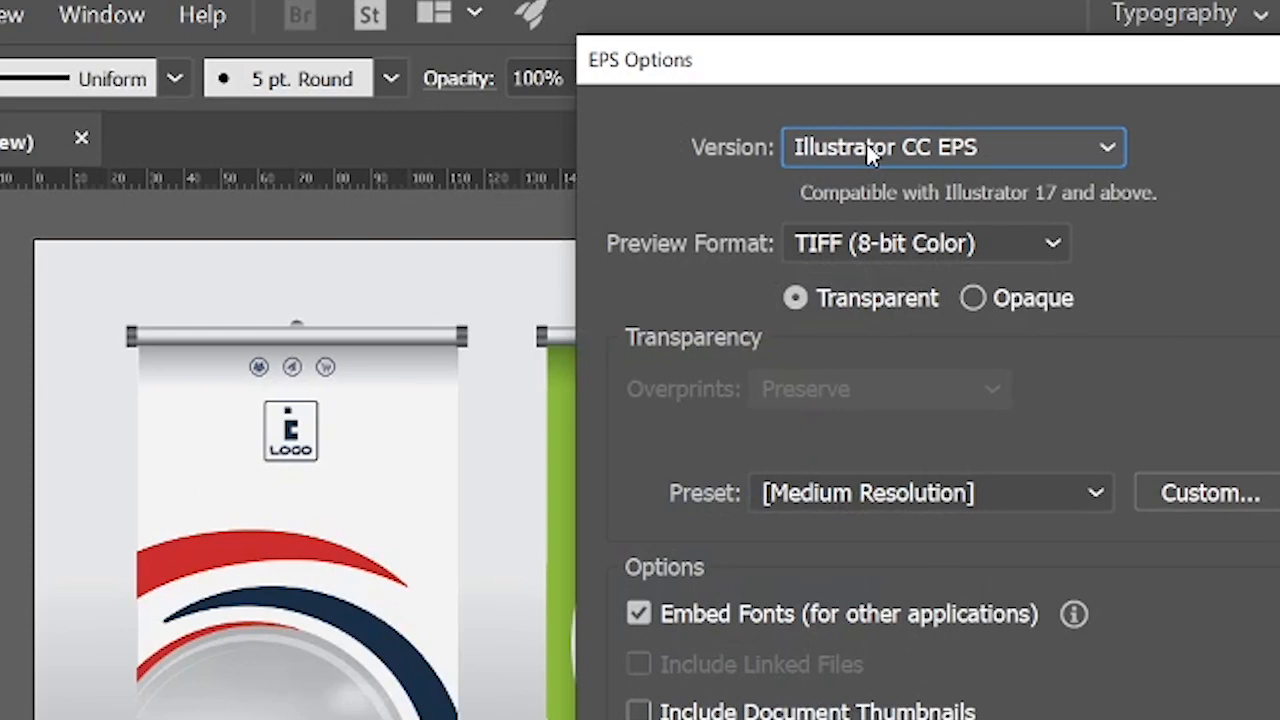
# - Set the EPS version to Illustrator 10 EPS, exclude CMYK PostScript in RGB files, and set the preview format to None
pyautogui.click(772, 22)
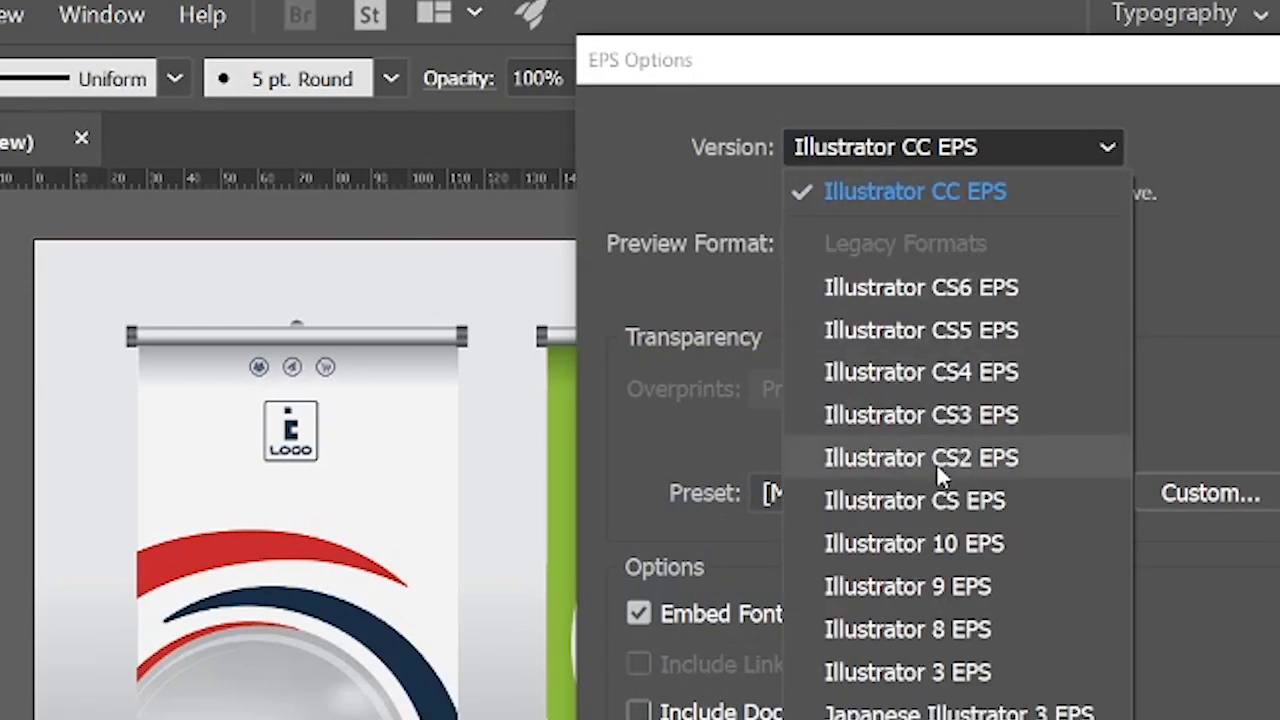
pyautogui.click(927, 543)
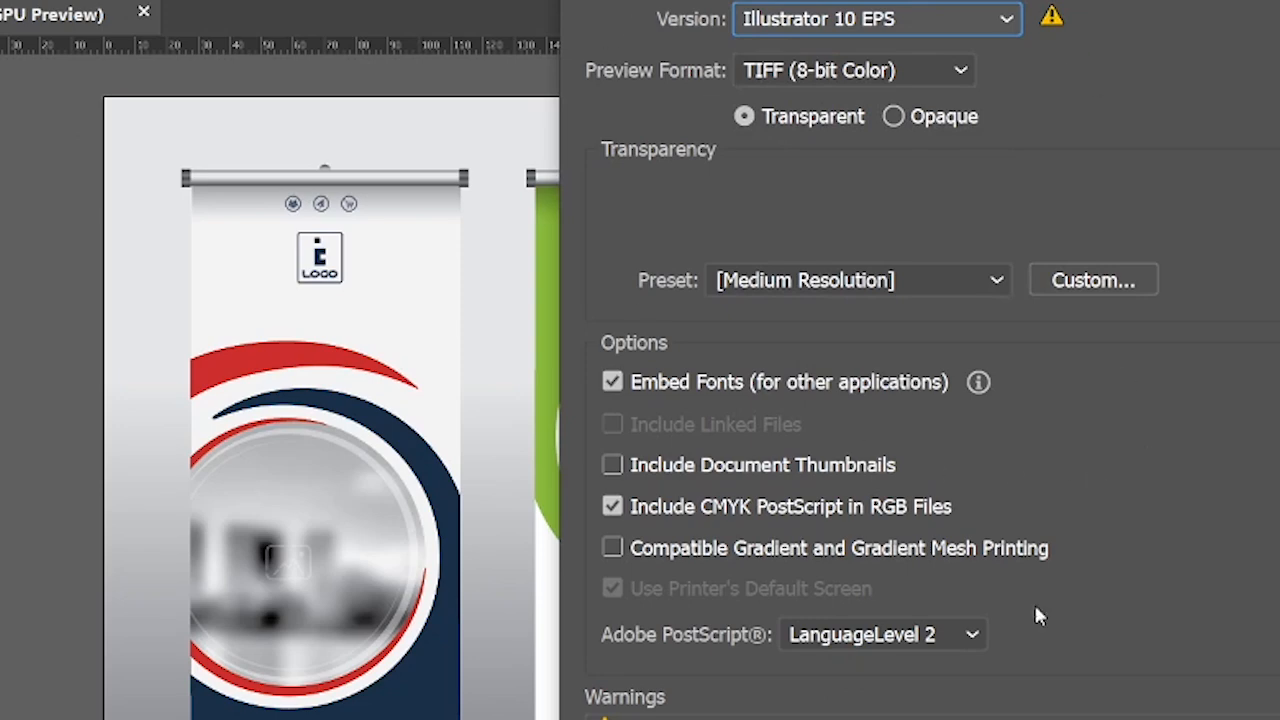
pyautogui.moveTo(790, 0); pyautogui.dragTo(832, 22)
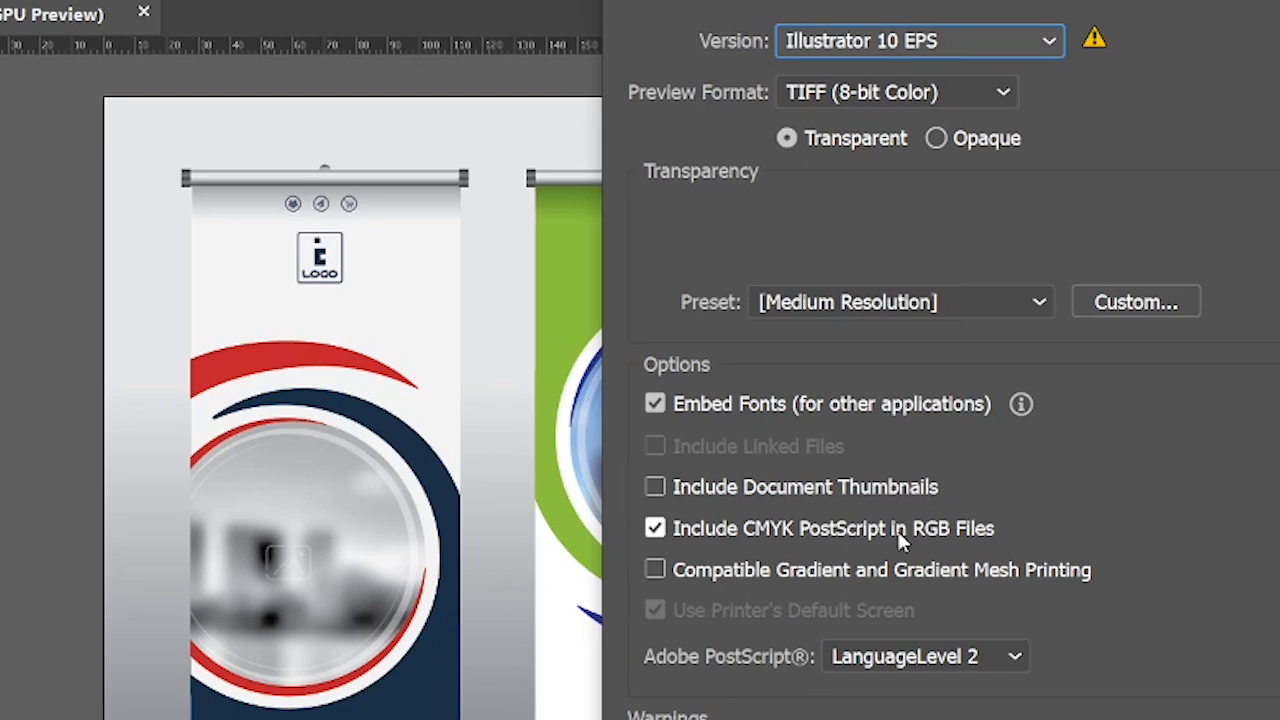
pyautogui.click(869, 530)
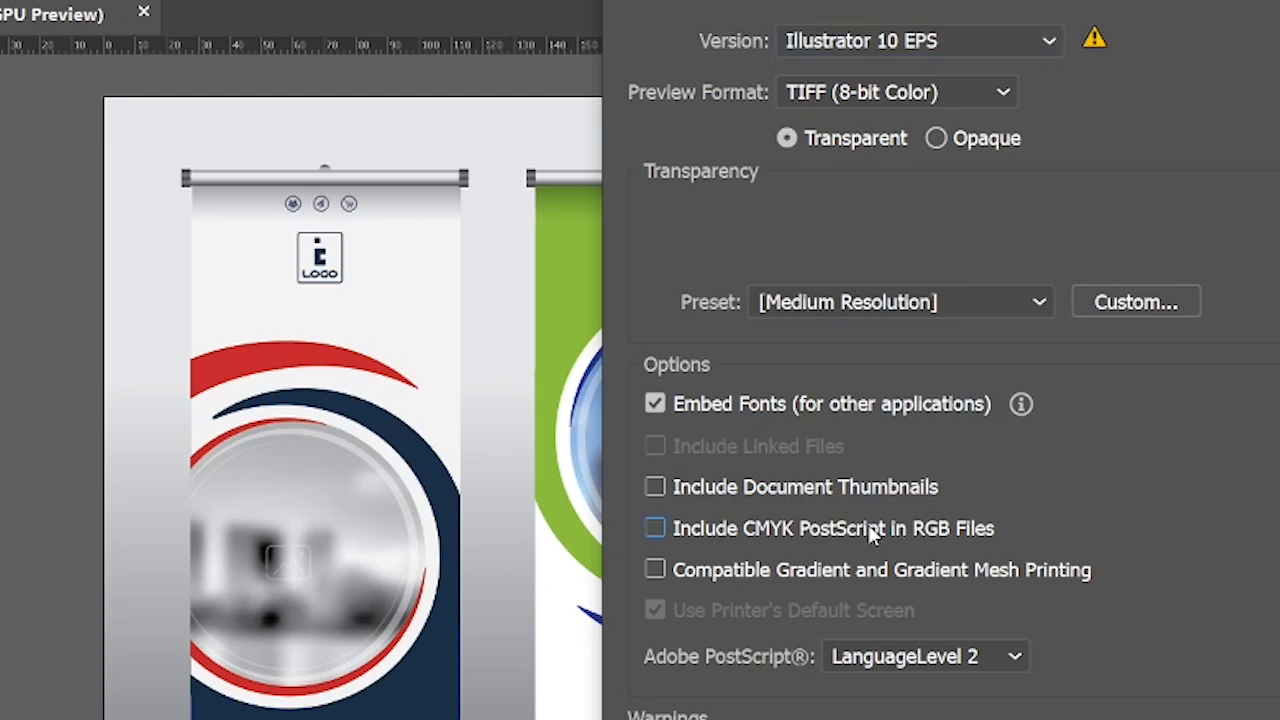
pyautogui.click(902, 92)
pyautogui.click(877, 129)
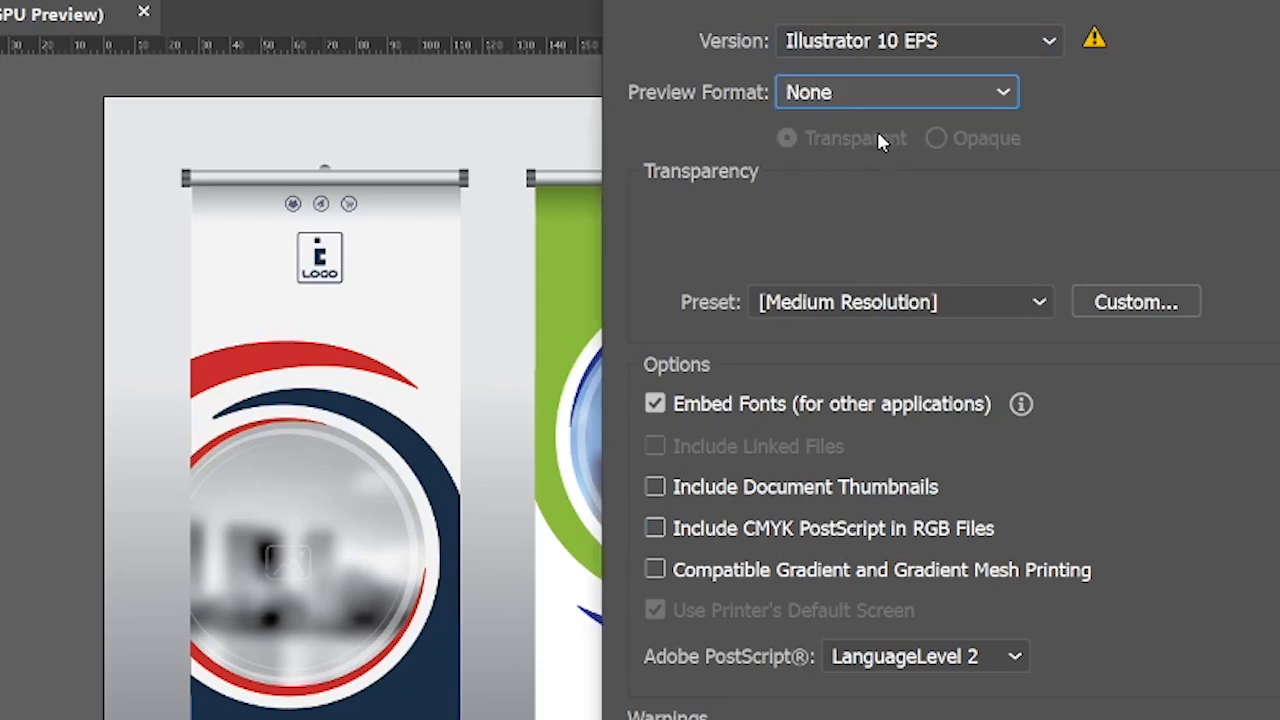
# - Customize the transparency flattener with a raster/vector balance of 0 and anti-aliased rasters
pyautogui.click(1137, 303)
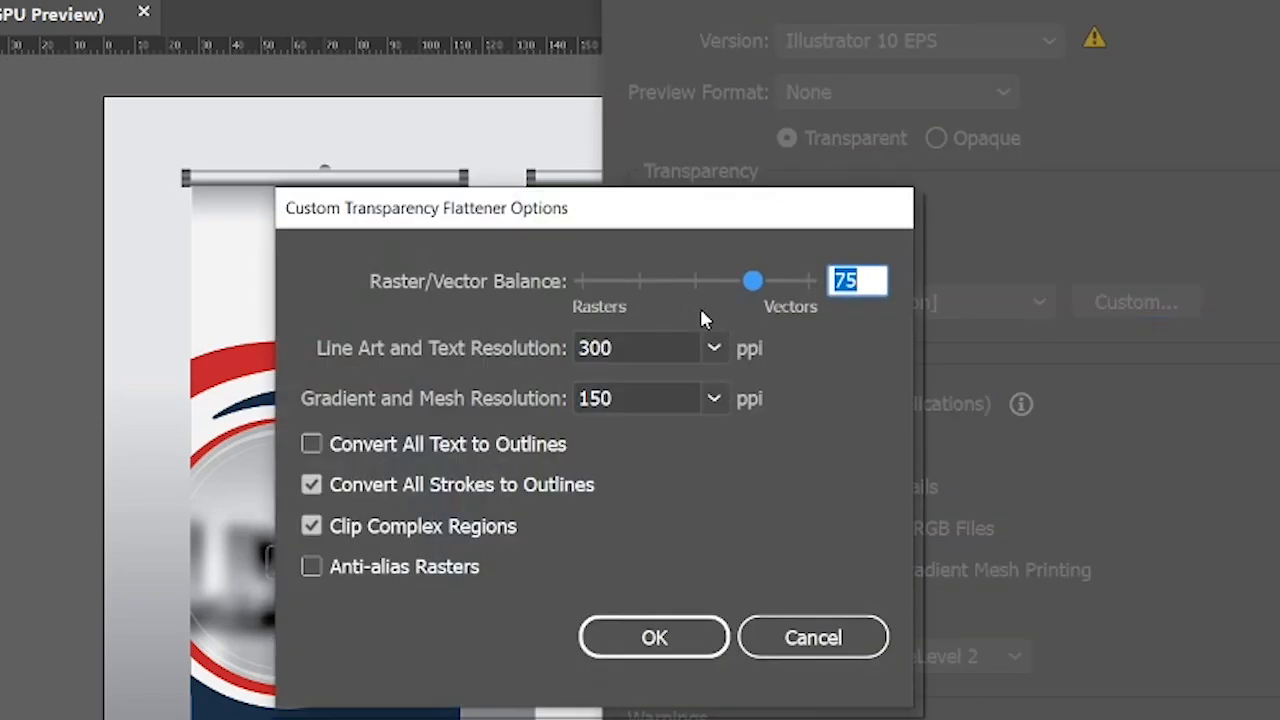
pyautogui.moveTo(752, 281); pyautogui.dragTo(571, 281)
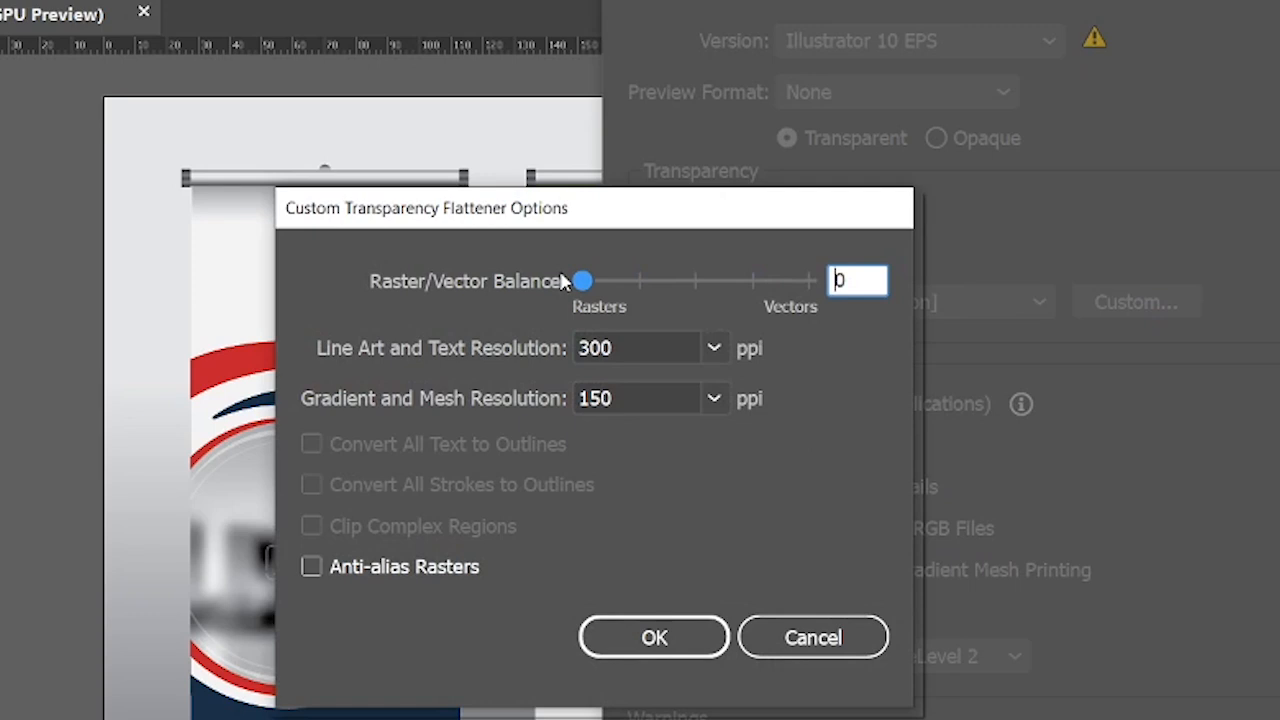
pyautogui.click(367, 568)
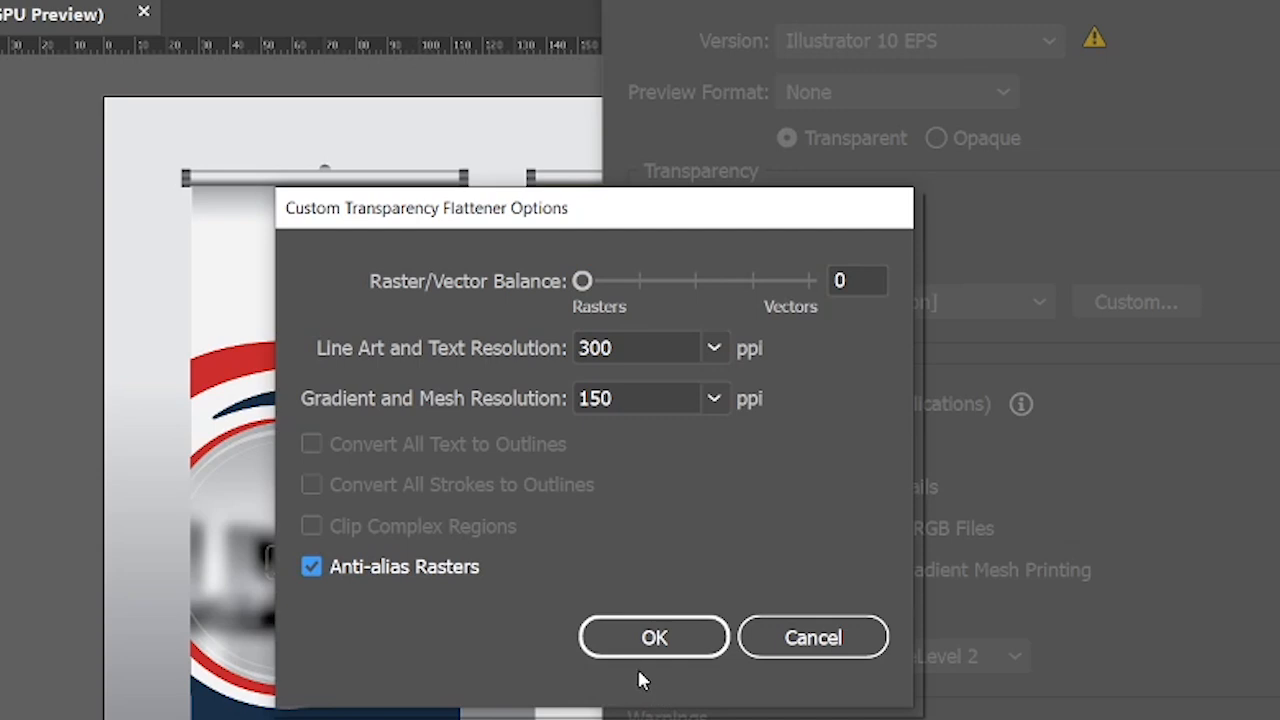
pyautogui.click(652, 348)
pyautogui.click(643, 390)
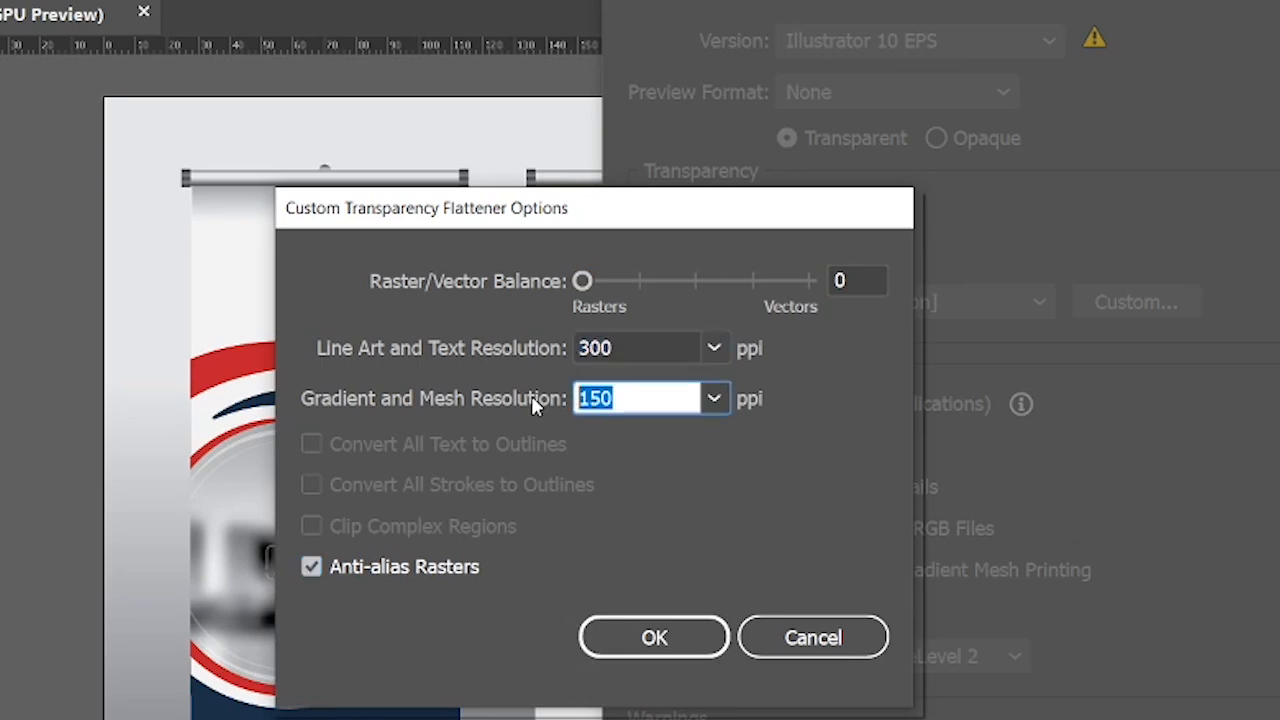
pyautogui.click(668, 346)
pyautogui.click(648, 403)
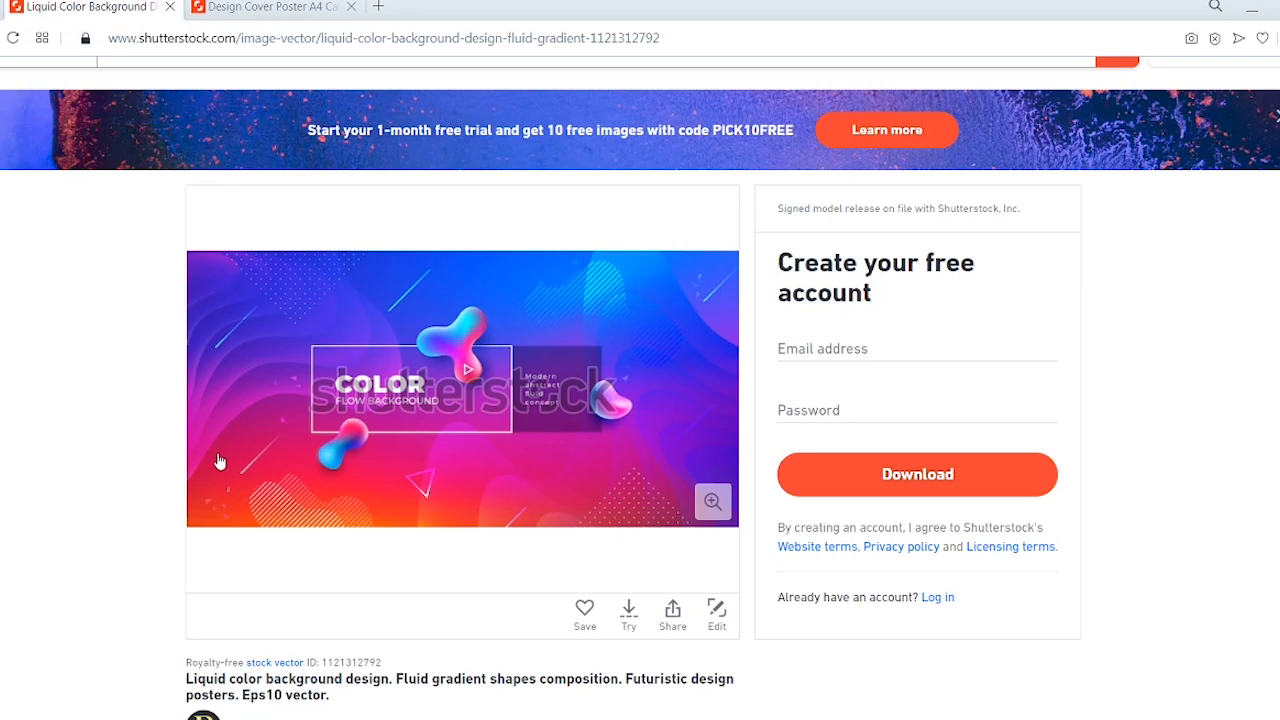
# - On Shutterstock, enlarge the liquid color background preview and compare it with the A4 cover poster design
pyautogui.click(489, 405)
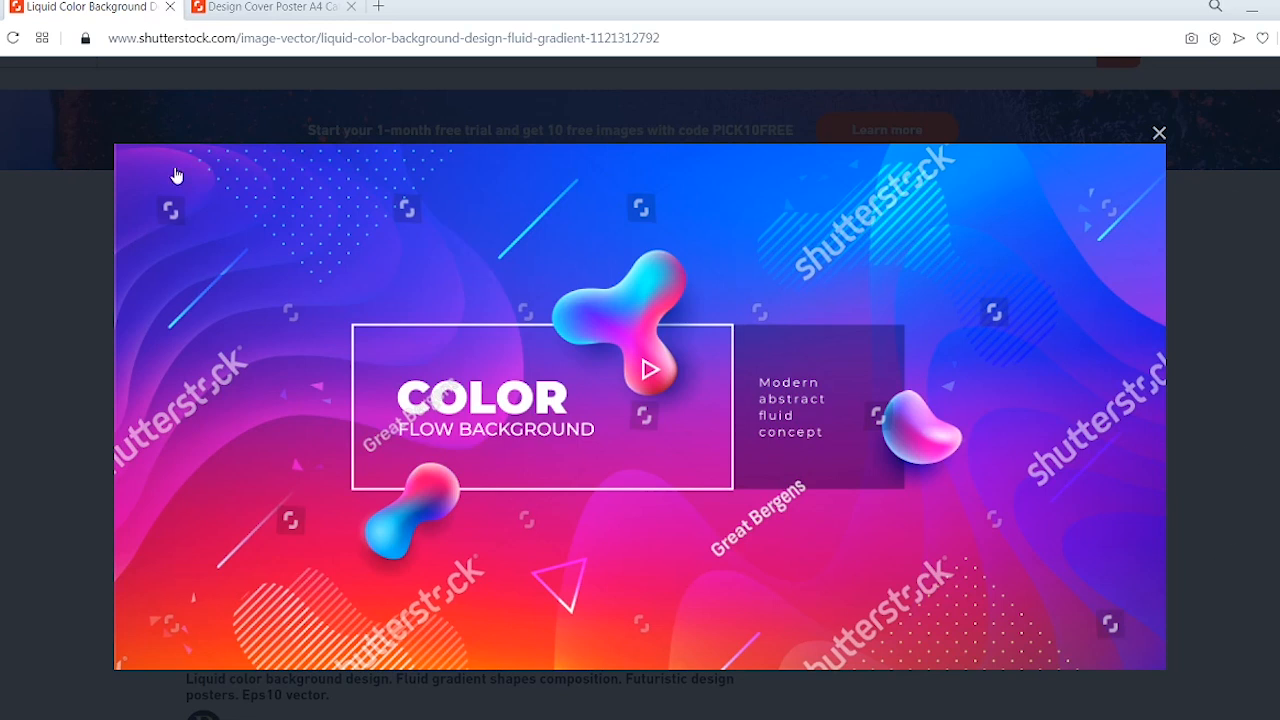
pyautogui.click(228, 10)
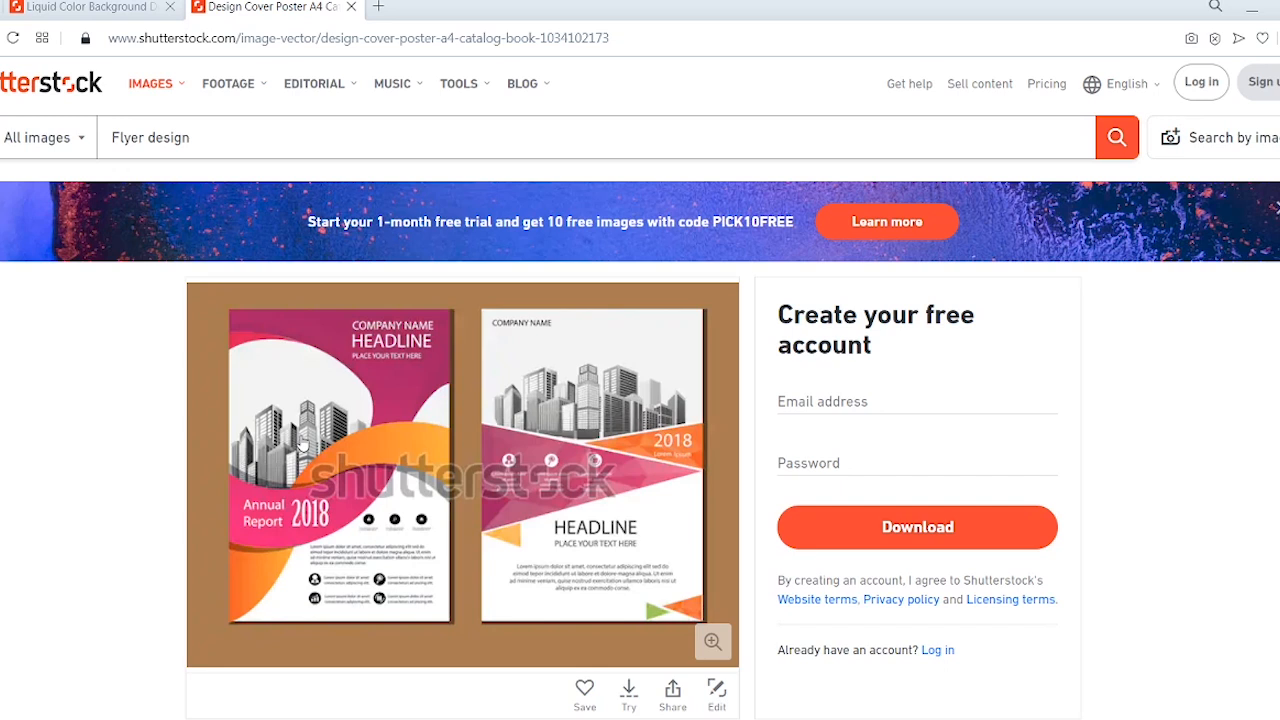
pyautogui.click(136, 10)
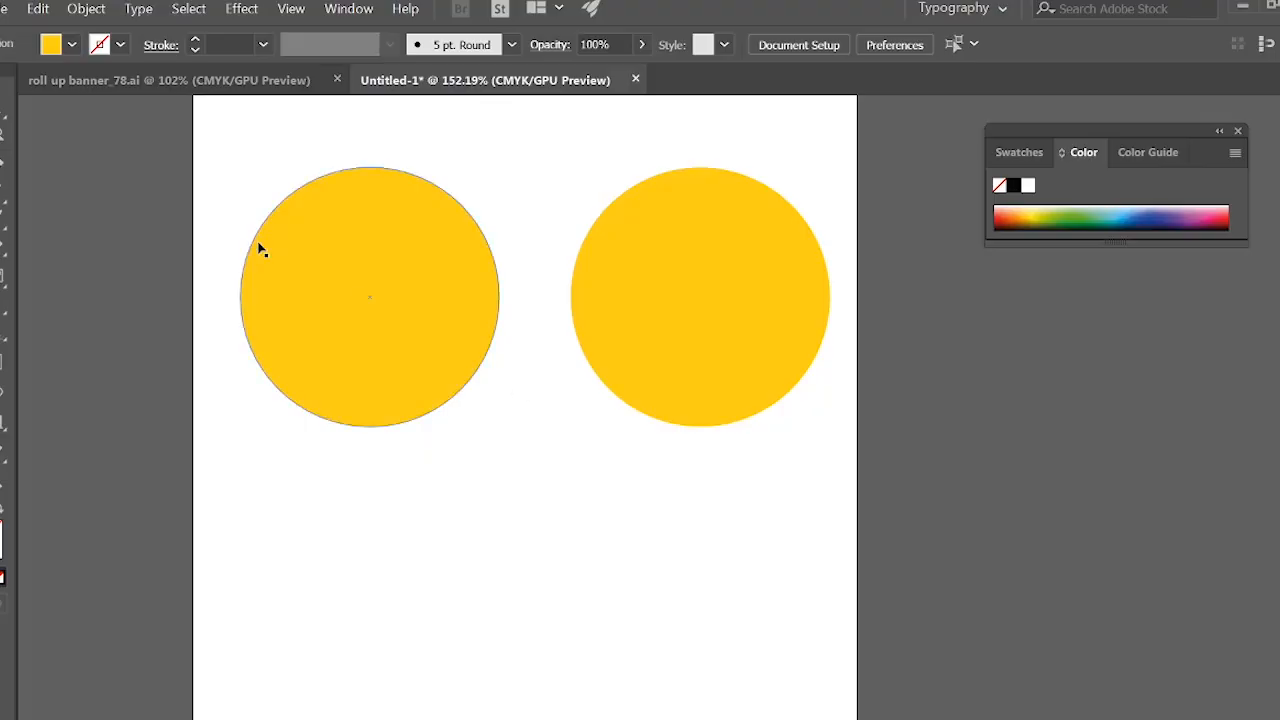
# - In Illustrator, apply a black Multiply drop shadow to the left yellow circle with 75% opacity, 2.47 mm offsets and 1.76 mm blur
pyautogui.click(309, 249)
pyautogui.click(240, 10)
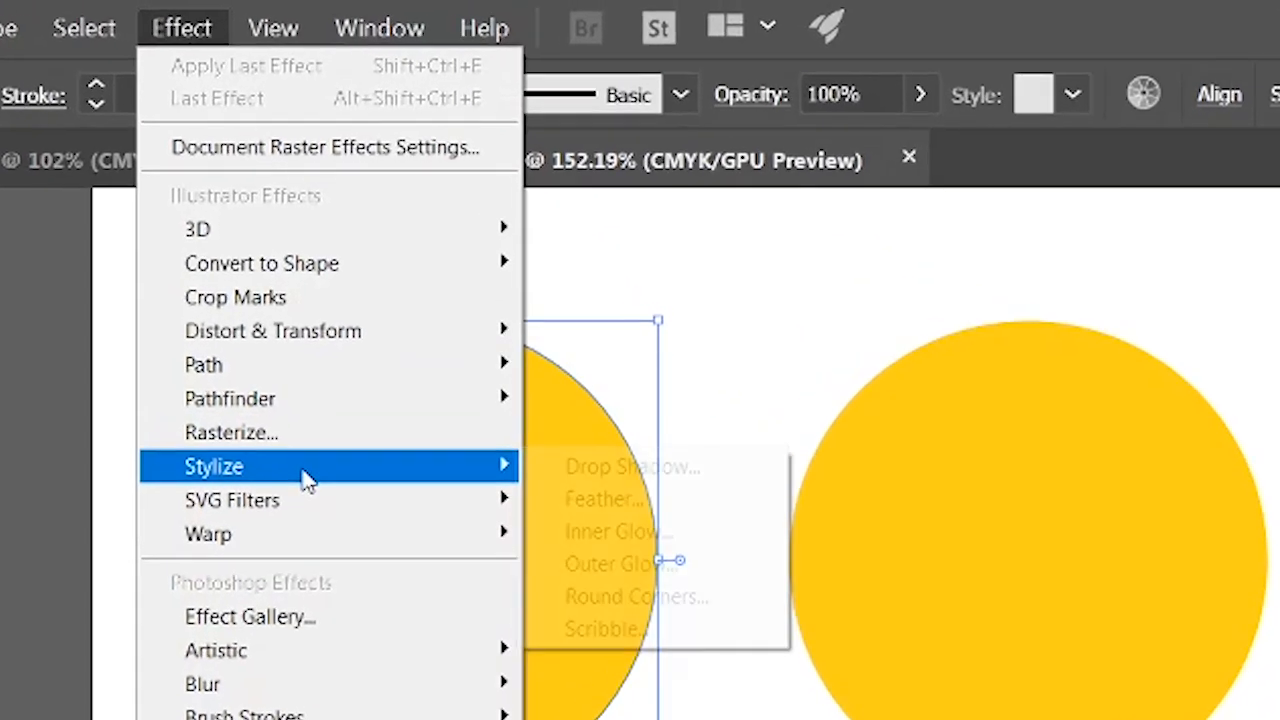
pyautogui.moveTo(309, 251)
pyautogui.click(640, 467)
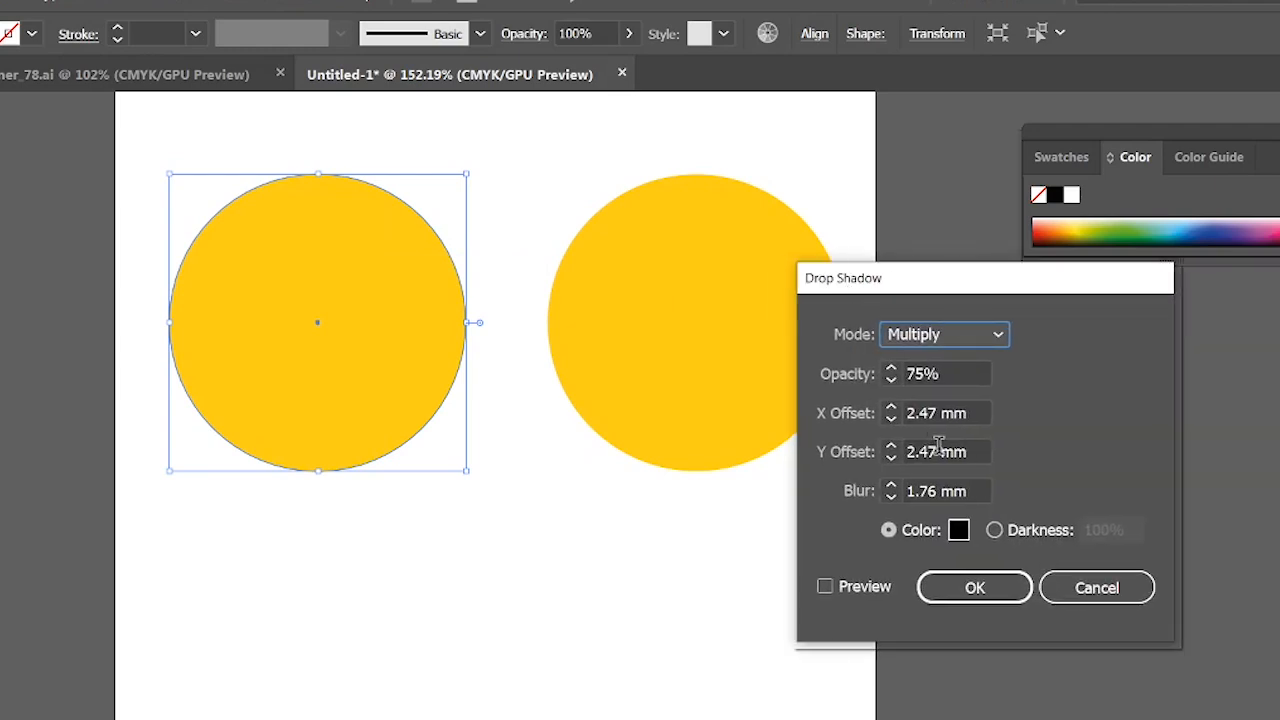
pyautogui.click(940, 598)
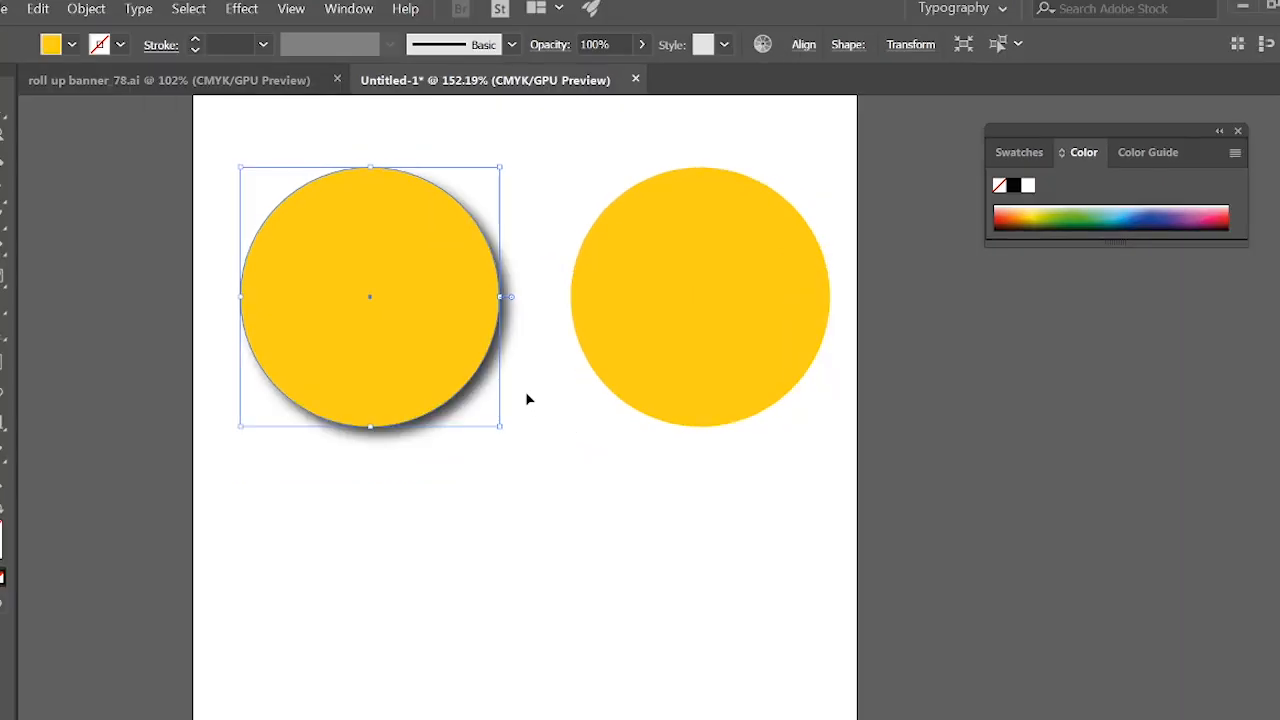
# - Blend the dark grey circle beside the artboard with the white circle behind it
pyautogui.keyDown('ctrl'); pyautogui.click(488, 364); pyautogui.keyUp('ctrl')
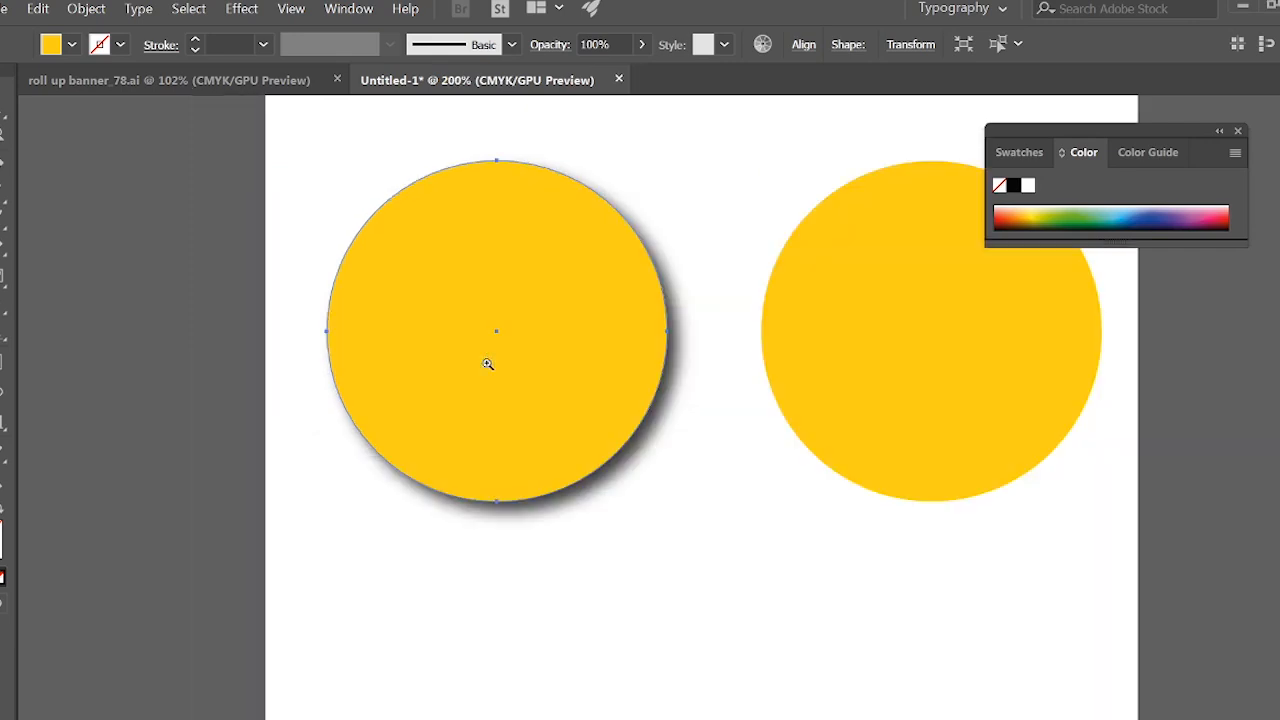
pyautogui.keyDown('ctrl'); pyautogui.click(488, 364); pyautogui.keyUp('ctrl')
pyautogui.keyDown('ctrl'); pyautogui.click(488, 366); pyautogui.keyUp('ctrl')
pyautogui.moveTo(953, 468); pyautogui.dragTo(396, 295)
pyautogui.moveTo(660, 385); pyautogui.dragTo(606, 369)
pyautogui.moveTo(679, 339); pyautogui.dragTo(581, 393)
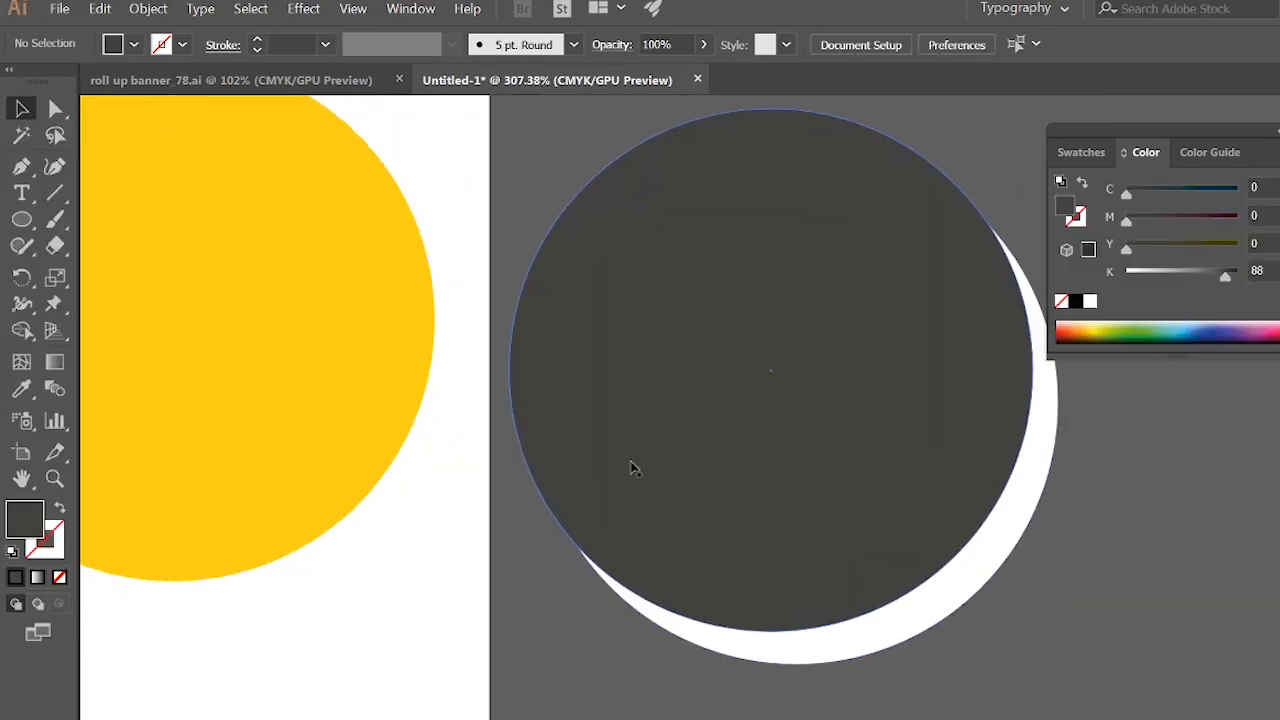
pyautogui.click(55, 389)
pyautogui.click(808, 446)
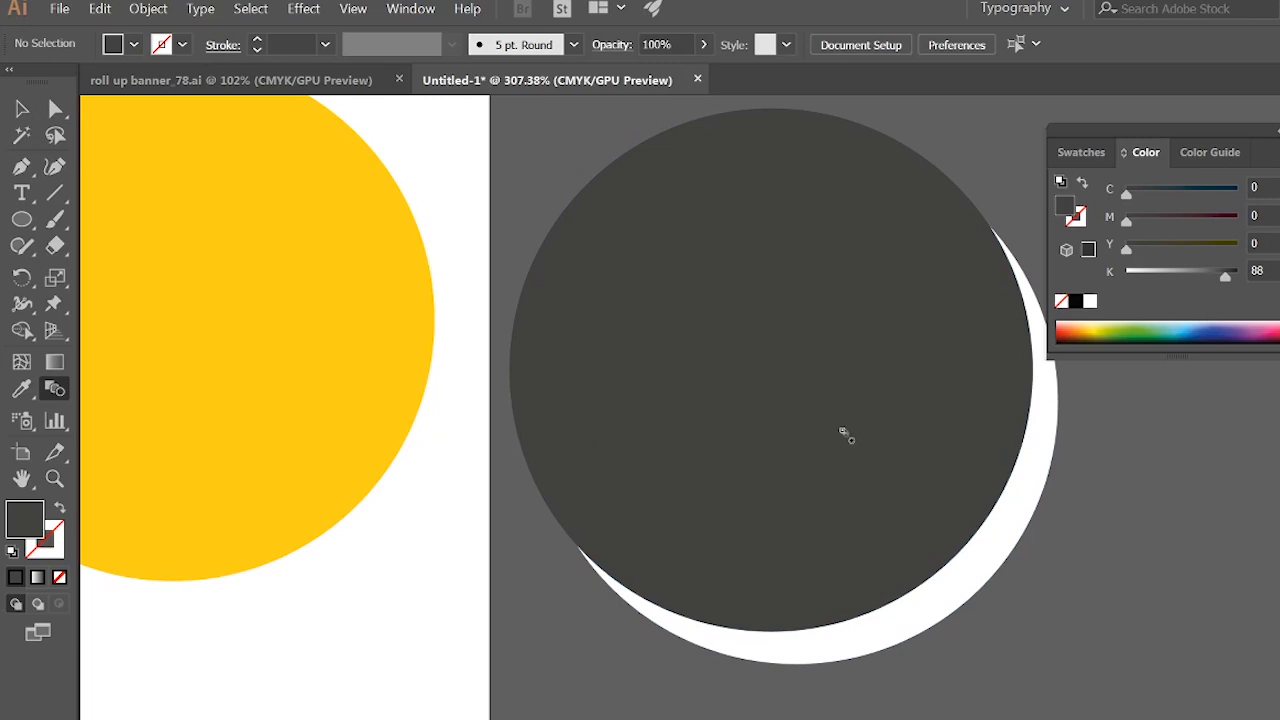
pyautogui.click(1007, 519)
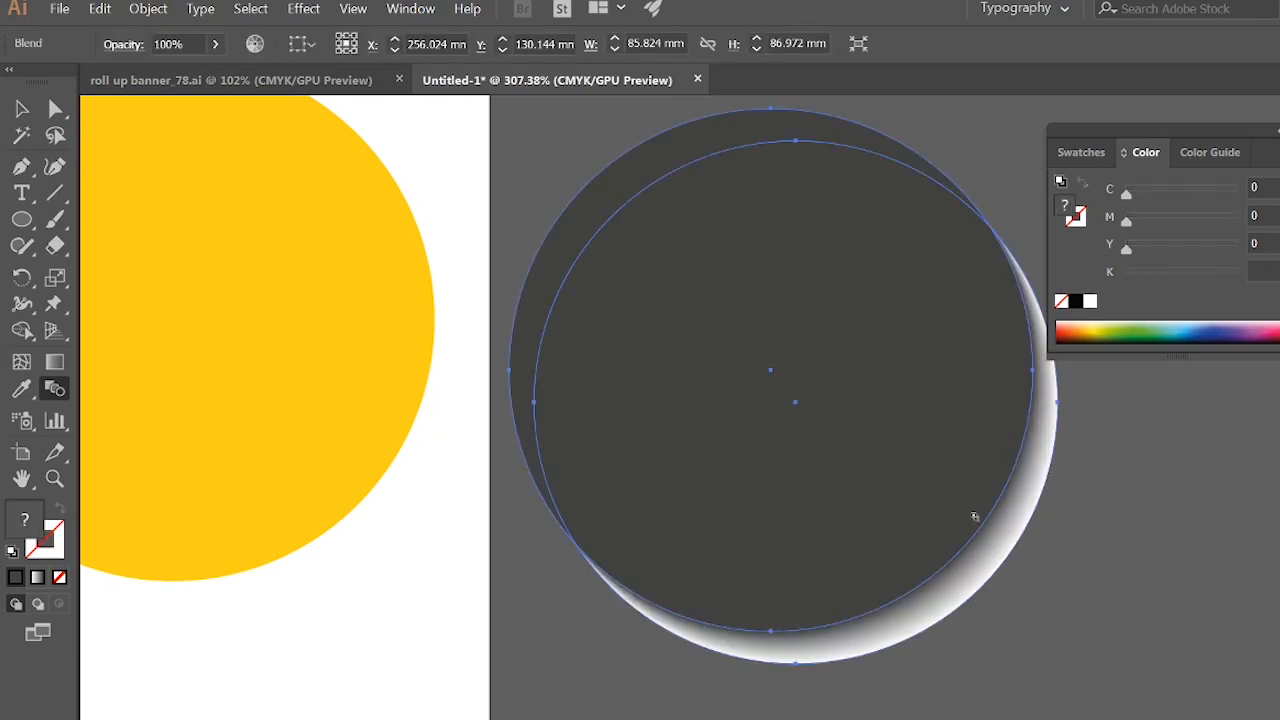
# - Set the spacing of the grey-to-white blend to Specified Steps with a value of 10
pyautogui.doubleClick(55, 389)
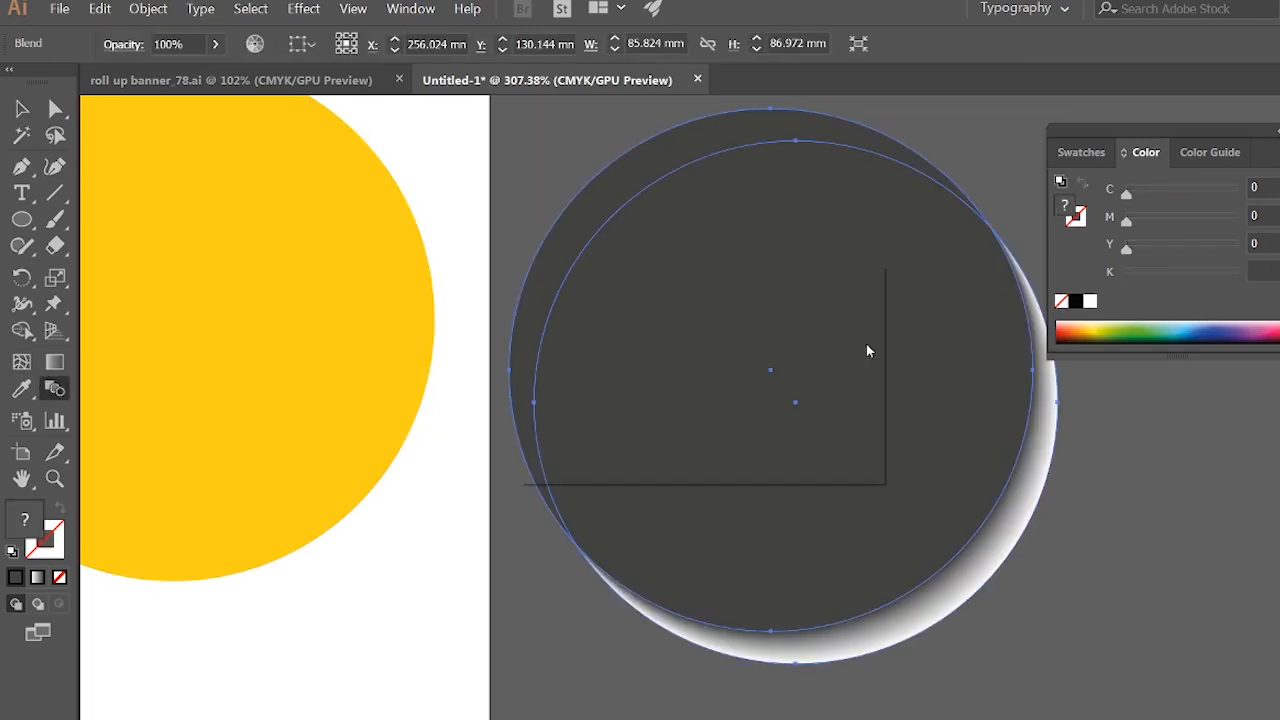
pyautogui.click(695, 328)
pyautogui.click(693, 377)
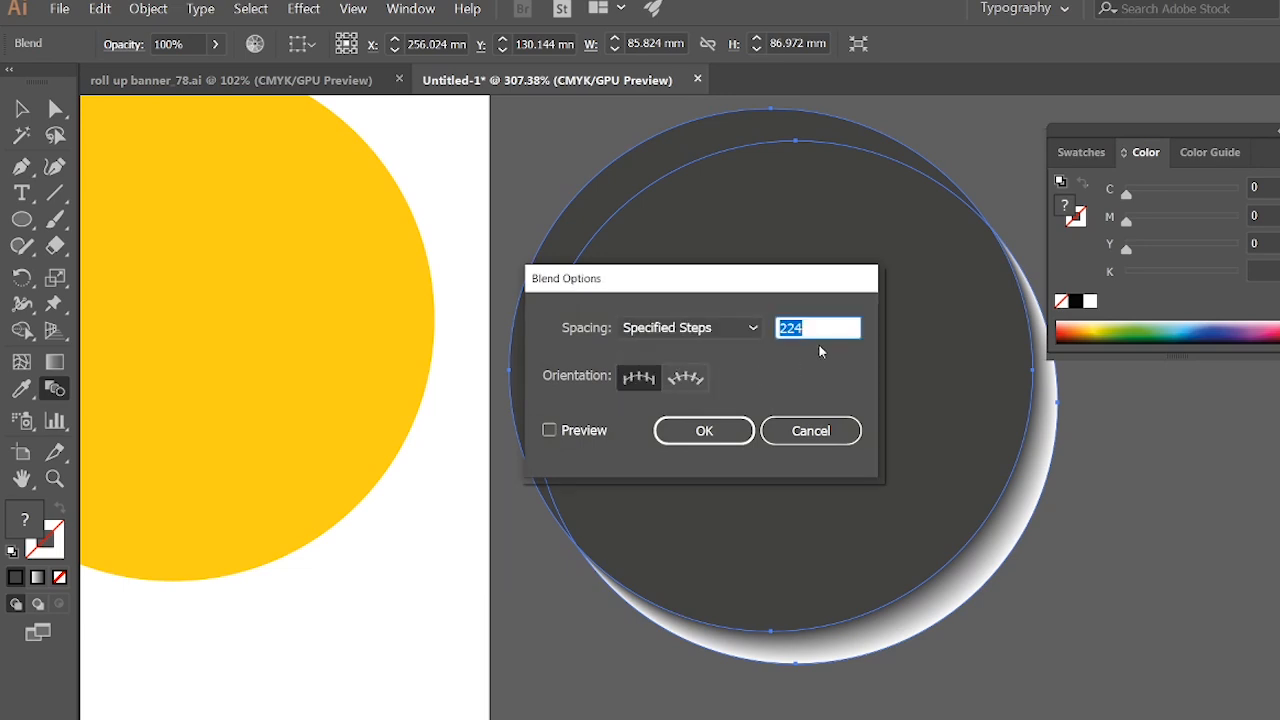
pyautogui.write('10')
pyautogui.click(700, 430)
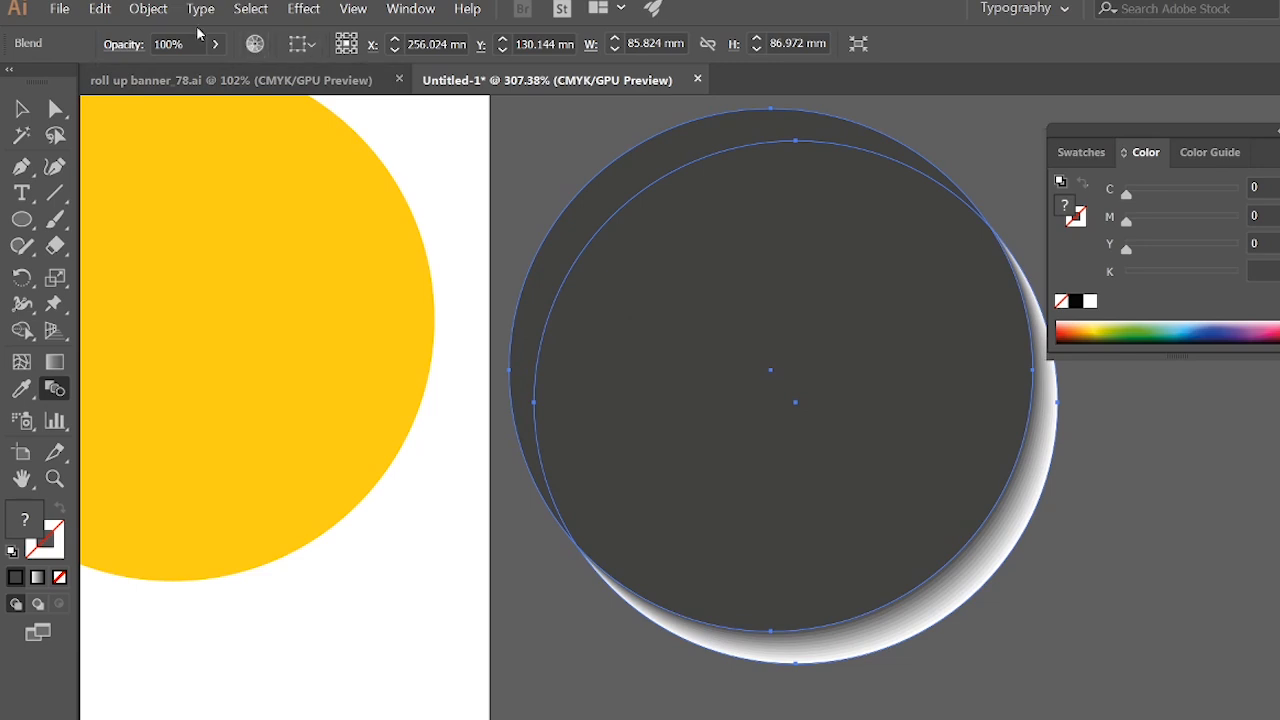
# - Expand the blend's object and fill into separate shapes
pyautogui.click(148, 9)
pyautogui.click(166, 181)
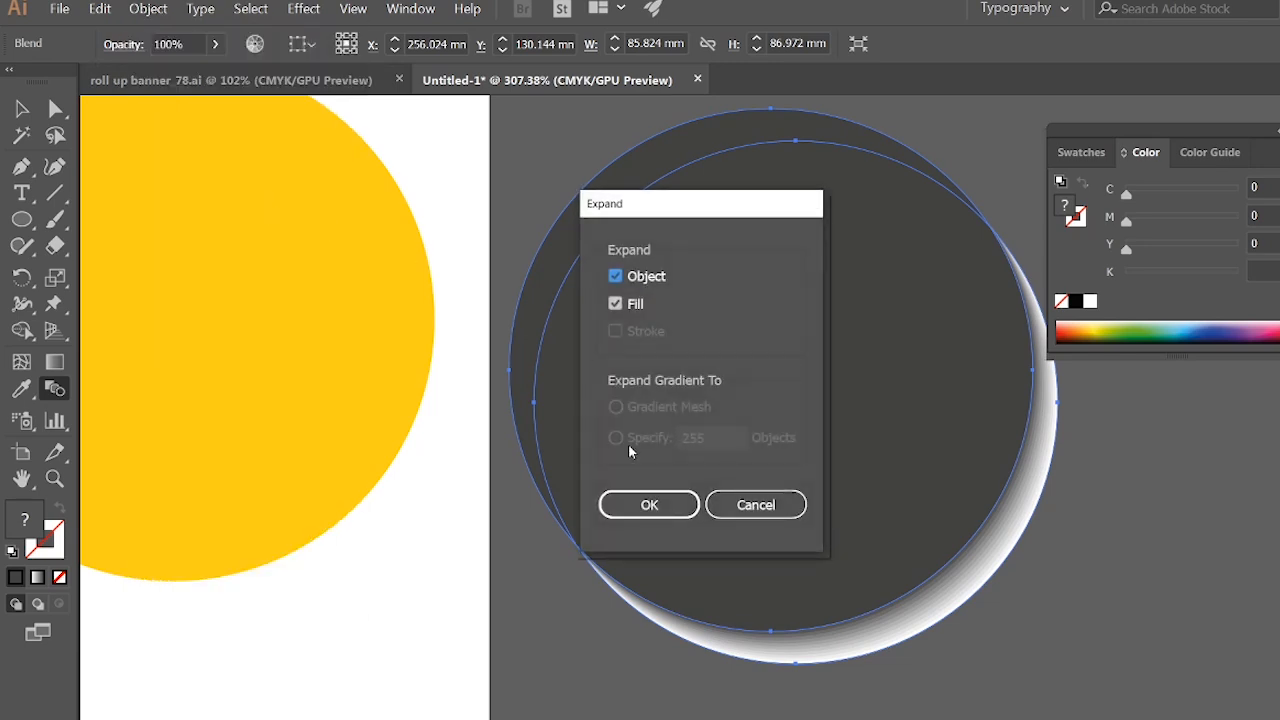
pyautogui.click(646, 504)
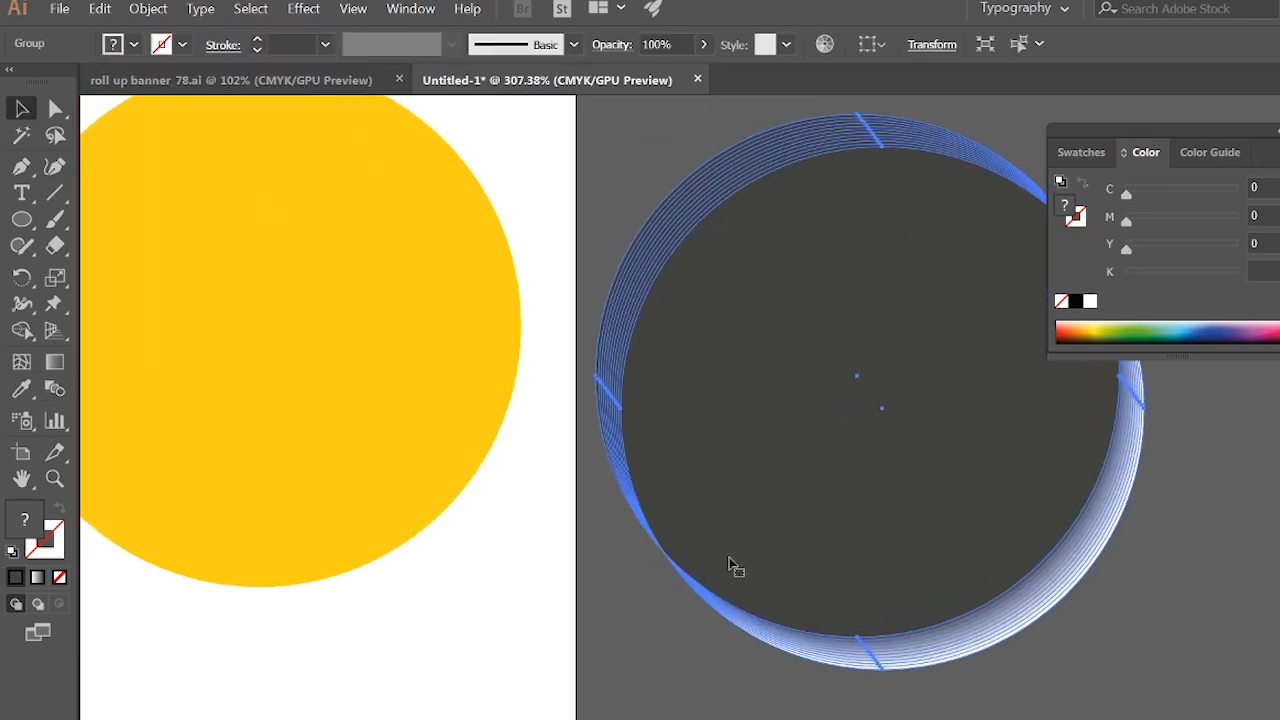
# - Move the expanded blend group onto the right yellow circle and send it to the back as its shadow
pyautogui.press('v')
pyautogui.click(586, 586)
pyautogui.moveTo(849, 519); pyautogui.dragTo(265, 477)
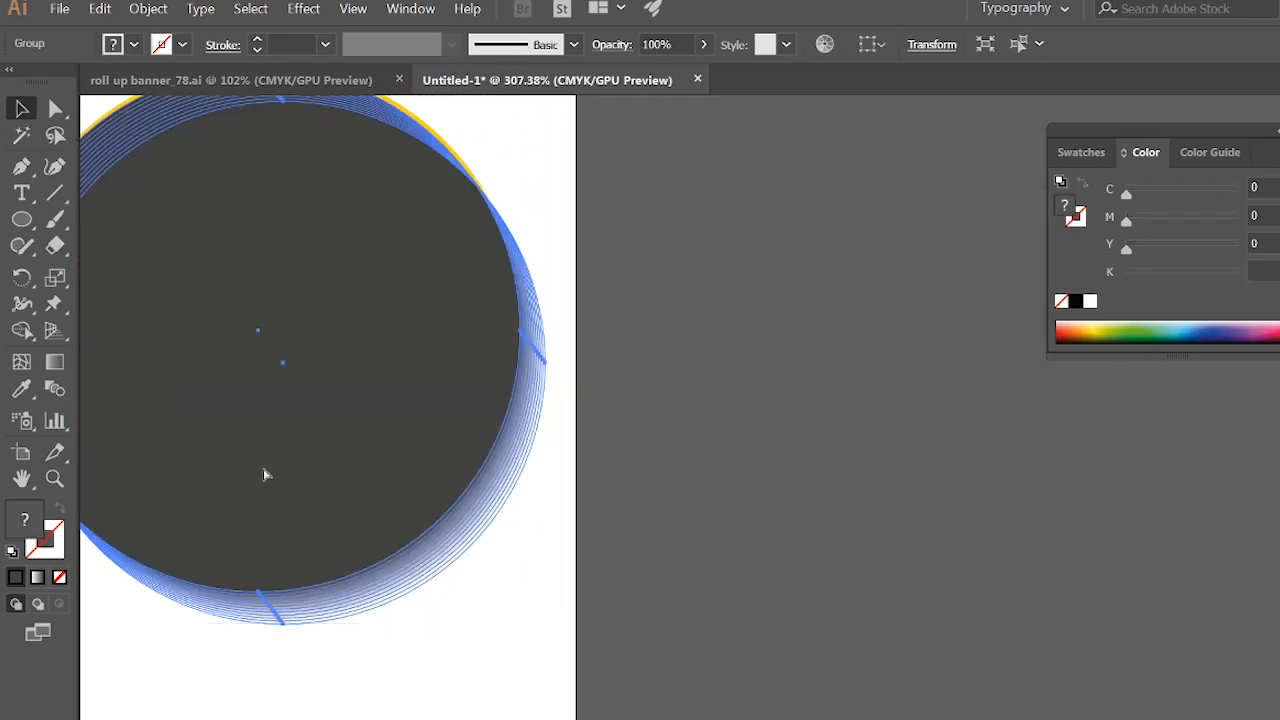
pyautogui.hotkey('ctrl', 'shift', '[')
pyautogui.click(630, 488)
# - Compare the left circle's drop shadow effect with the right circle's blended shadow
pyautogui.moveTo(527, 471); pyautogui.dragTo(800, 471)
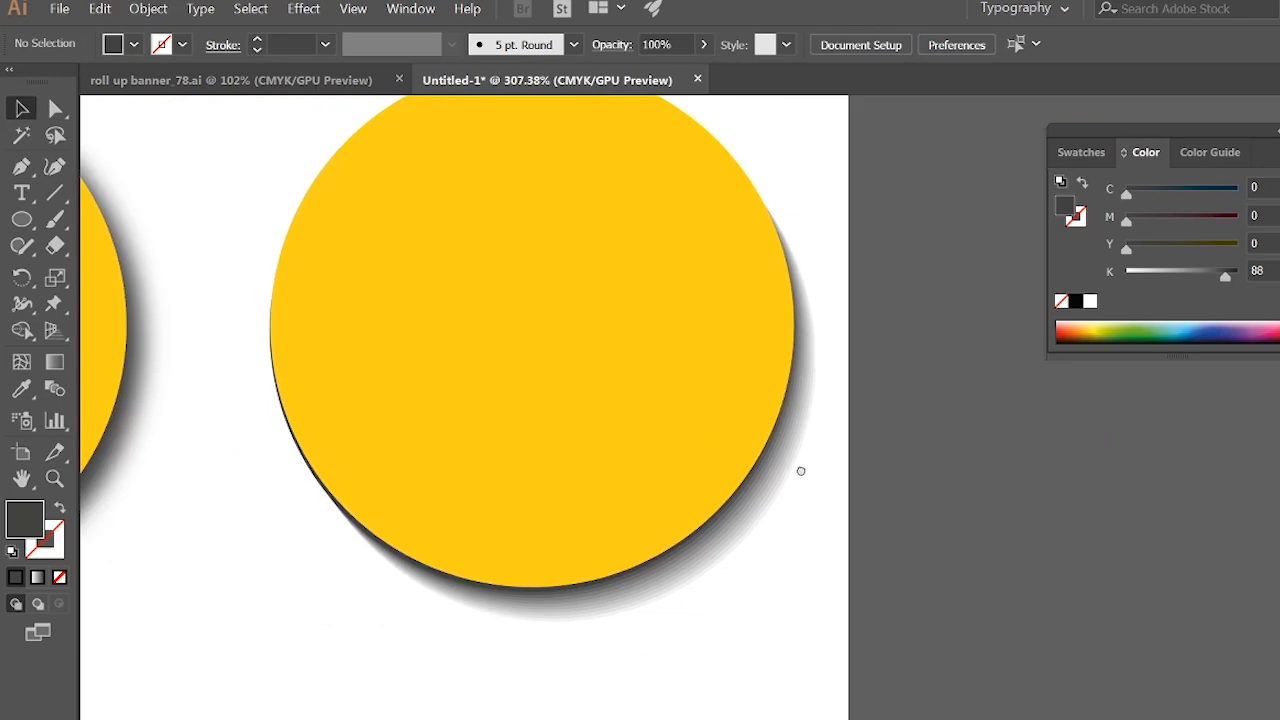
pyautogui.keyDown('ctrl'); pyautogui.keyDown('alt'); pyautogui.click(745, 380); pyautogui.keyUp('alt'); pyautogui.keyUp('ctrl')
pyautogui.moveTo(542, 368); pyautogui.dragTo(724, 369)
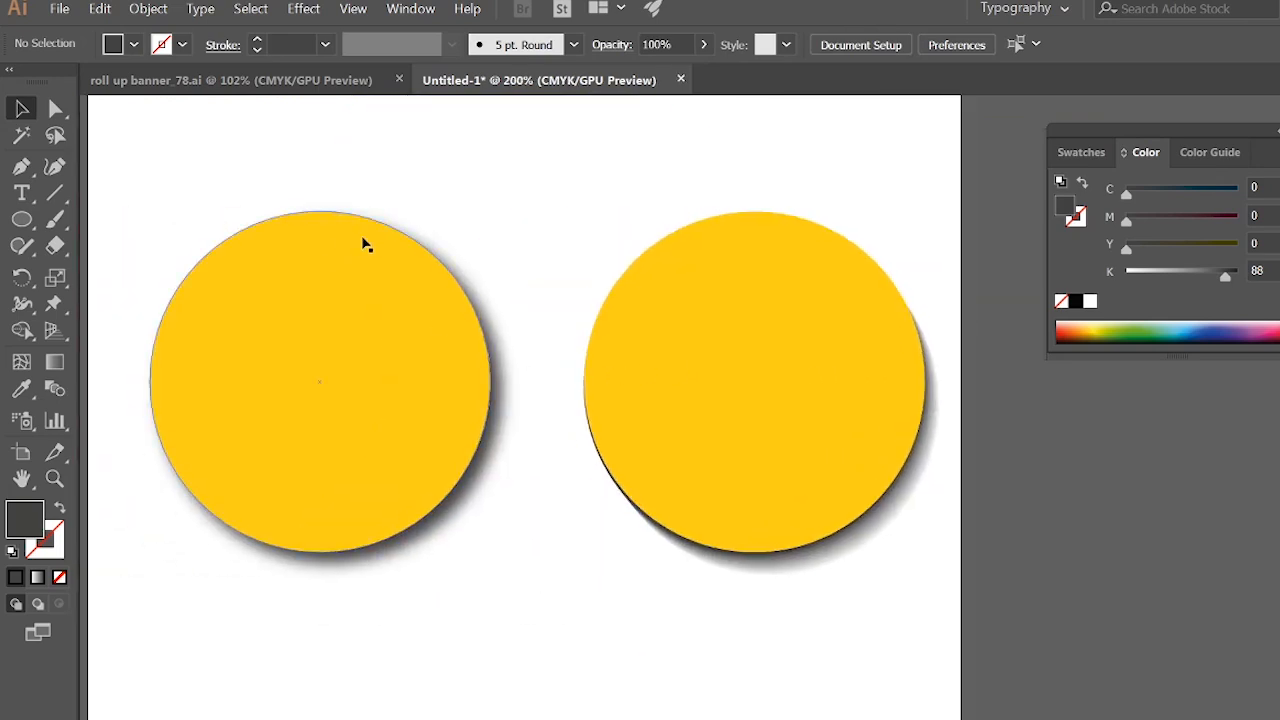
pyautogui.moveTo(531, 348); pyautogui.dragTo(547, 317)
pyautogui.moveTo(650, 329); pyautogui.dragTo(589, 381)
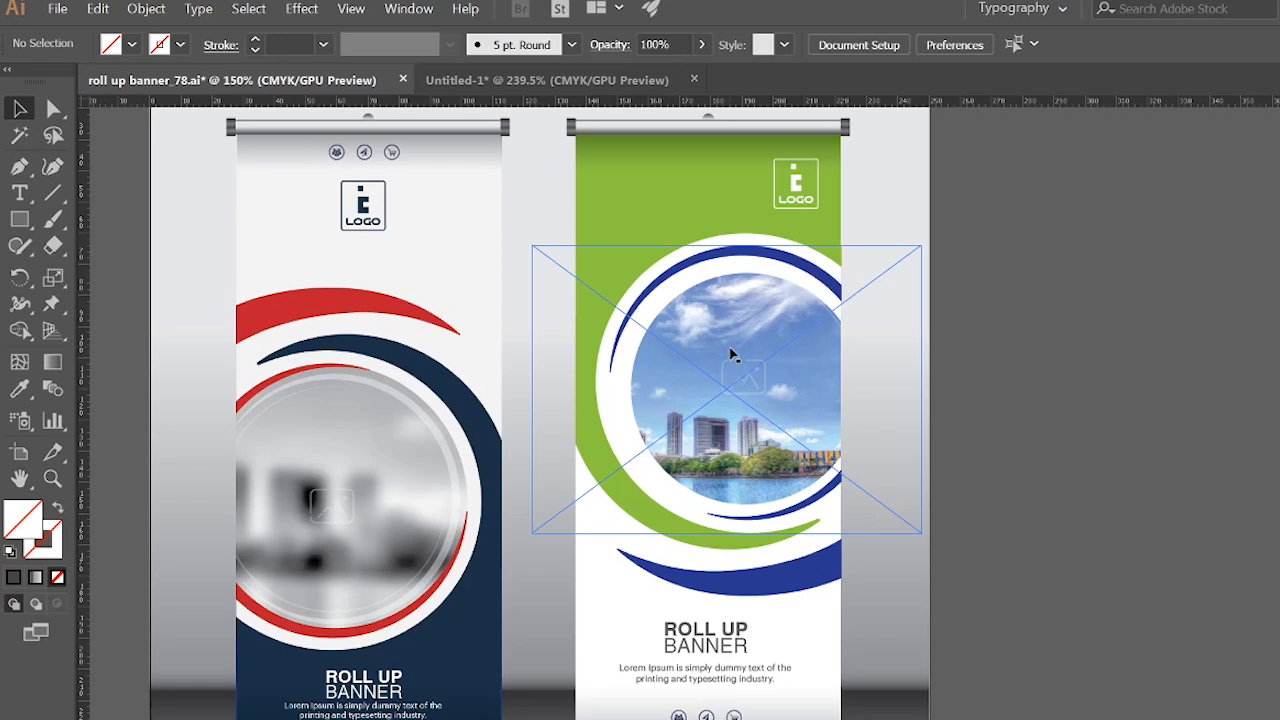
# - Convert the linked city photo in the green banner into a gradient mesh with 50 rows and 50 columns
pyautogui.press('a')
pyautogui.click(732, 354)
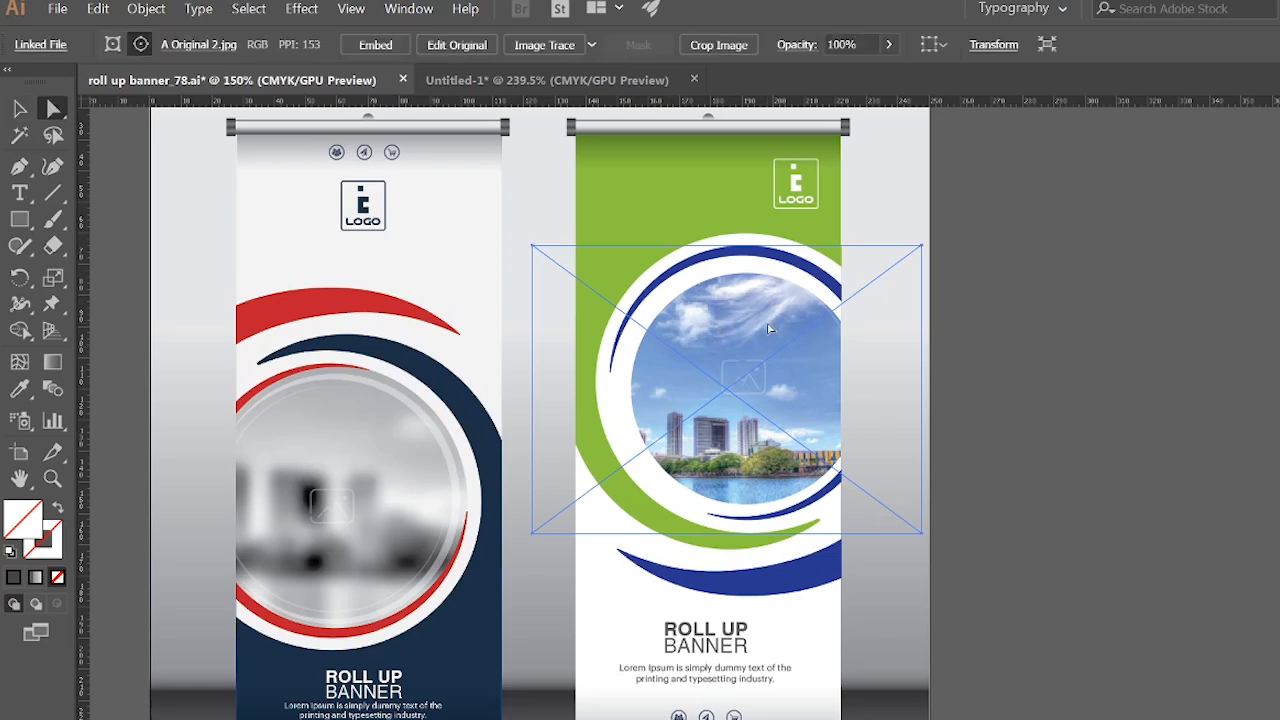
pyautogui.click(148, 8)
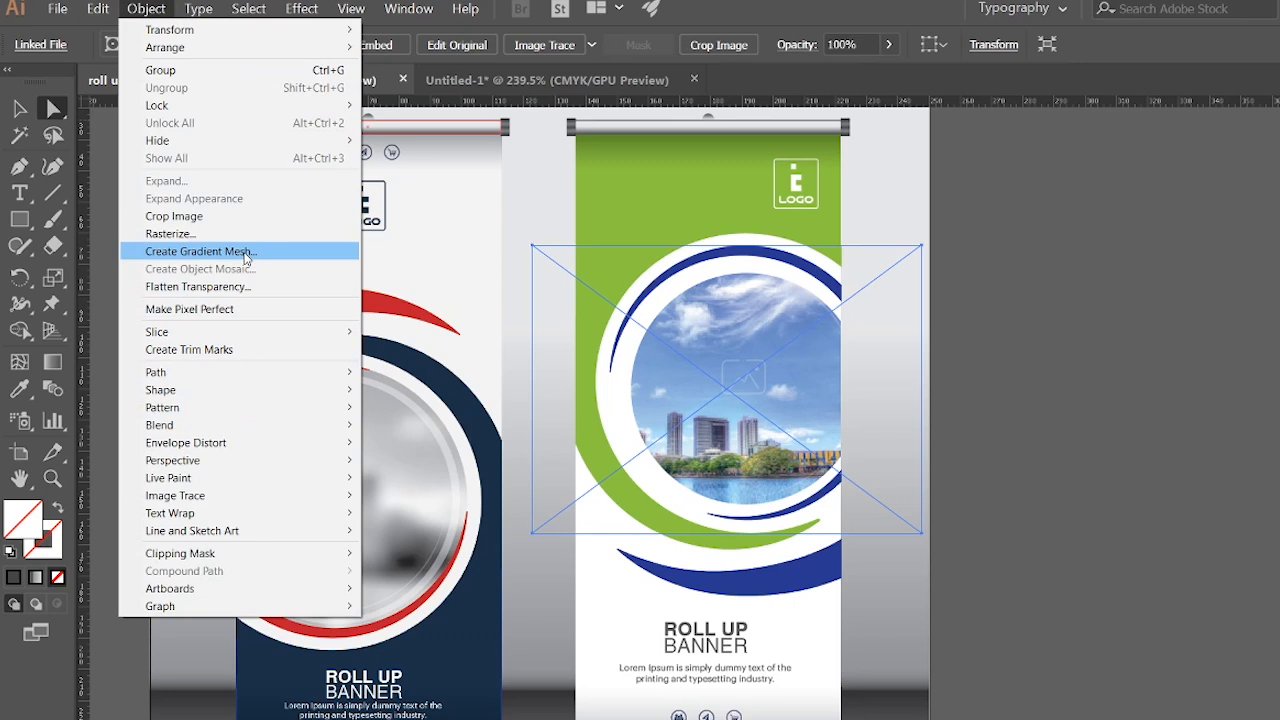
pyautogui.click(245, 257)
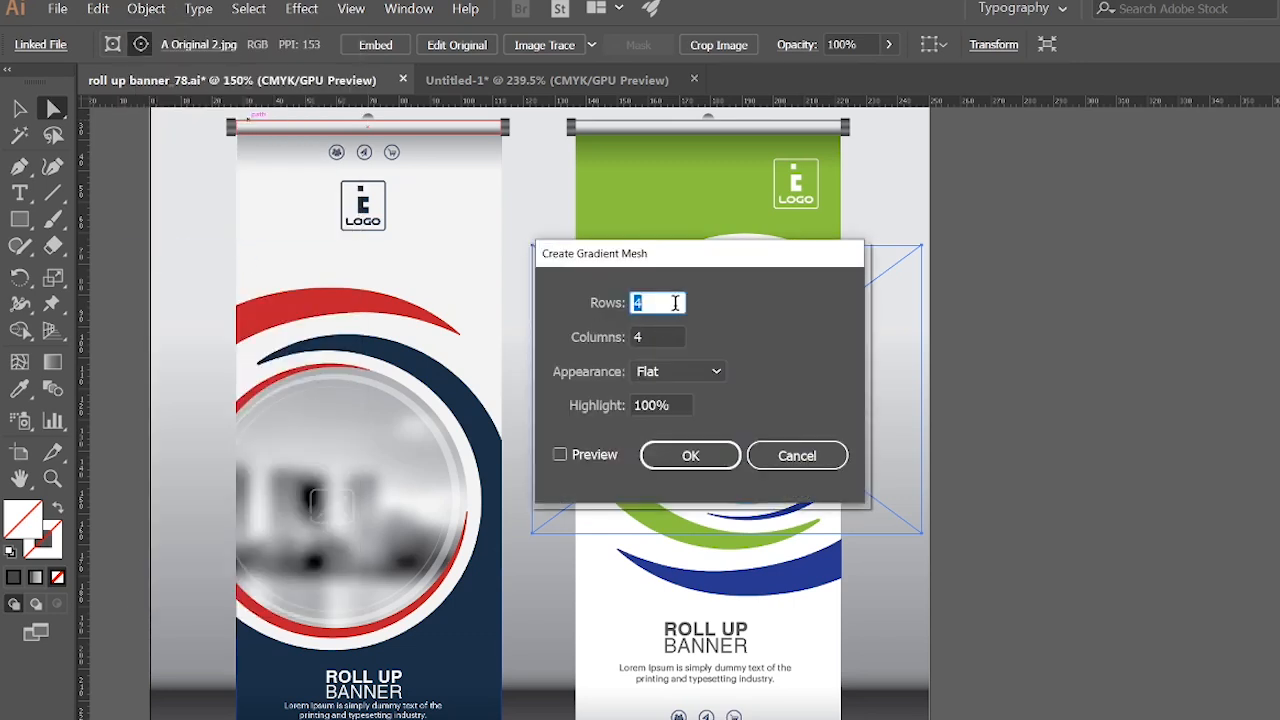
pyautogui.write('50')
pyautogui.press('Tab')
pyautogui.write('50')
pyautogui.click(666, 458)
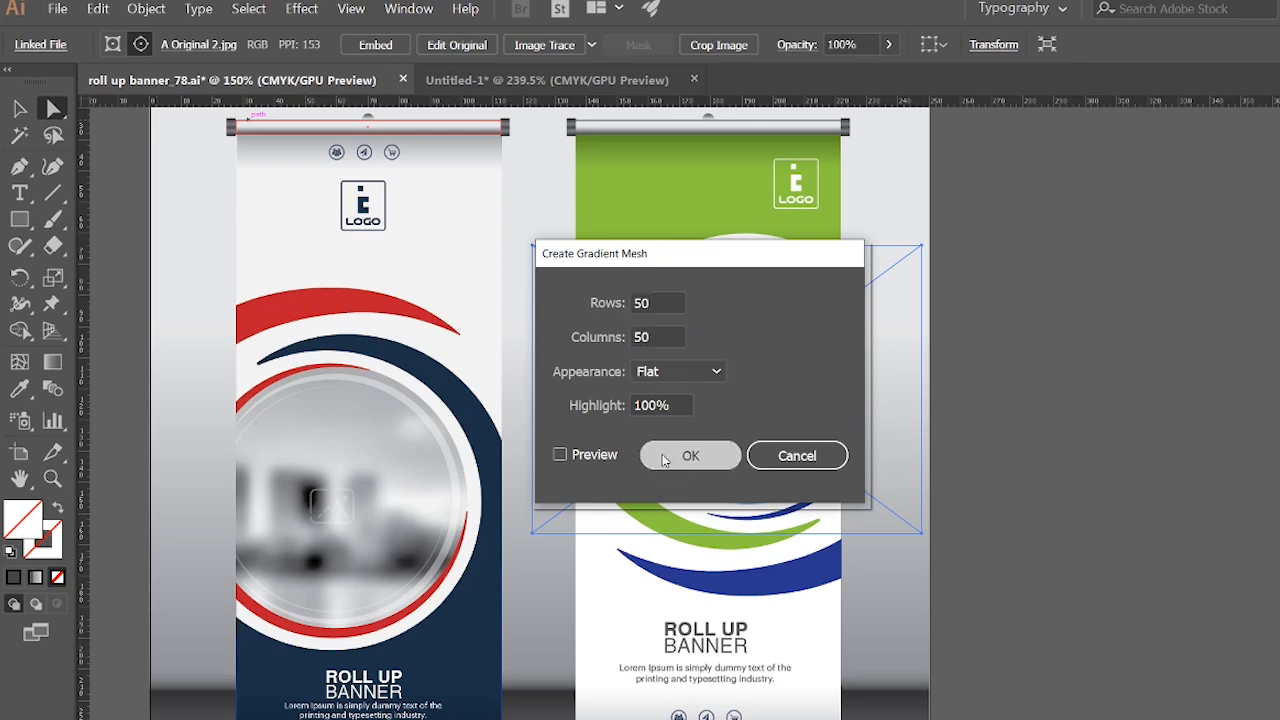
pyautogui.click(1058, 368)
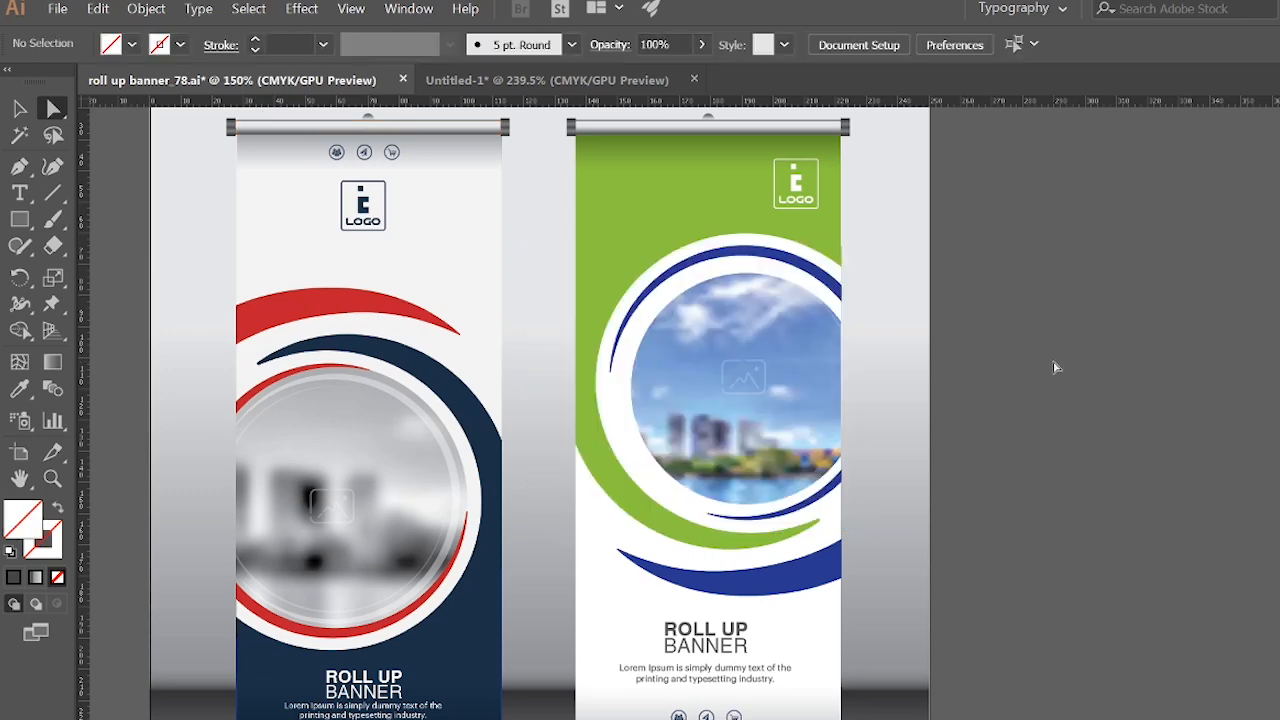
# - Examine the meshed city photo in the green banner up close
pyautogui.moveTo(1026, 359); pyautogui.dragTo(997, 417)
pyautogui.moveTo(706, 431); pyautogui.dragTo(904, 534)
pyautogui.moveTo(745, 563); pyautogui.dragTo(747, 432)
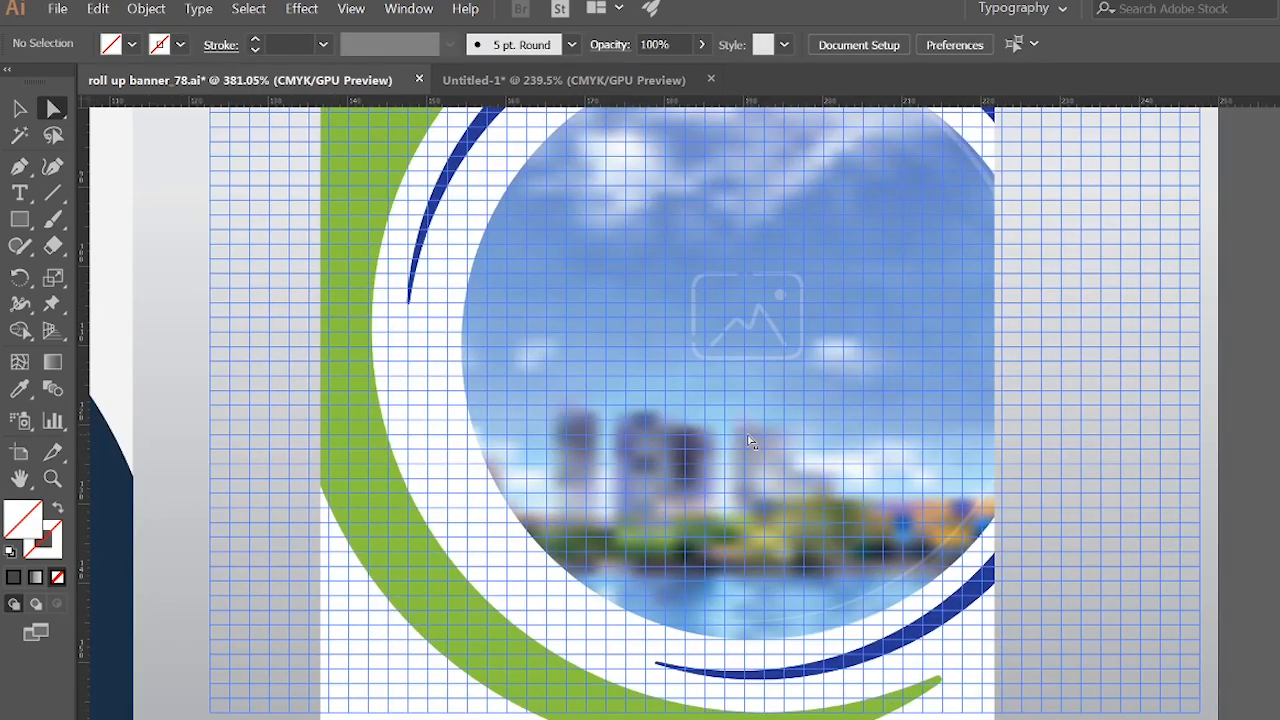
pyautogui.hotkey('ctrl', '-')
pyautogui.hotkey('ctrl', '-')
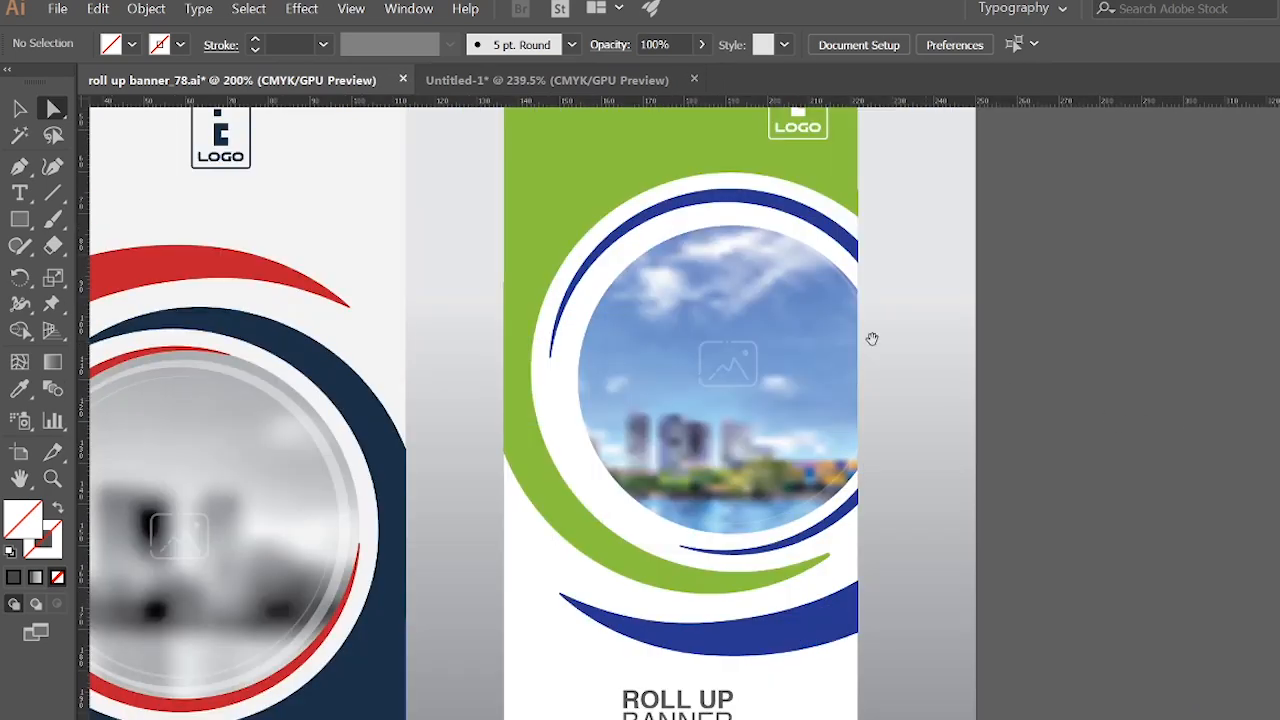
pyautogui.moveTo(736, 251); pyautogui.dragTo(750, 288)
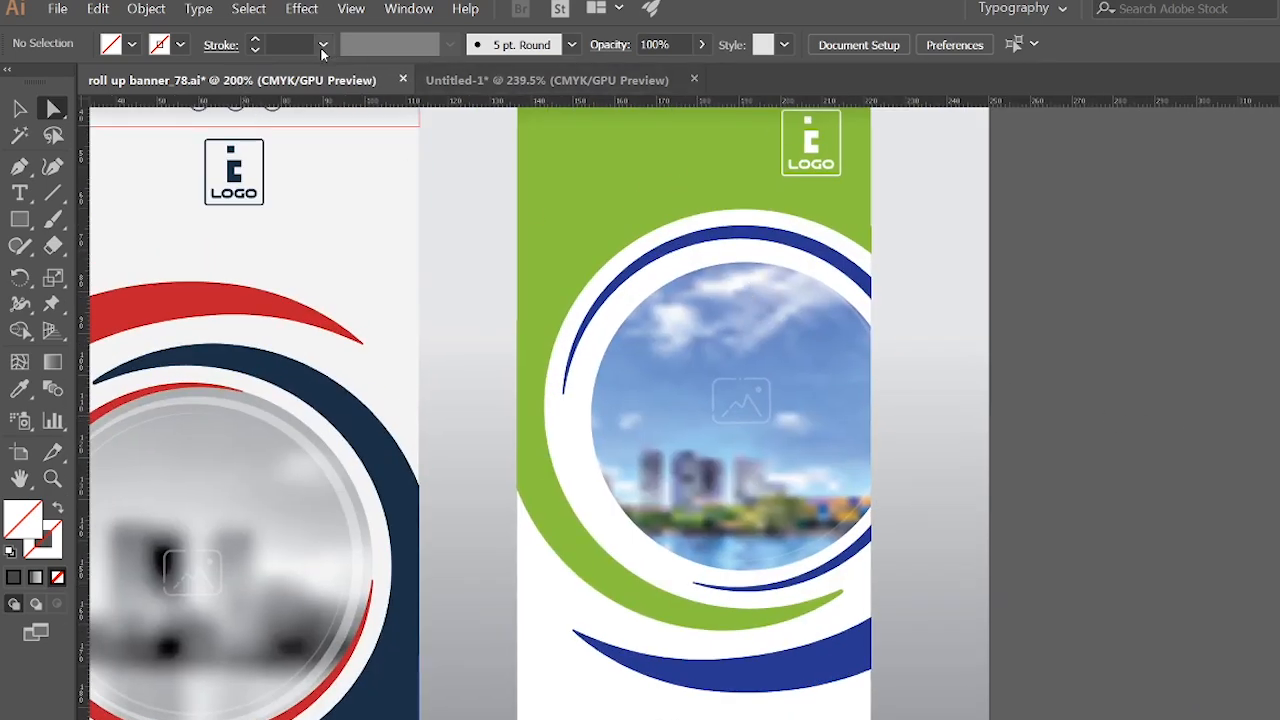
pyautogui.moveTo(1031, 435); pyautogui.dragTo(965, 419)
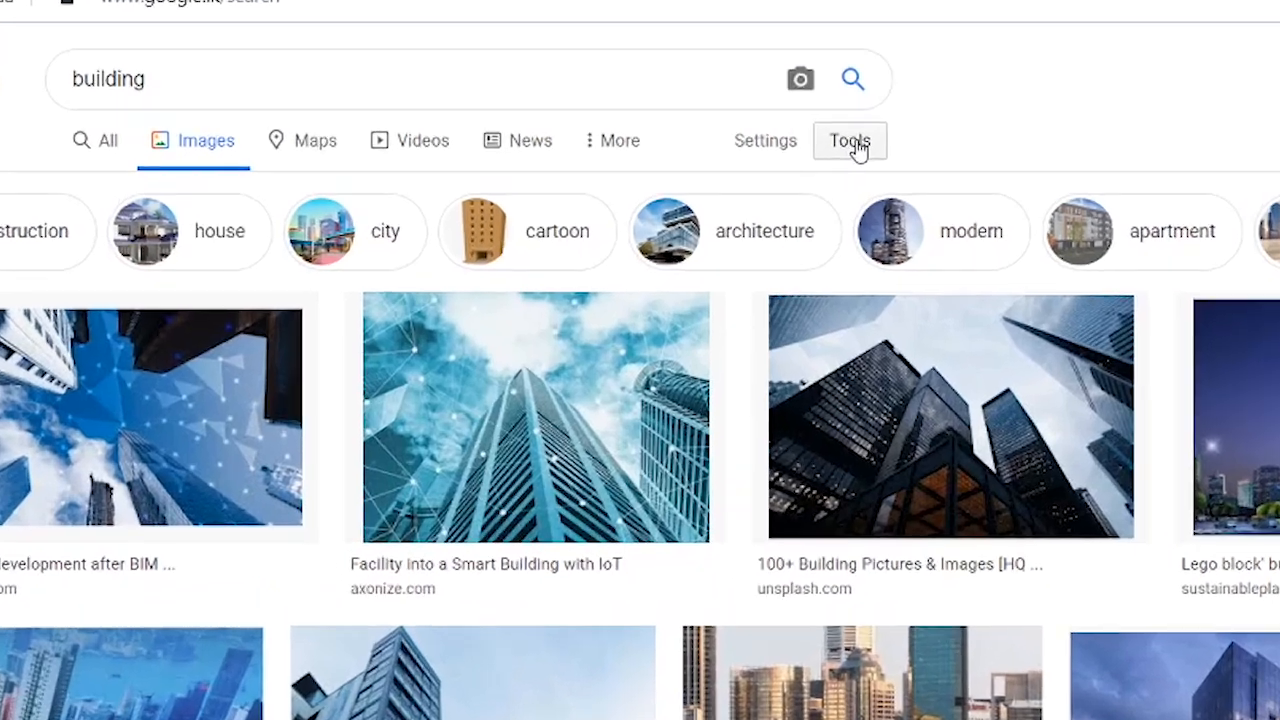
# - In the browser, filter the "building" image results by usage rights to Labeled for reuse with modification
pyautogui.click(627, 140)
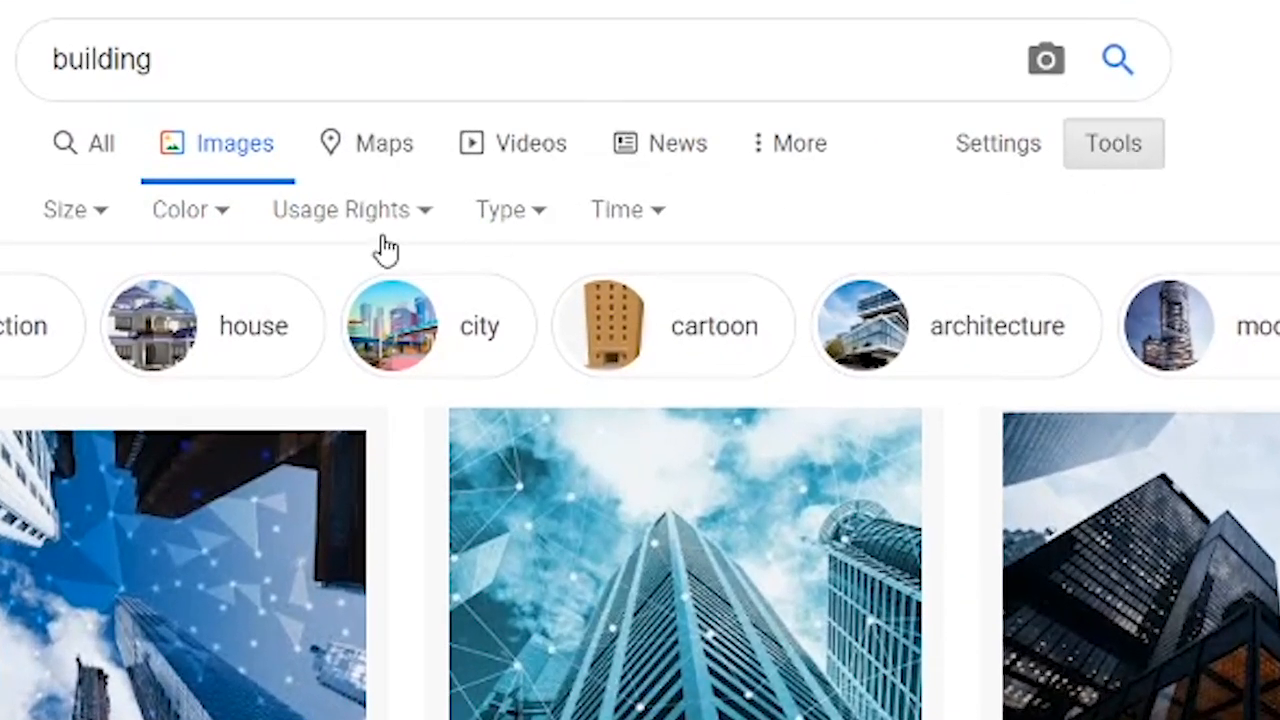
pyautogui.click(426, 224)
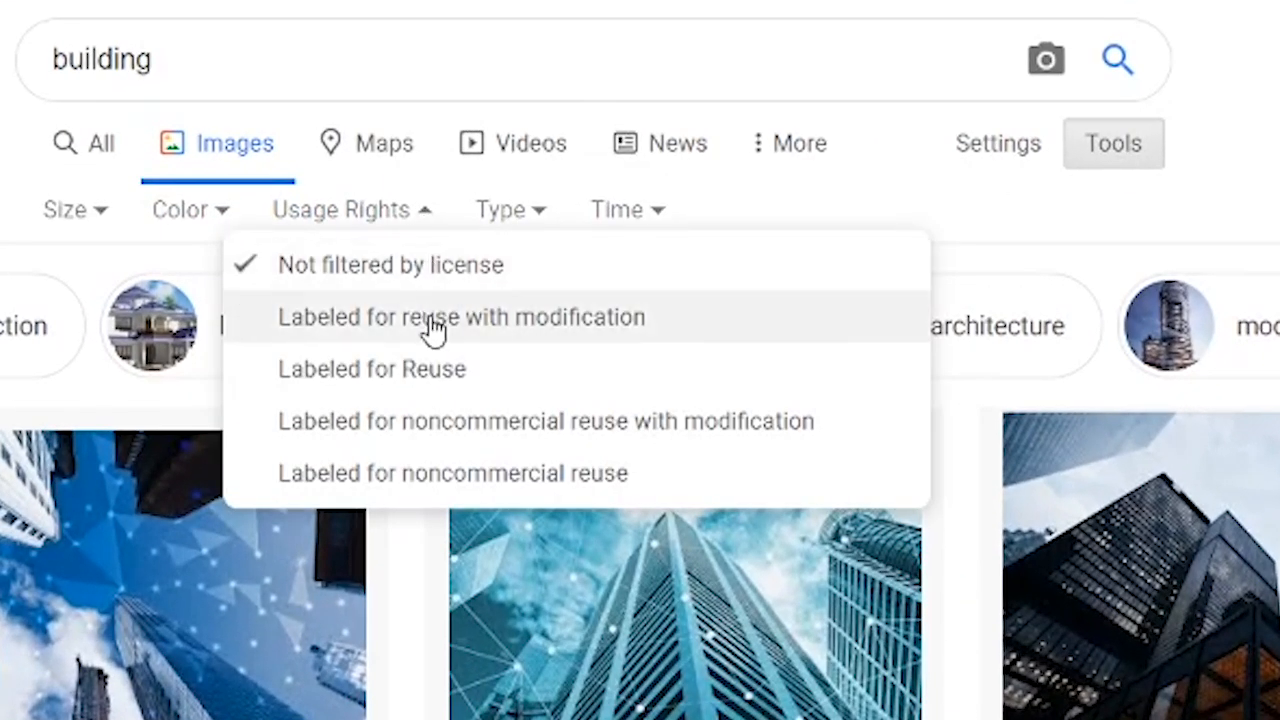
pyautogui.click(637, 325)
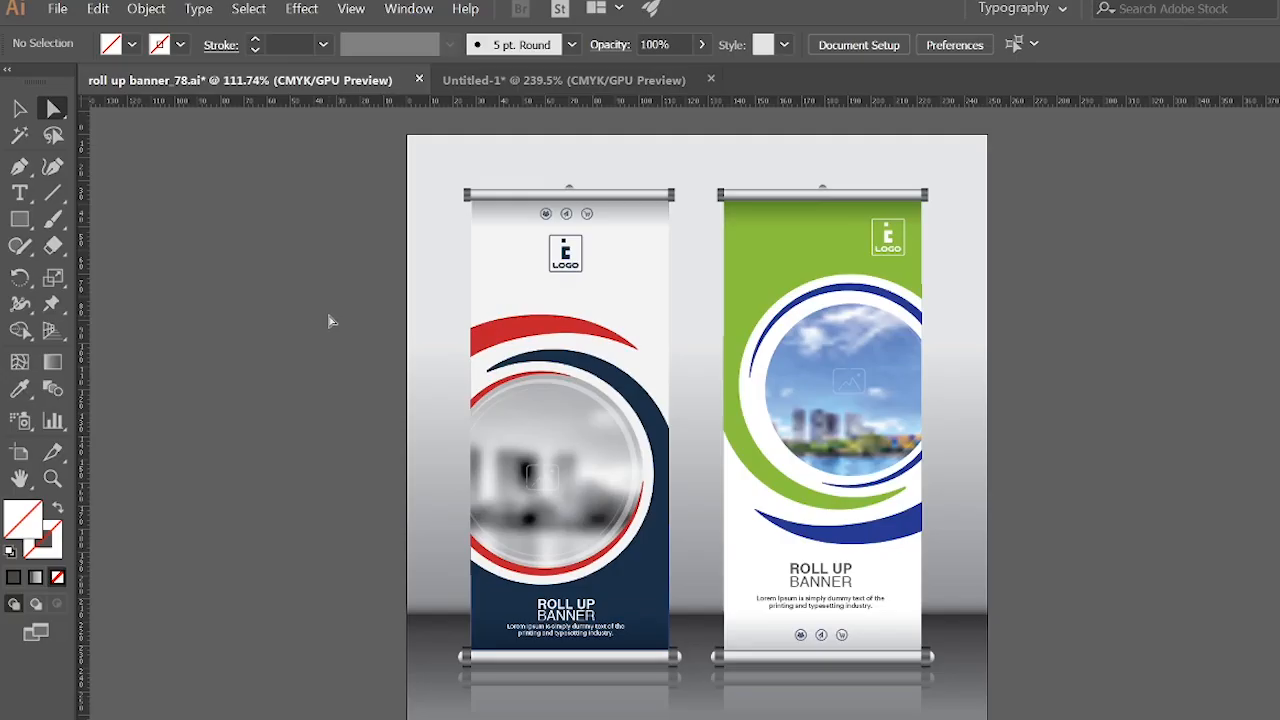
# - Back in Illustrator, select the red tapered brush stroke lying outside the banner artboard and cut it
pyautogui.moveTo(301, 266)
pyautogui.mouseDown()
pyautogui.moveTo(303, 281)
pyautogui.moveTo(292, 258)
pyautogui.mouseUp()
pyautogui.moveTo(800, 332); pyautogui.dragTo(731, 345)
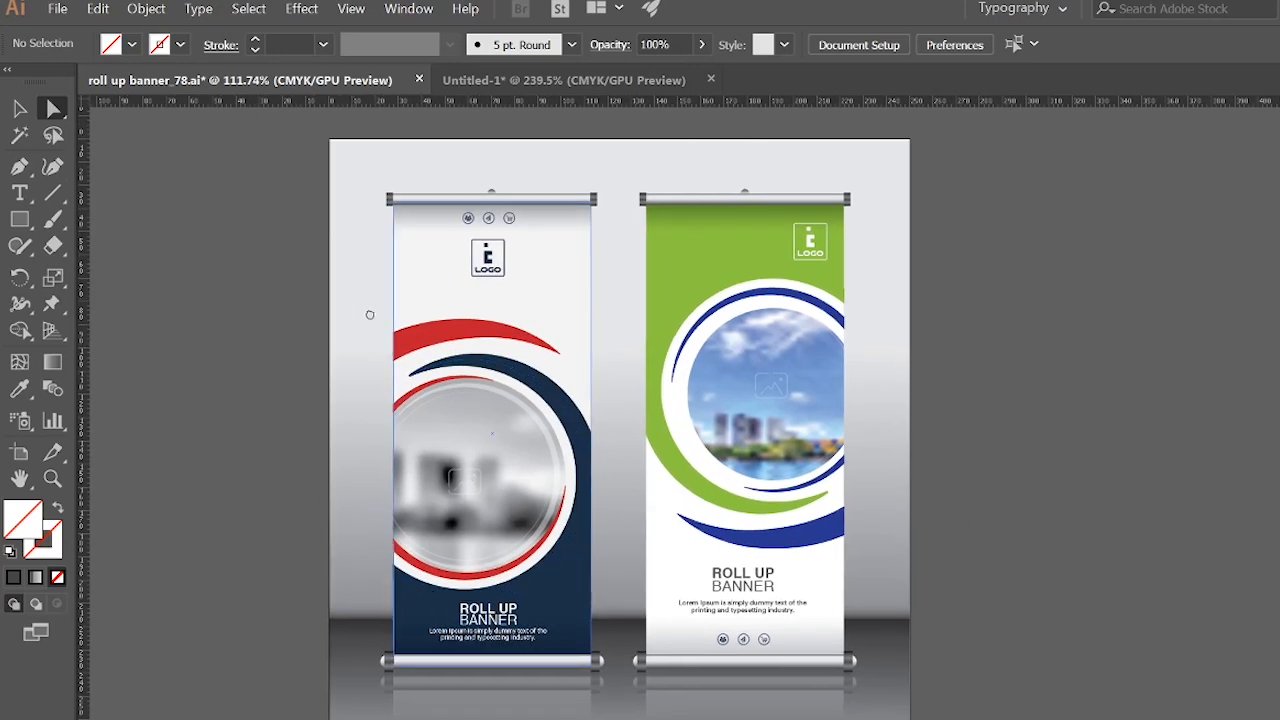
pyautogui.moveTo(353, 296); pyautogui.dragTo(448, 354)
pyautogui.moveTo(356, 316); pyautogui.dragTo(440, 403)
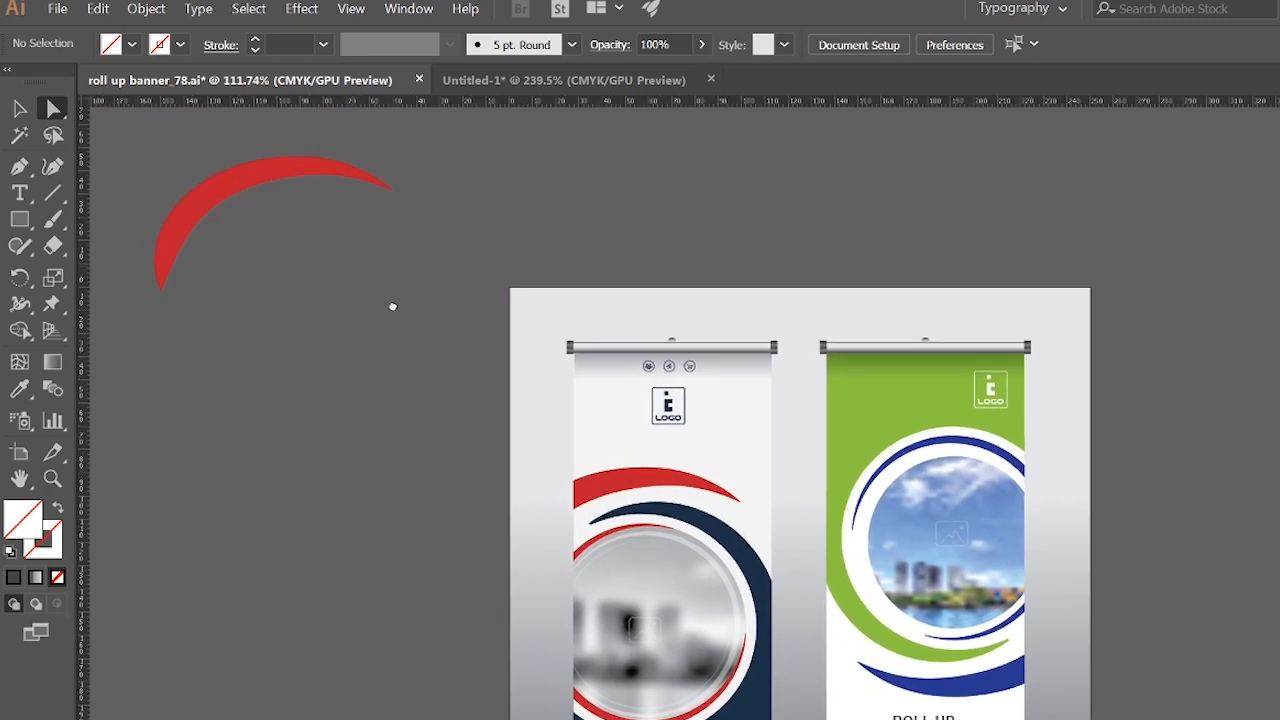
pyautogui.moveTo(348, 273); pyautogui.dragTo(465, 363)
pyautogui.moveTo(433, 302); pyautogui.dragTo(468, 364)
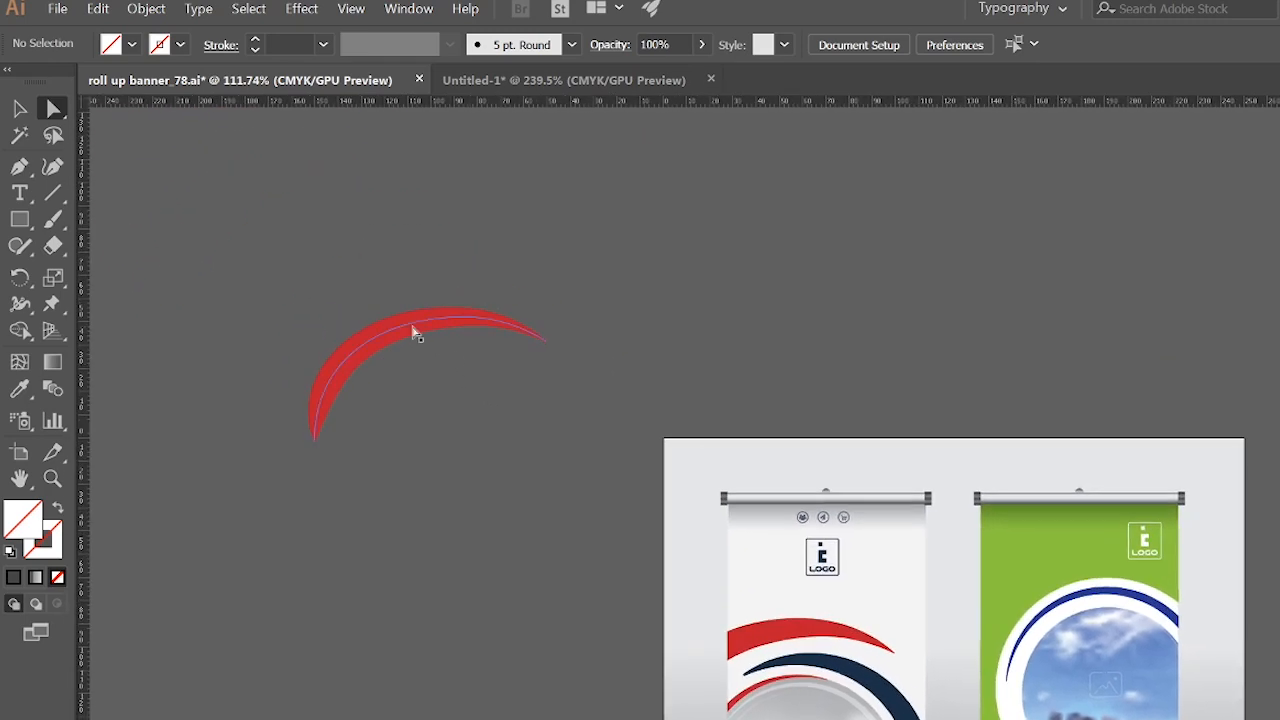
pyautogui.click(416, 332)
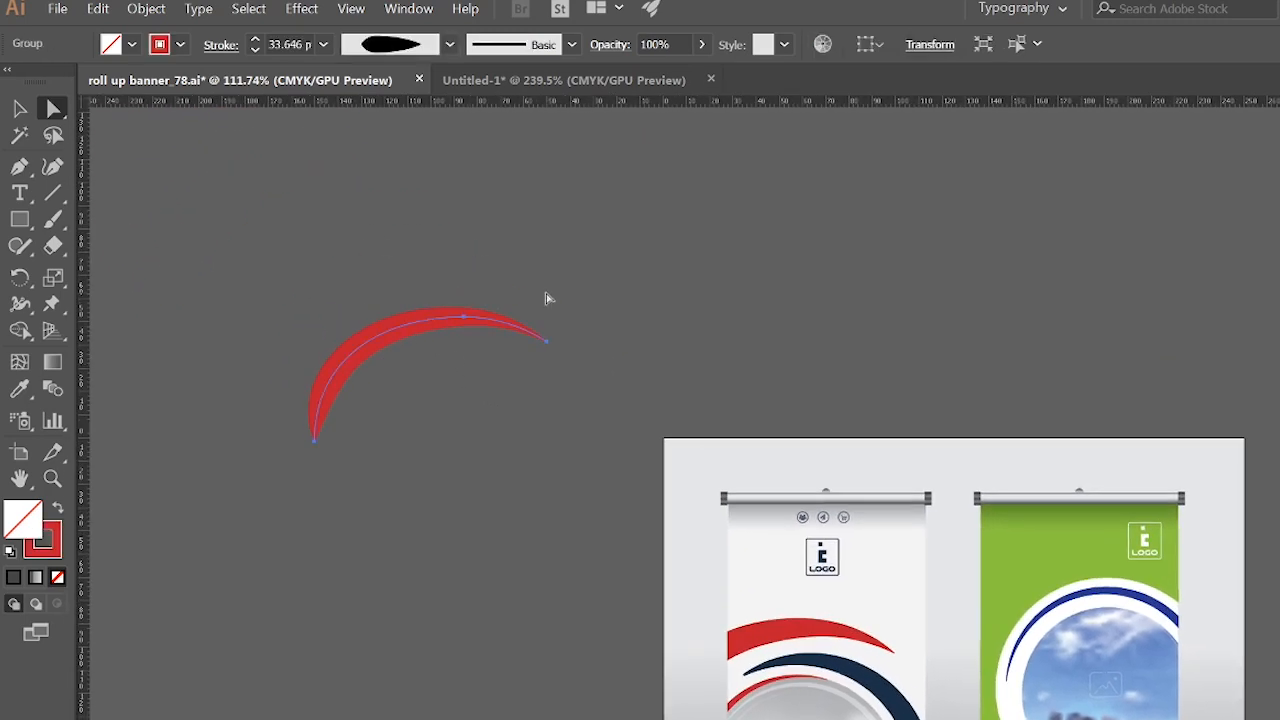
pyautogui.moveTo(514, 459); pyautogui.dragTo(560, 487)
pyautogui.scroll(2, 500, 392)
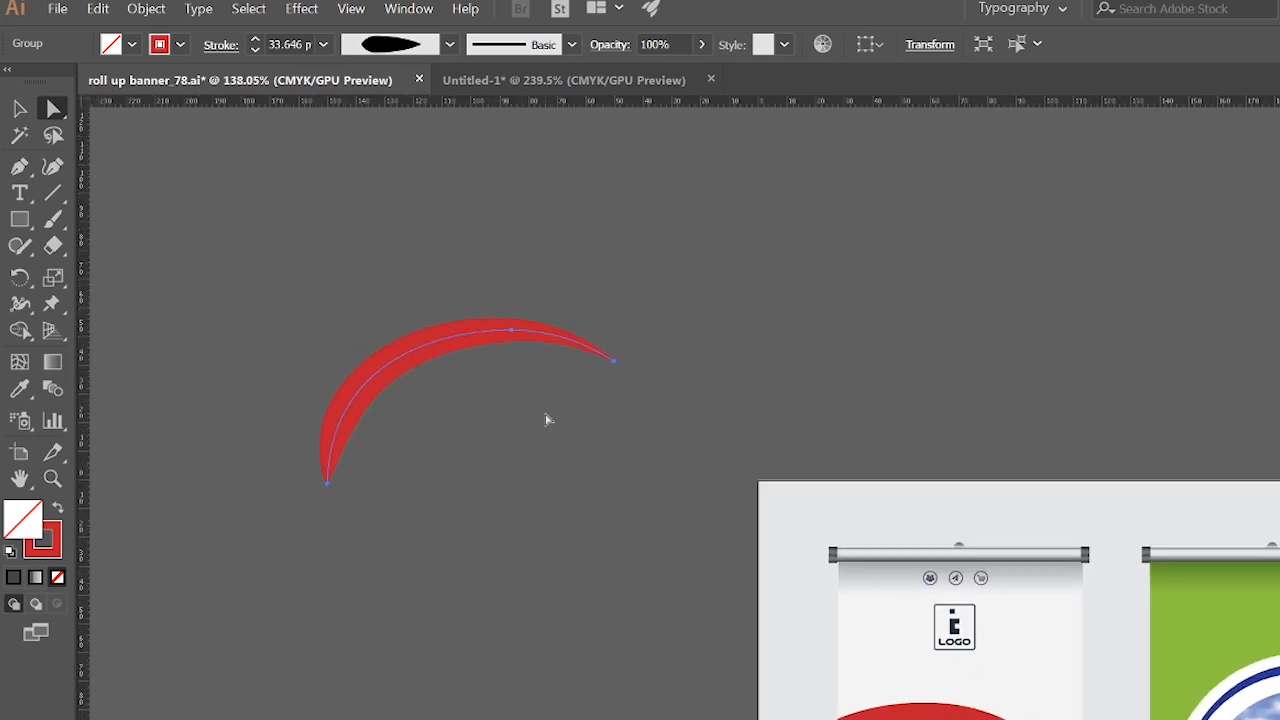
pyautogui.press('v')
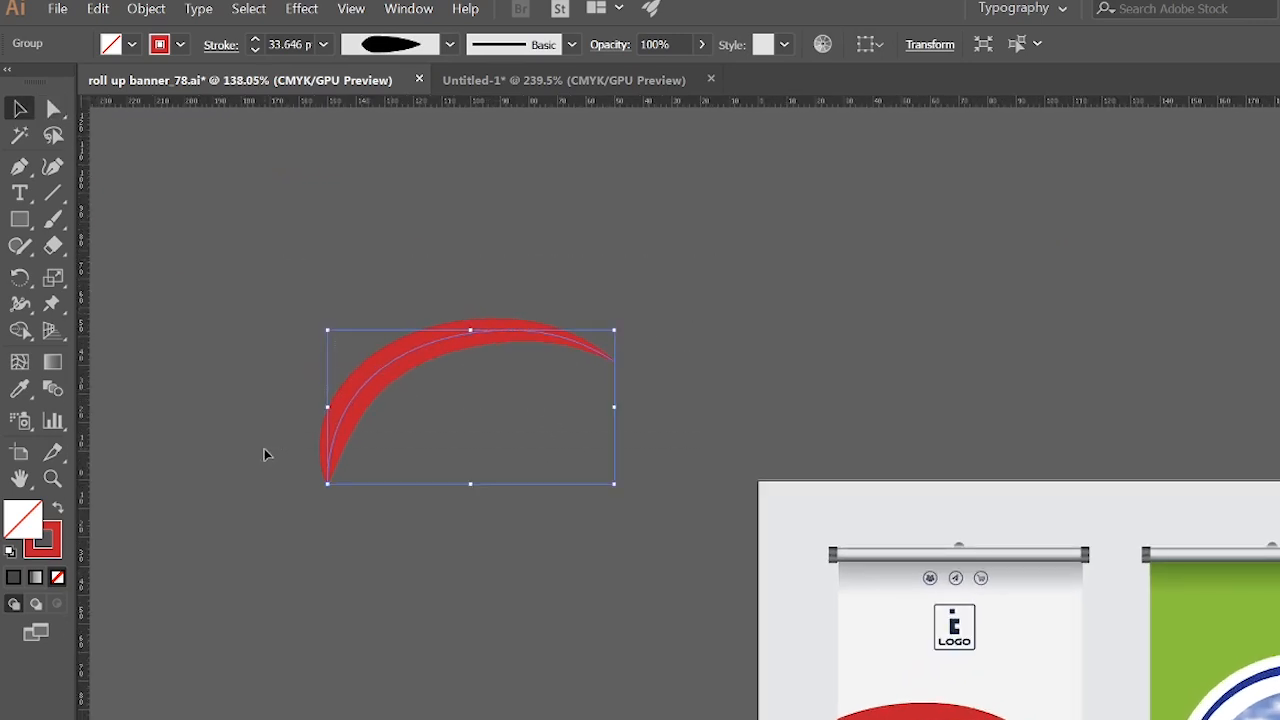
pyautogui.hotkey('ctrl', 'x')
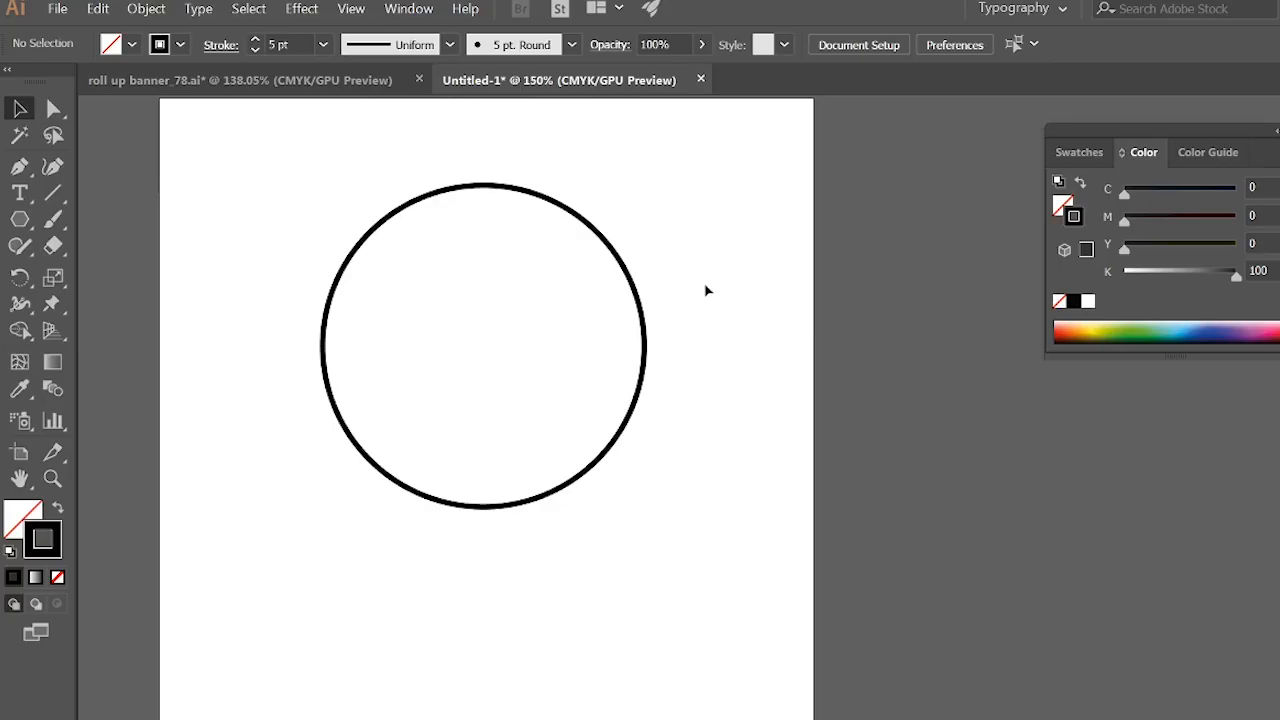
# - Apply a Zig Zag effect to the black circle with an absolute size of 3.53 mm, 4 ridges per segment and smooth points
pyautogui.moveTo(676, 202); pyautogui.dragTo(566, 280)
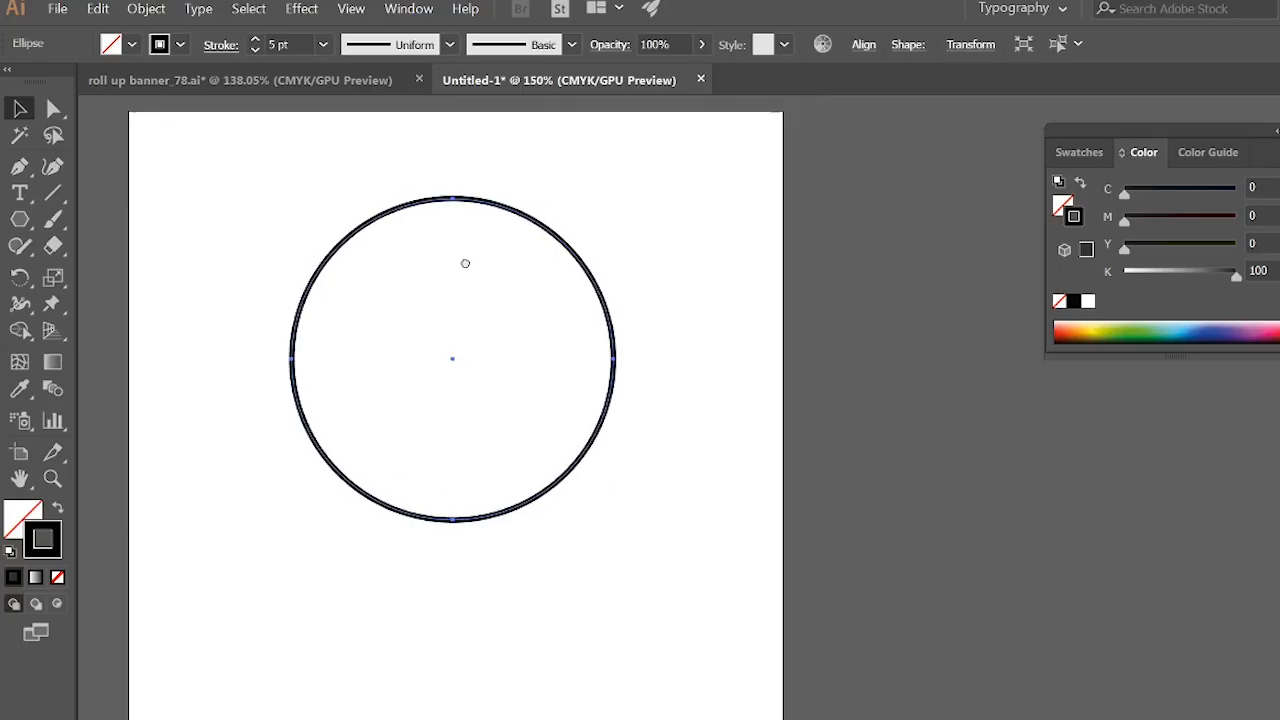
pyautogui.click(300, 9)
pyautogui.moveTo(477, 174)
pyautogui.click(582, 283)
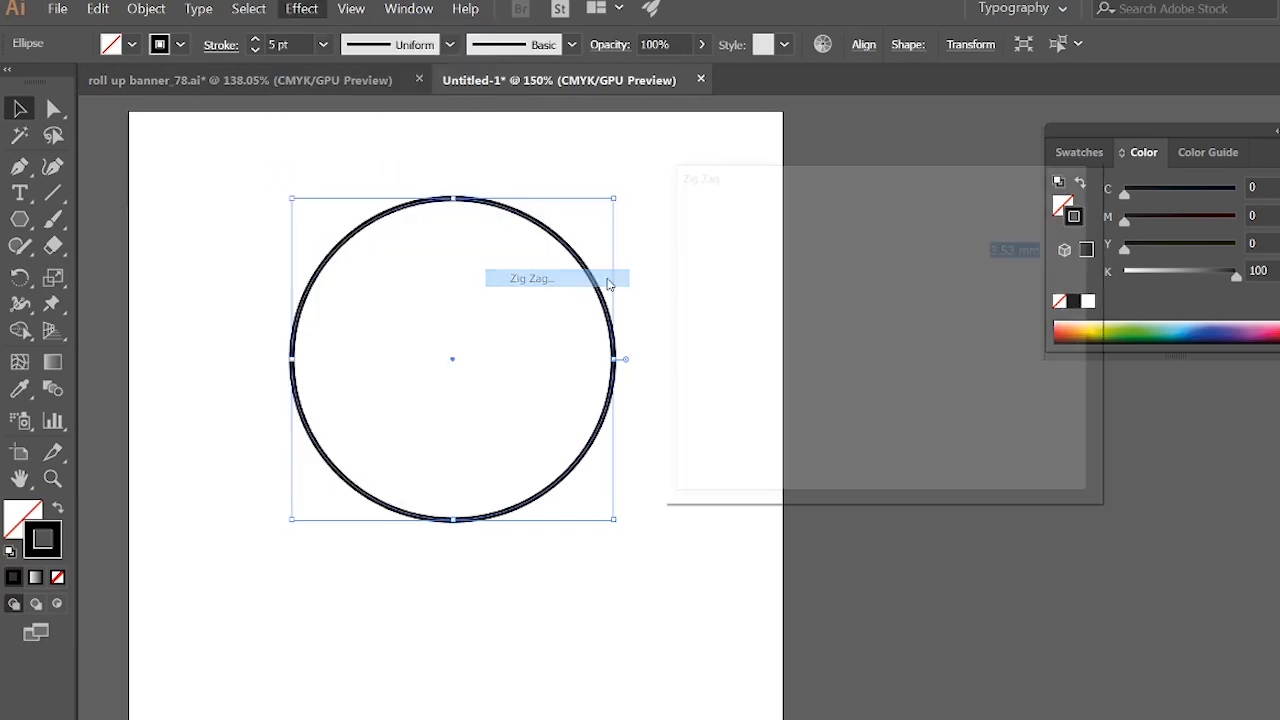
pyautogui.moveTo(822, 175); pyautogui.dragTo(929, 163)
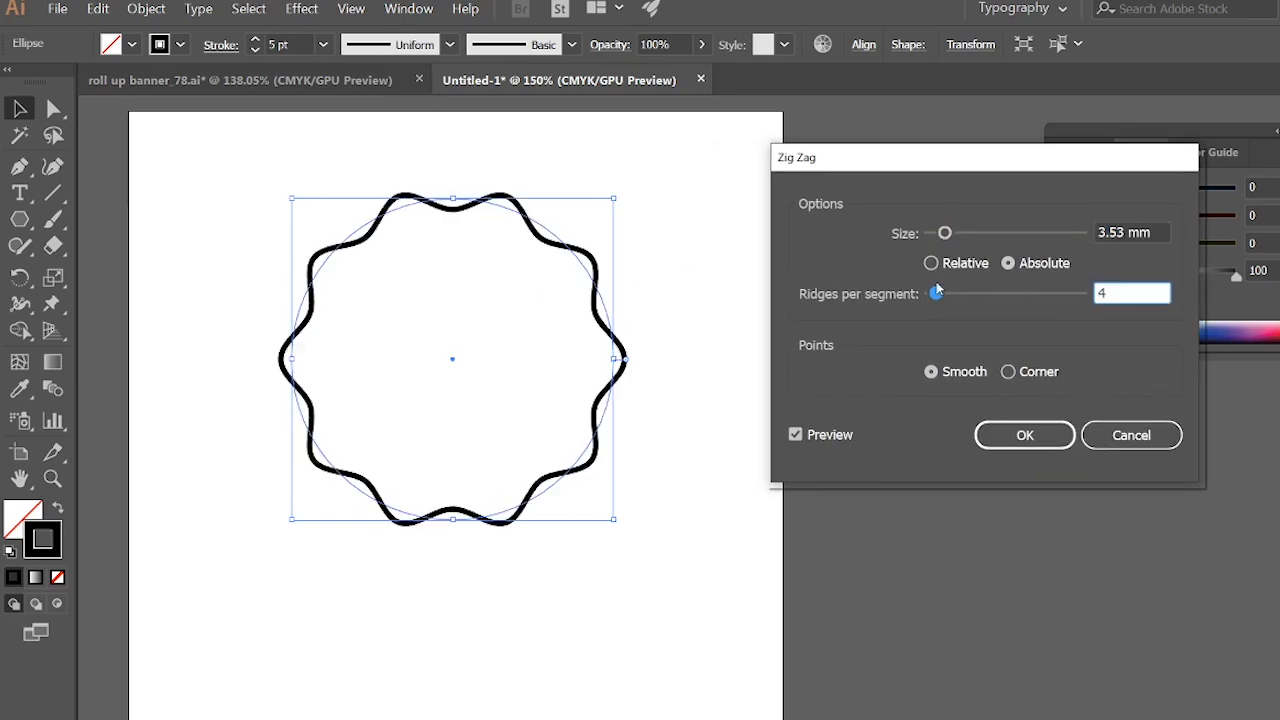
pyautogui.click(982, 437)
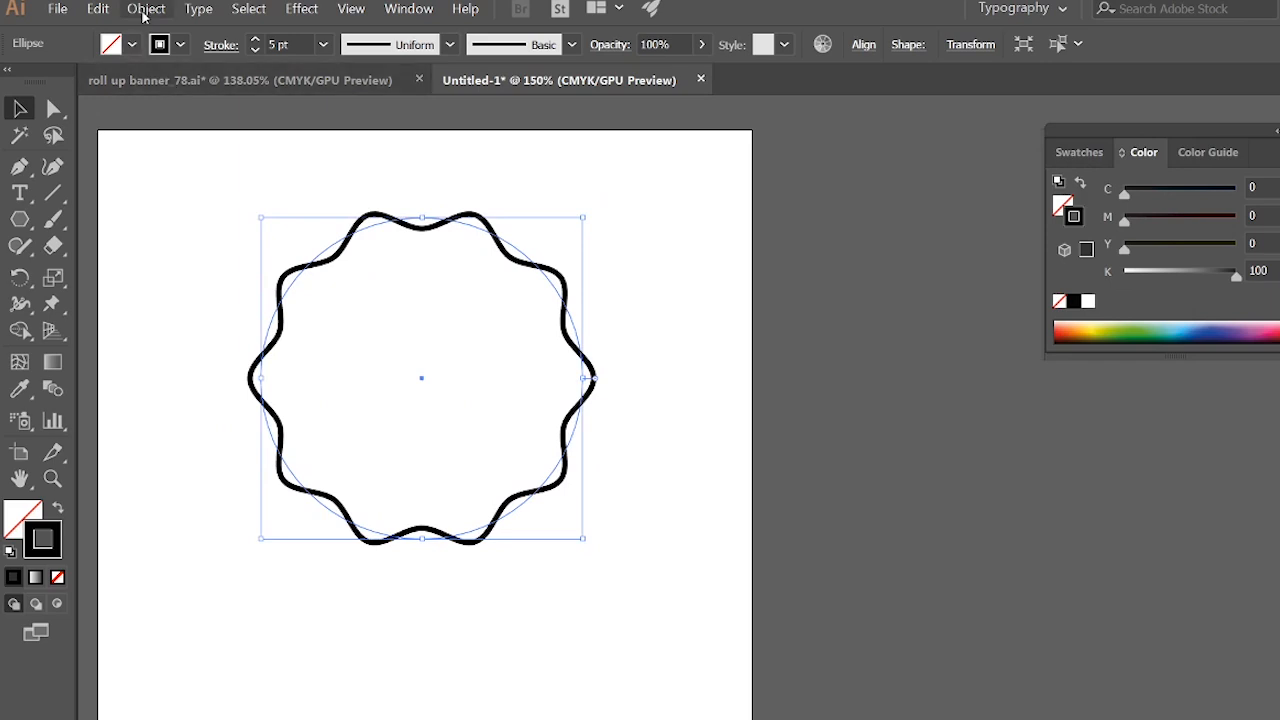
# - Expand the appearance of the wavy circle so its Zig Zag effect becomes real path geometry
pyautogui.click(146, 9)
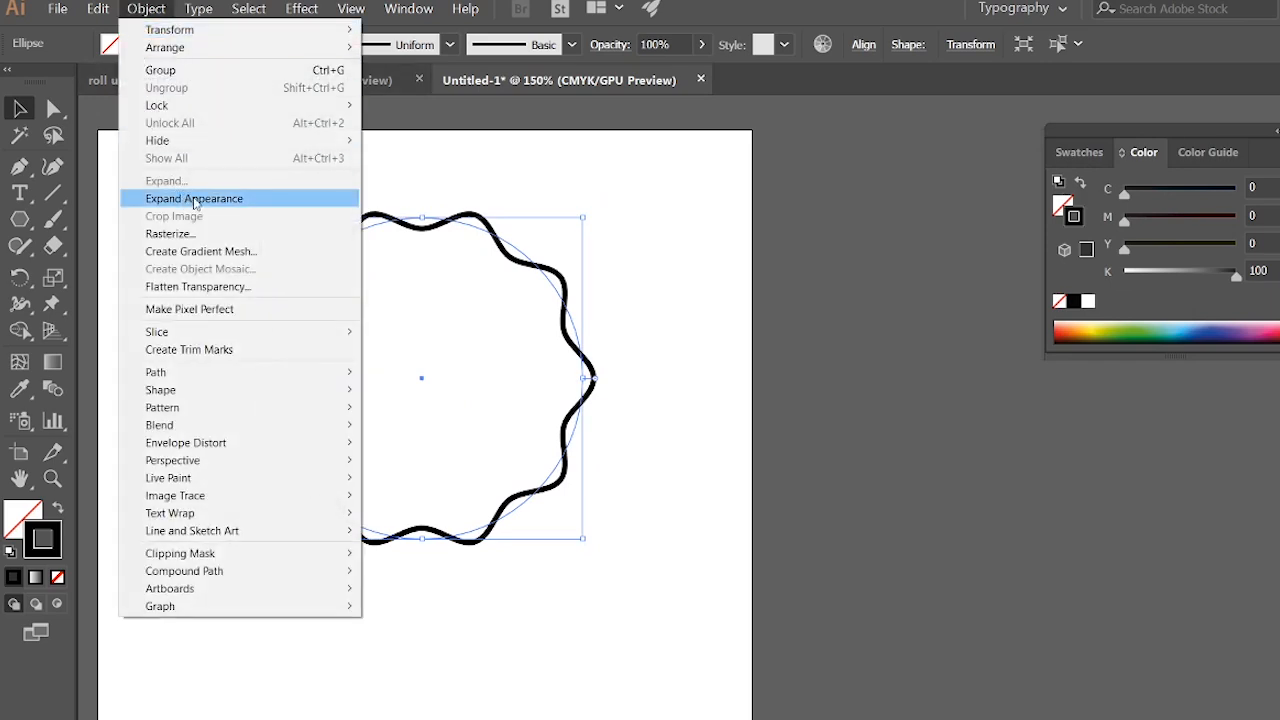
pyautogui.click(195, 200)
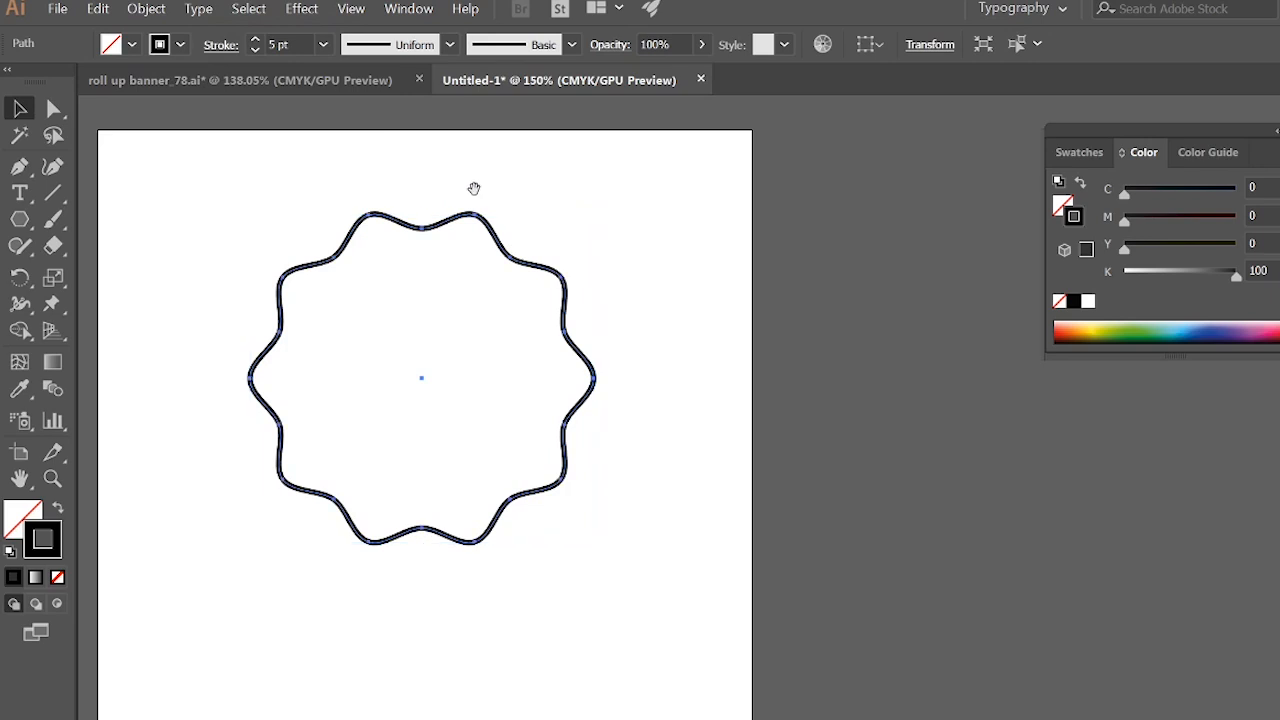
pyautogui.moveTo(474, 188); pyautogui.dragTo(490, 212)
pyautogui.moveTo(671, 265); pyautogui.dragTo(621, 252)
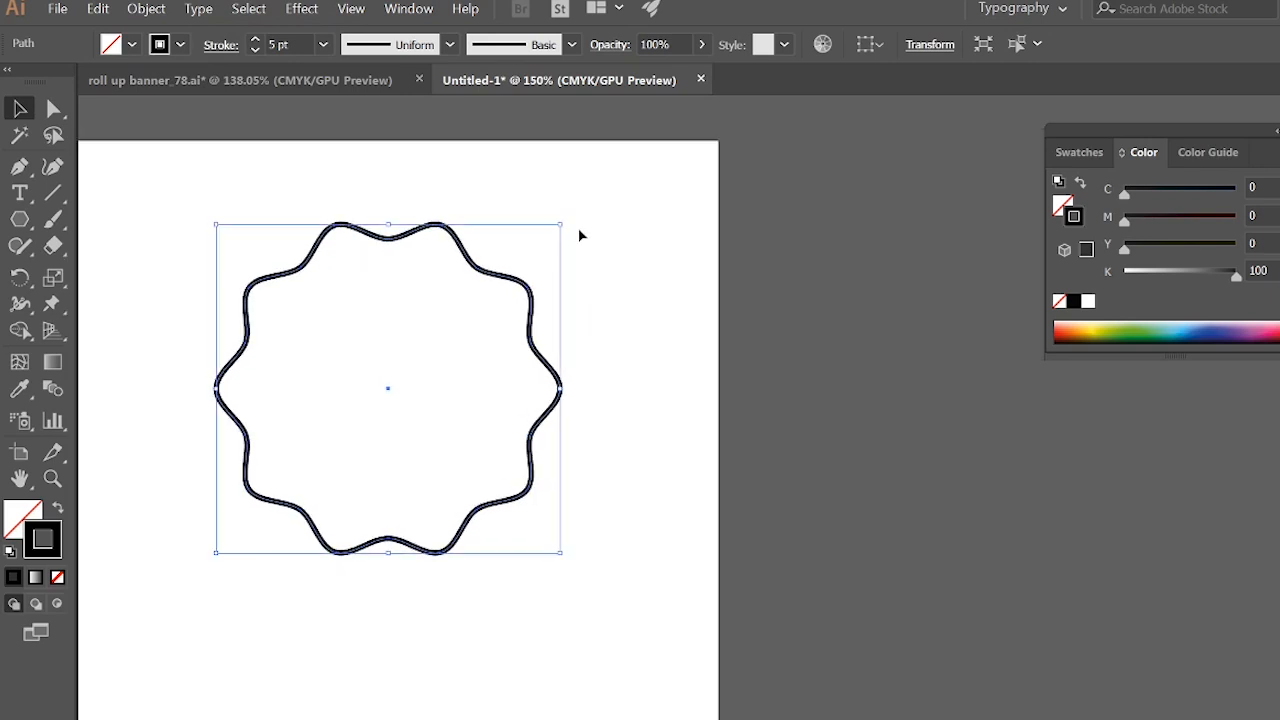
pyautogui.moveTo(652, 320); pyautogui.dragTo(680, 282)
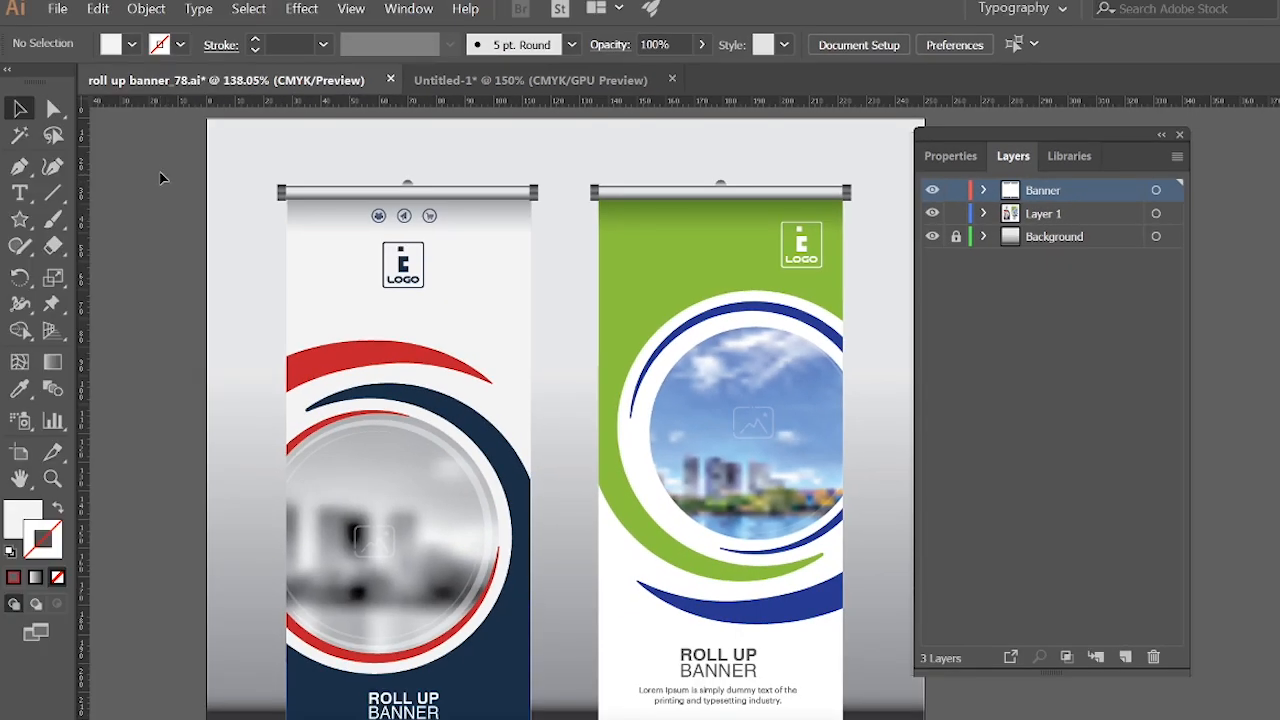
# - Select the left banner's artwork to check for invisible paths, deselect it and display the banner document in Outline view
pyautogui.moveTo(143, 155); pyautogui.dragTo(562, 365)
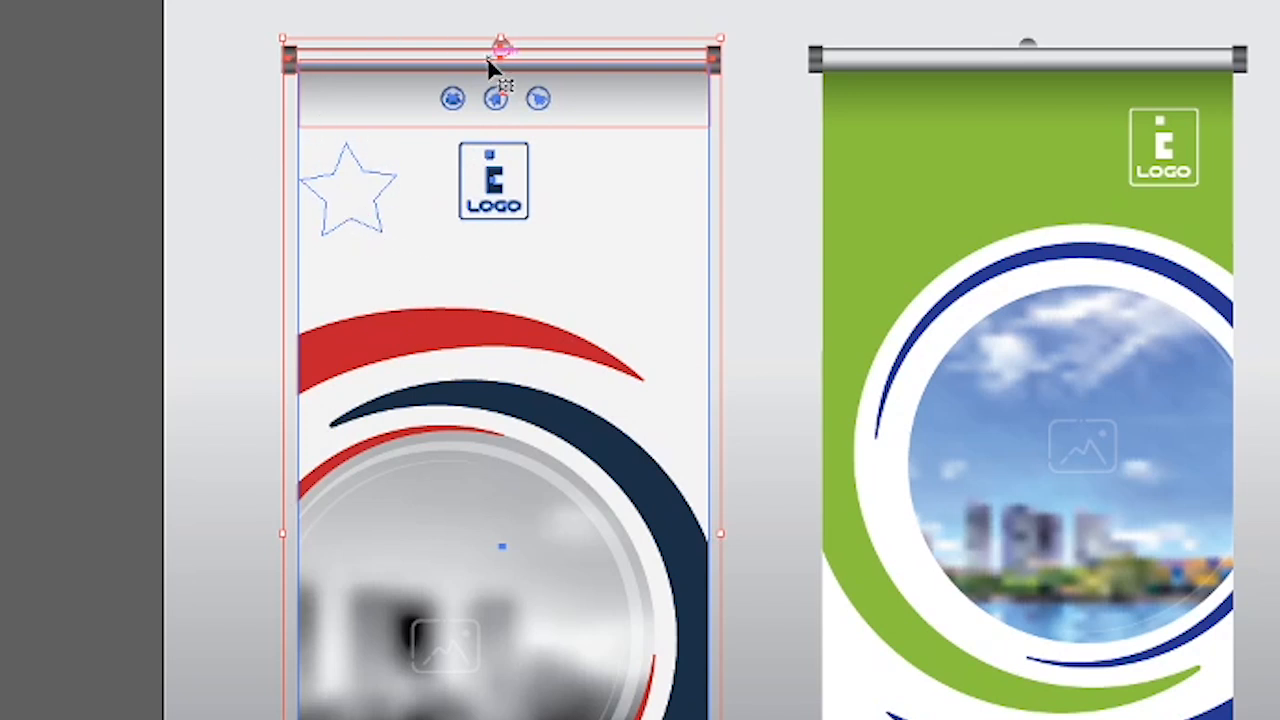
pyautogui.click(121, 158)
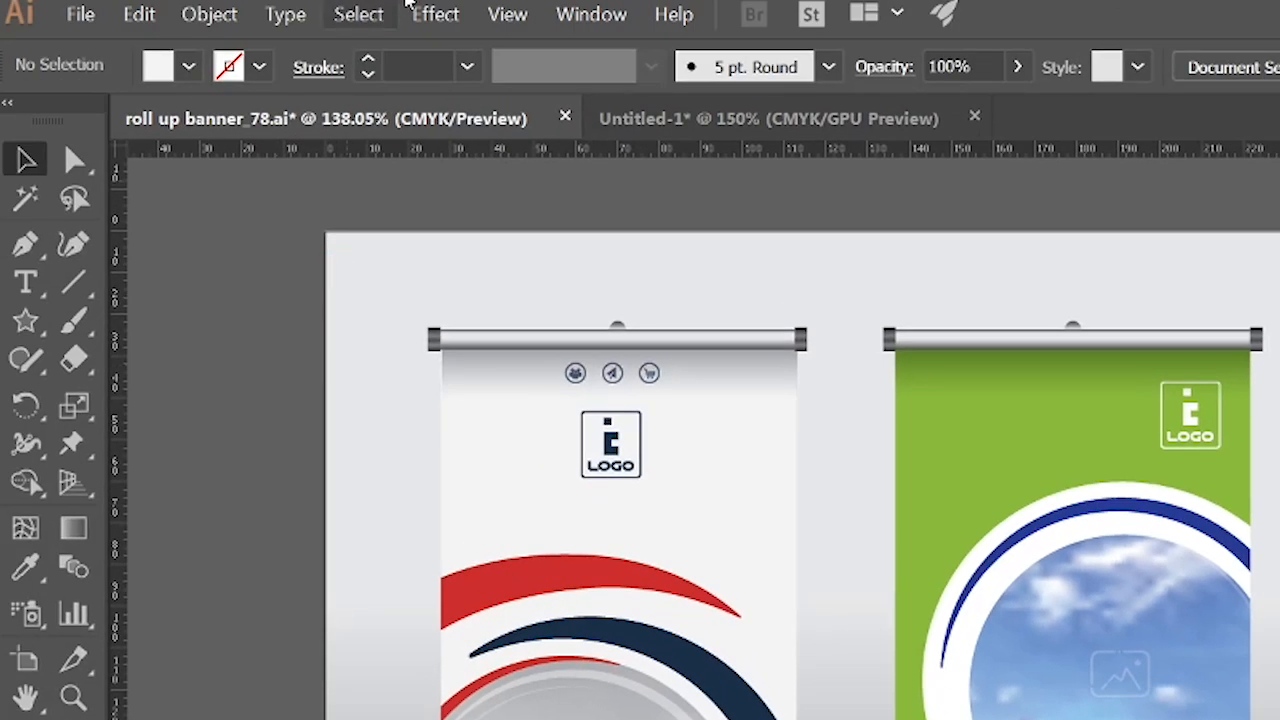
pyautogui.click(512, 15)
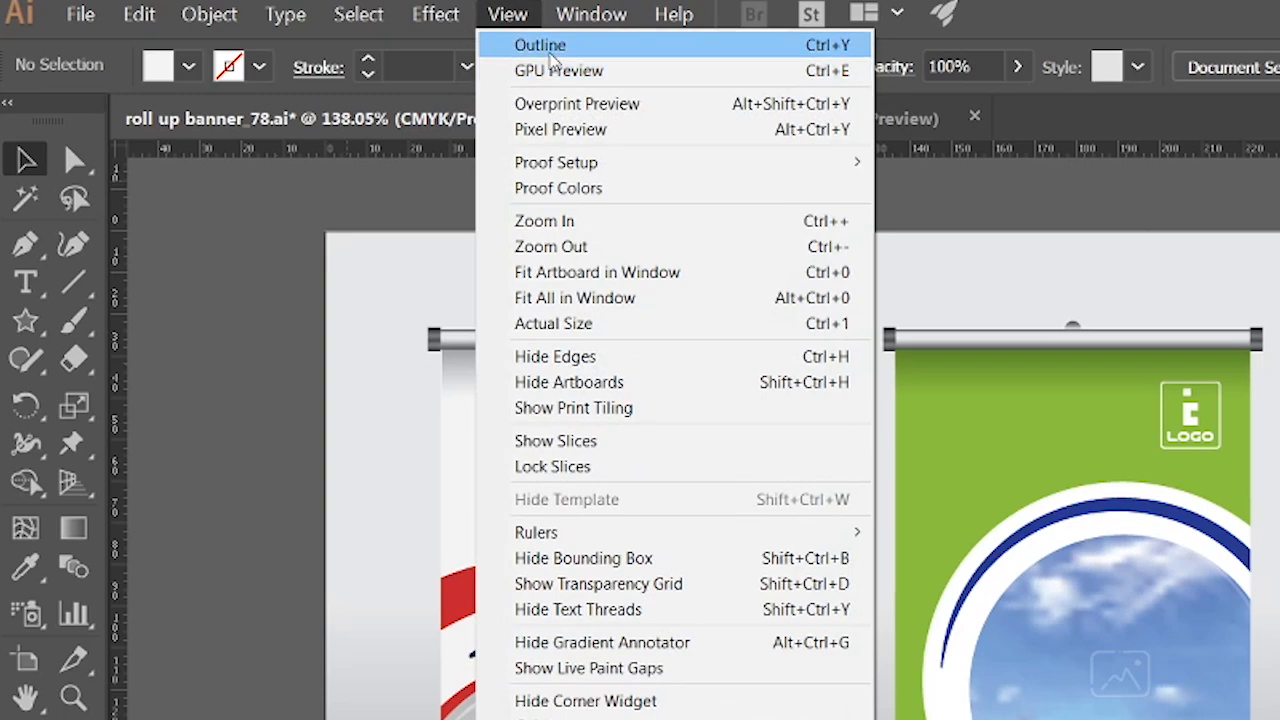
pyautogui.click(549, 52)
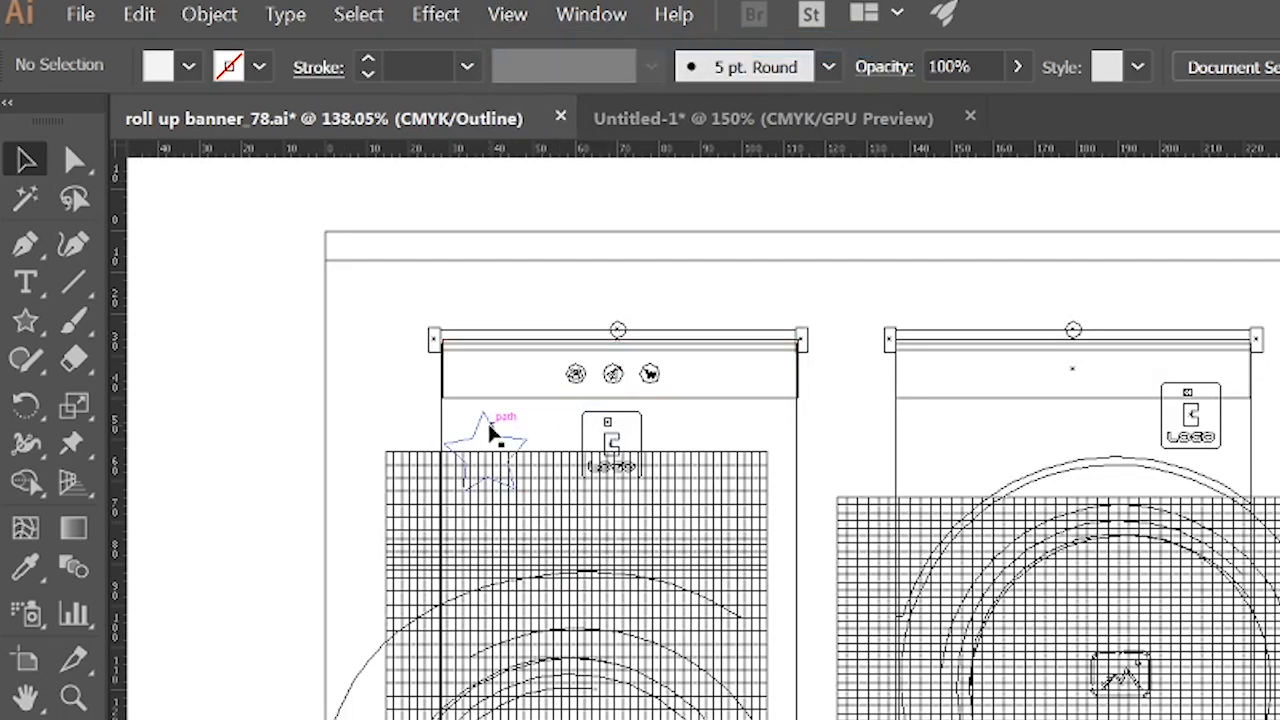
# - Delete the stray star path beside the left banner's logo
pyautogui.moveTo(617, 589); pyautogui.dragTo(645, 555)
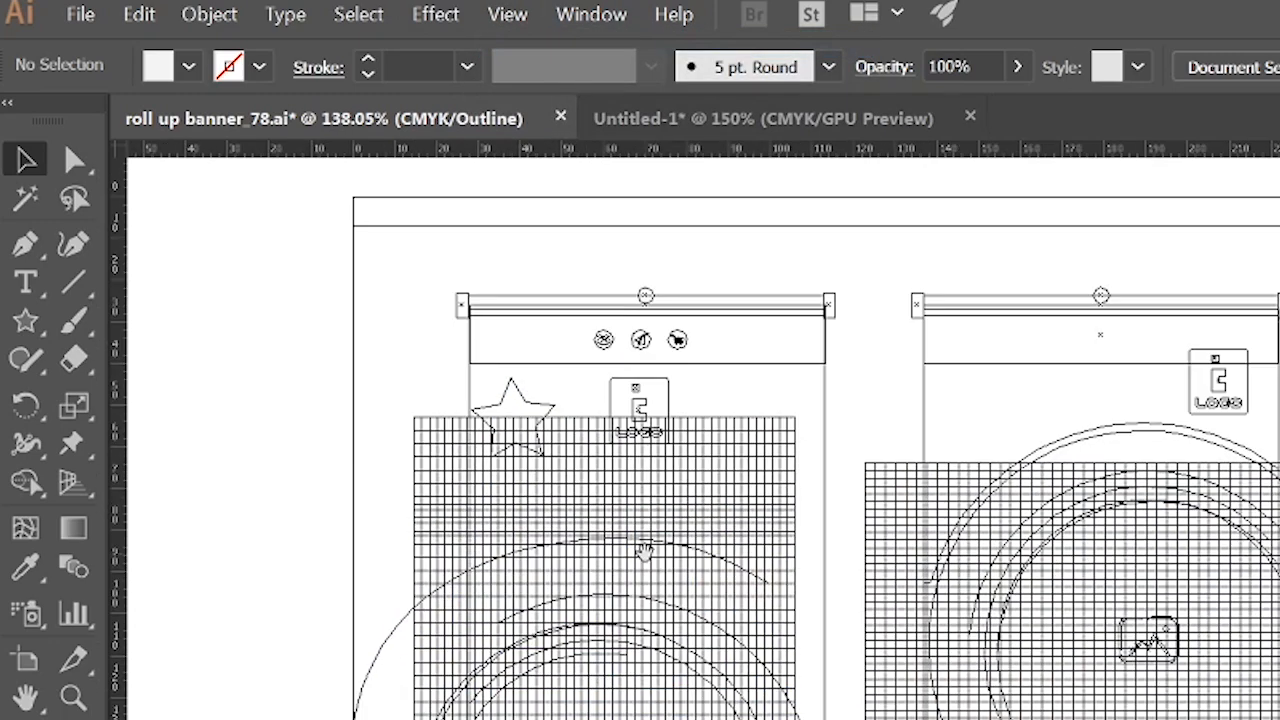
pyautogui.click(505, 405)
pyautogui.press('Delete')
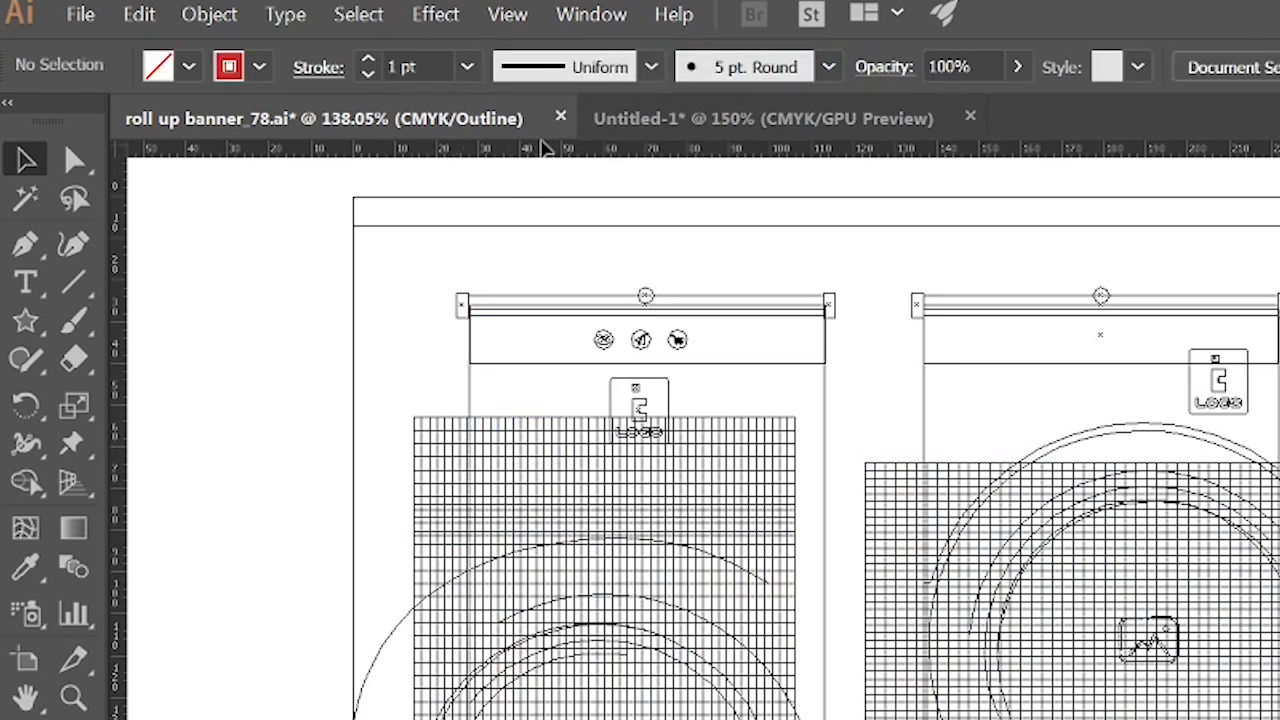
pyautogui.click(512, 12)
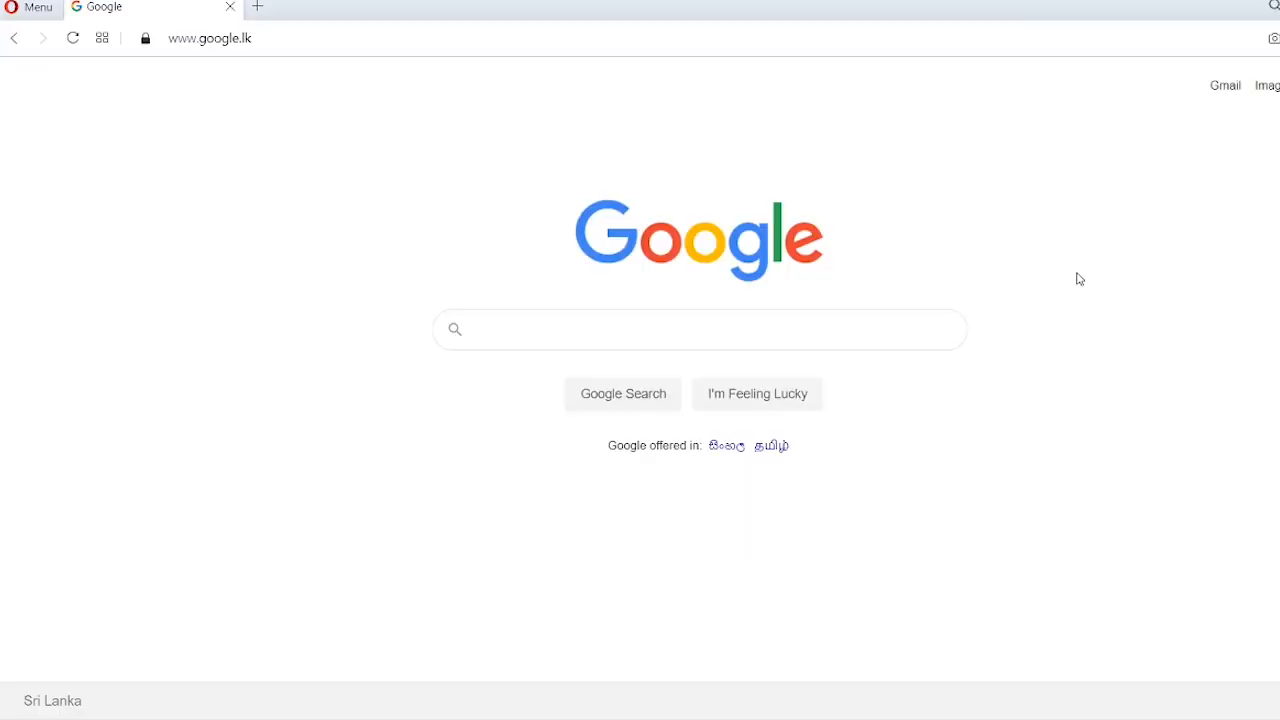
# - Switch to the browser, search Google for "dummy text" and open the Lipsum generator result
pyautogui.click(526, 329)
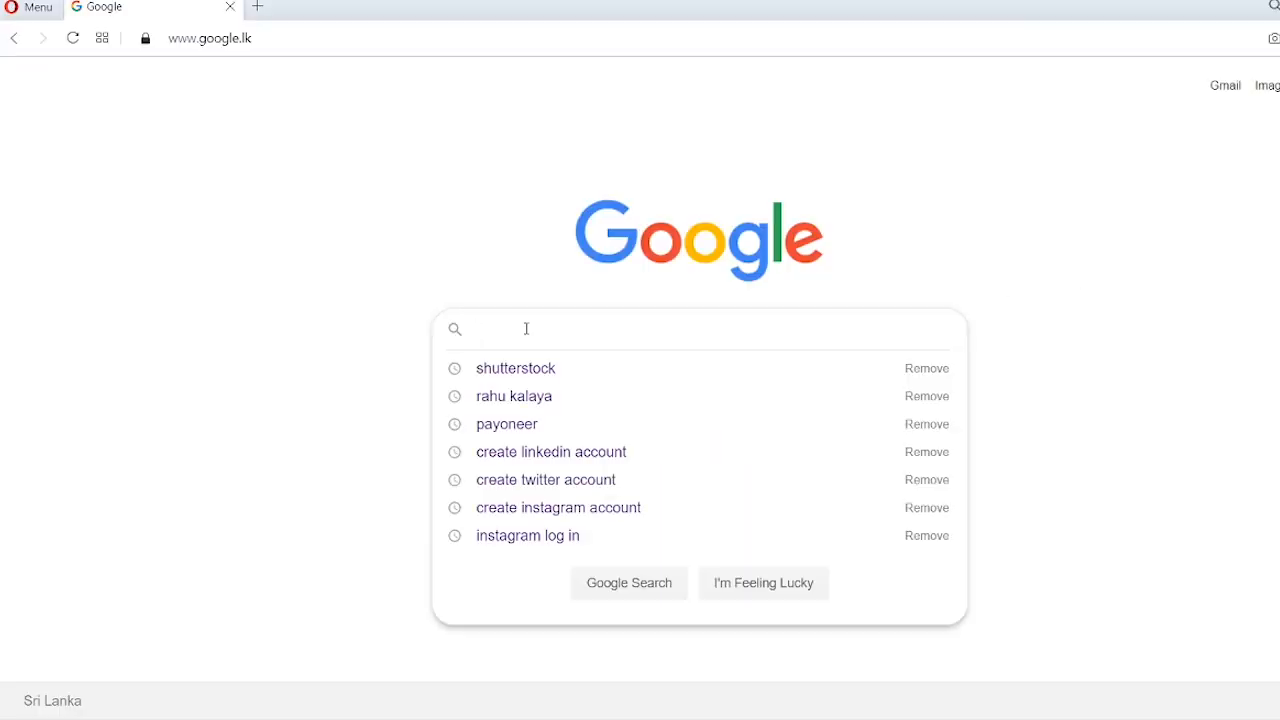
pyautogui.write('Dumm')
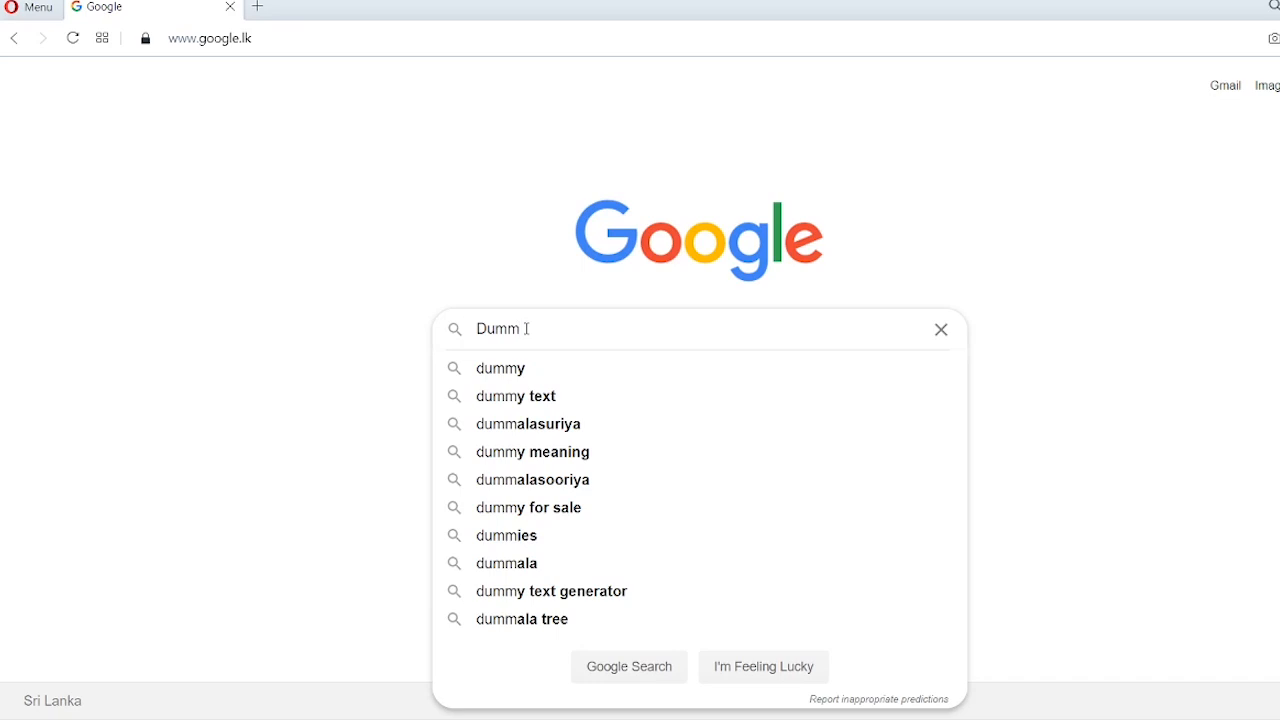
pyautogui.press('Down')
pyautogui.press('Down')
pyautogui.press('Return')
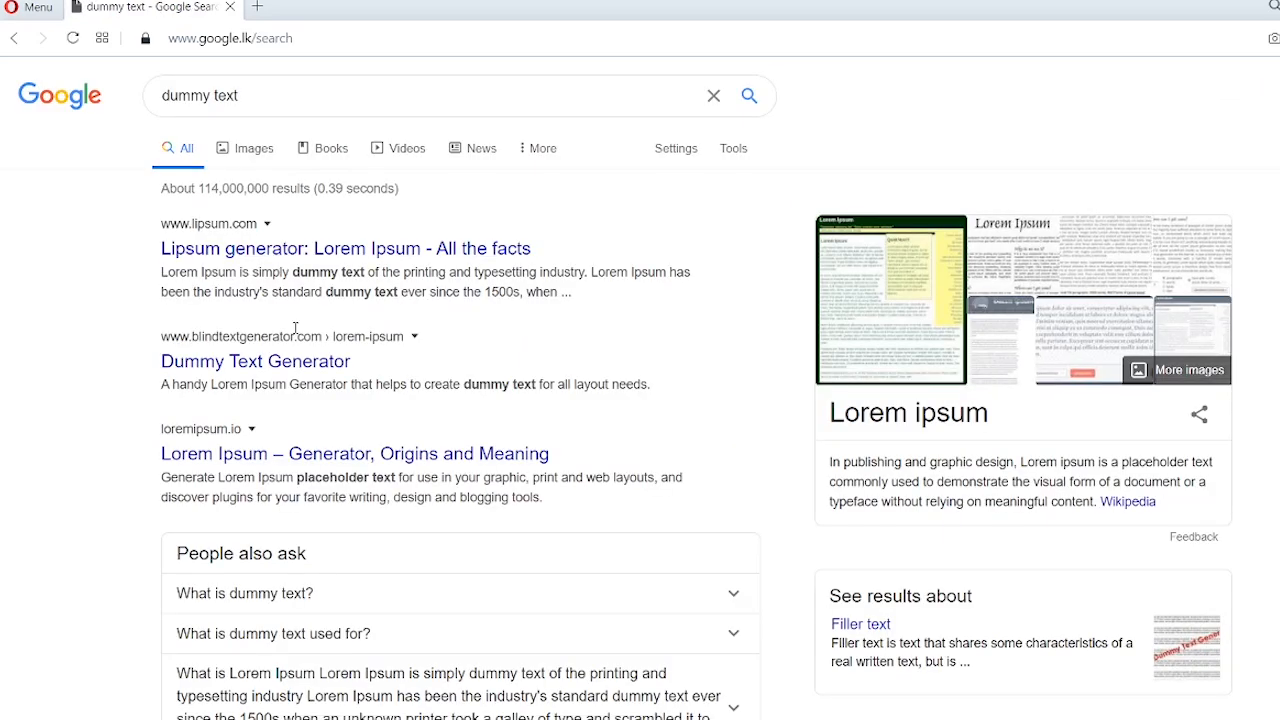
pyautogui.scroll(-1, 290, 494)
pyautogui.scroll(-1, 207, 588)
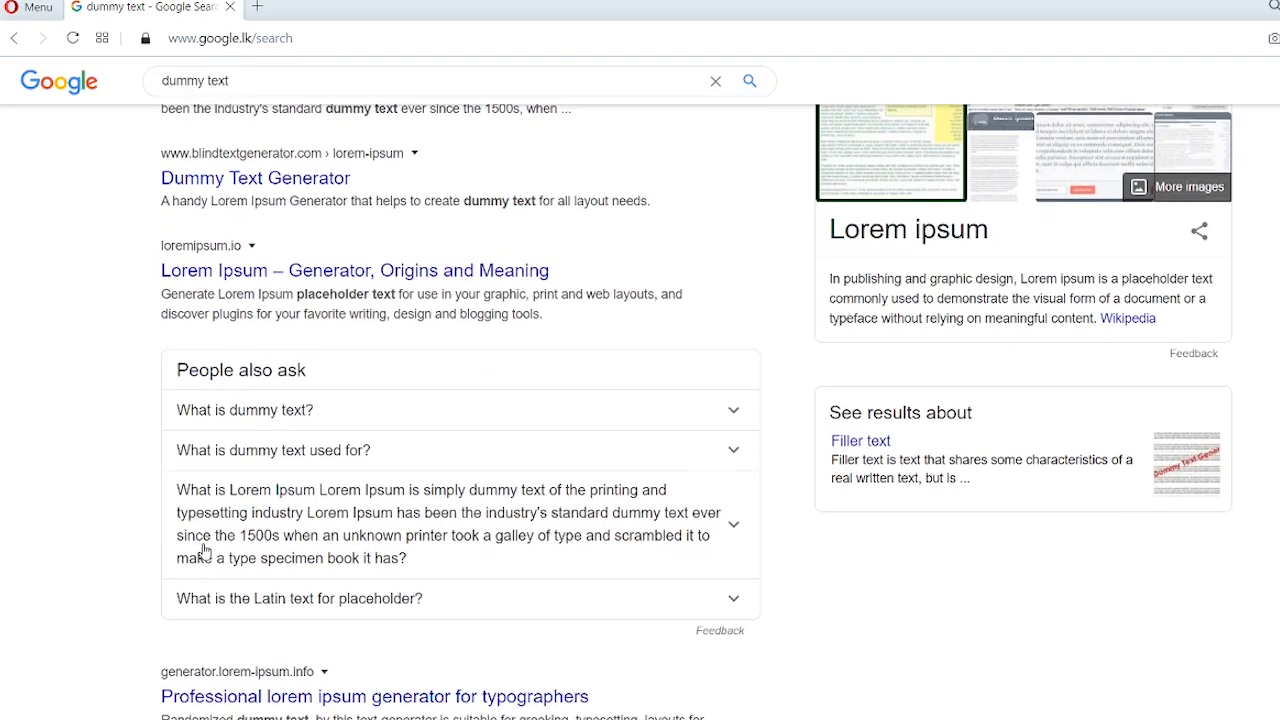
pyautogui.scroll(2, 272, 438)
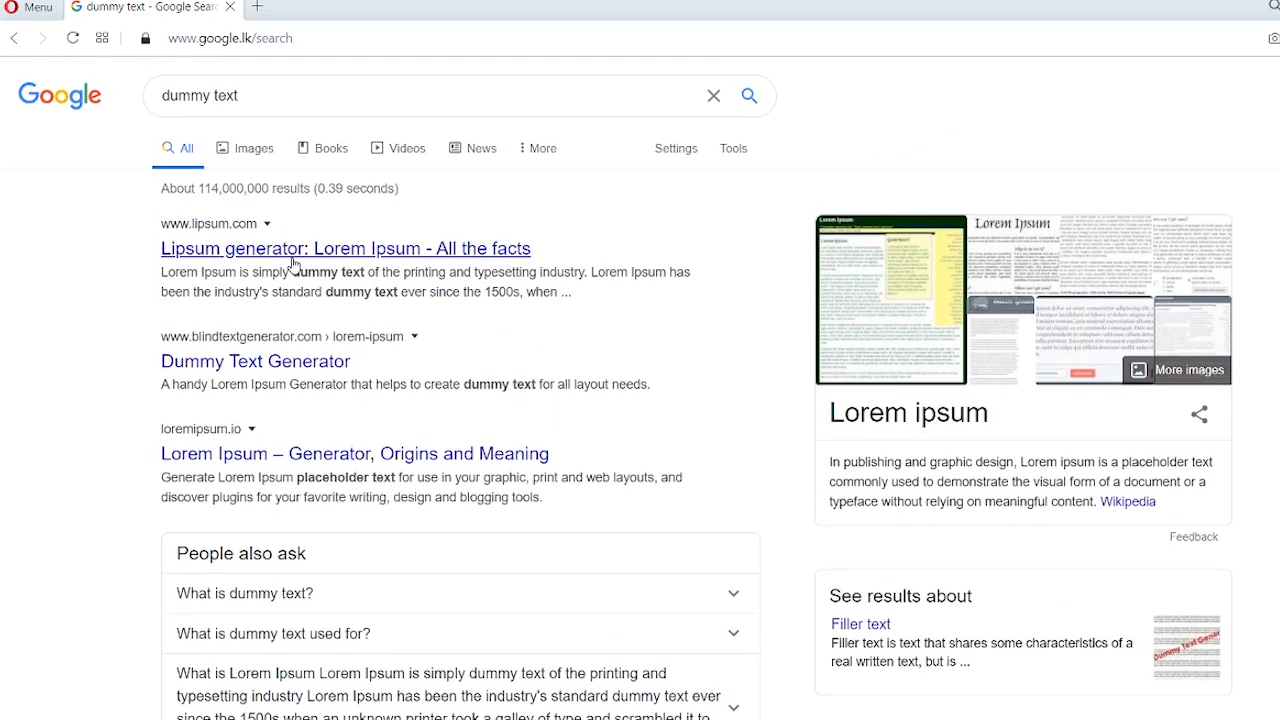
pyautogui.click(295, 265)
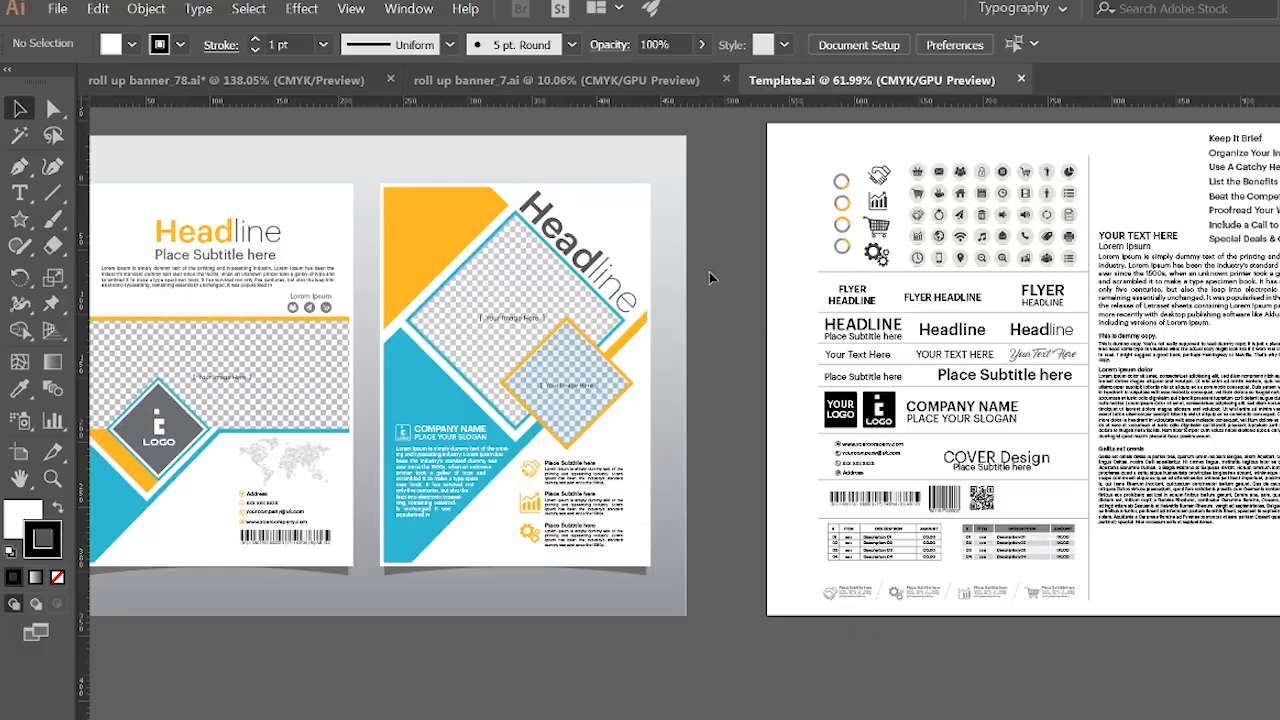
# - Examine the ready-made icons, headlines, logos, contact details, barcodes and tables on the sheet in Illustrator's Template.ai
pyautogui.moveTo(709, 274); pyautogui.dragTo(543, 261)
pyautogui.moveTo(655, 280); pyautogui.dragTo(768, 455)
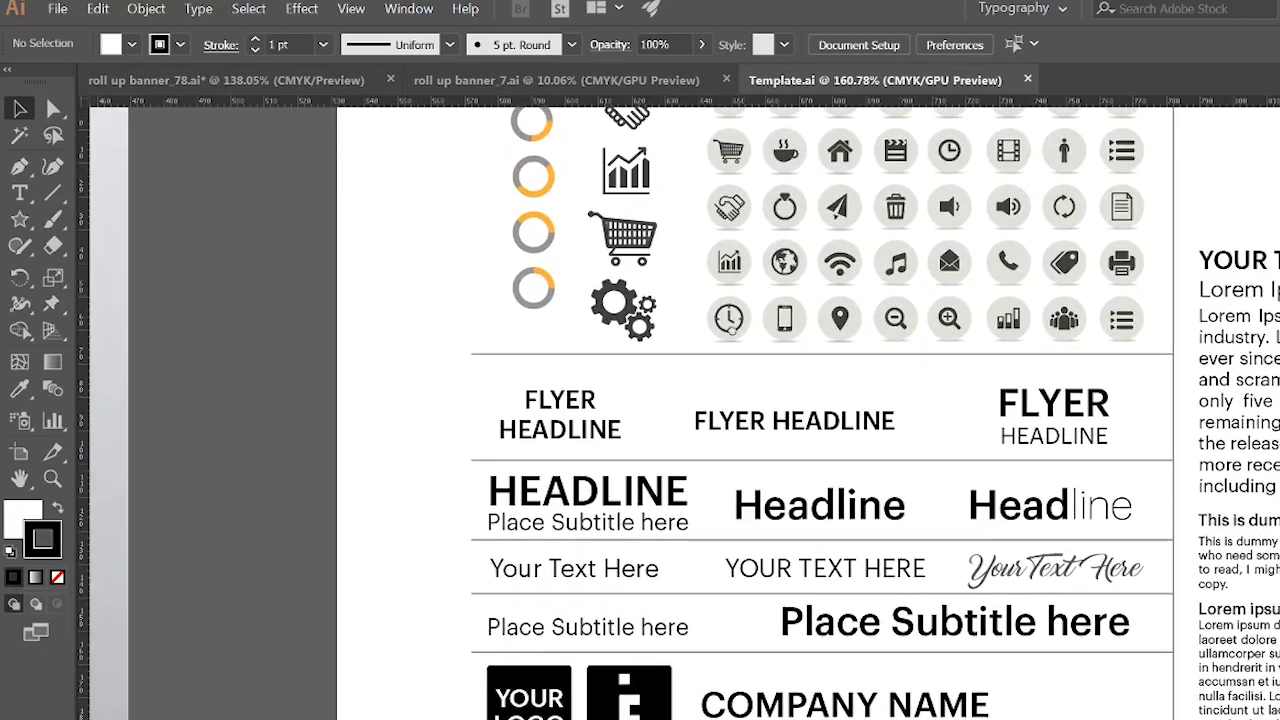
pyautogui.moveTo(743, 288); pyautogui.dragTo(712, 359)
pyautogui.moveTo(668, 453); pyautogui.dragTo(658, 283)
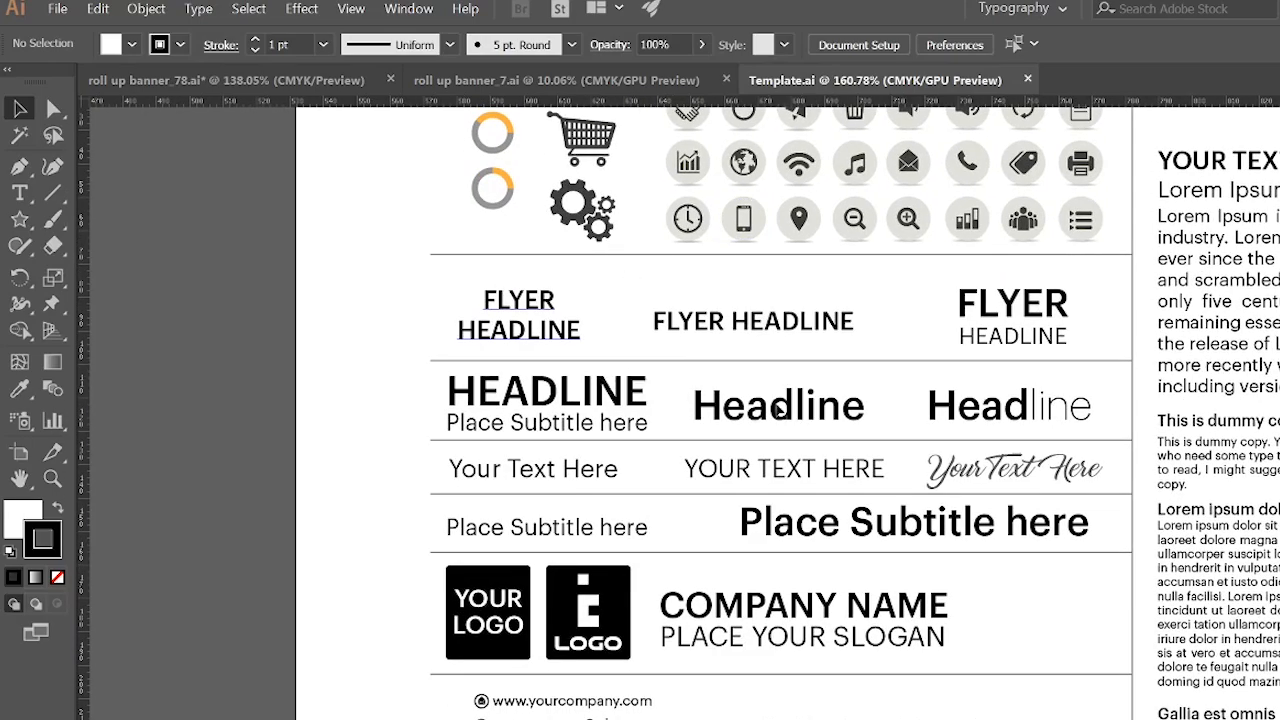
pyautogui.moveTo(825, 514); pyautogui.dragTo(787, 247)
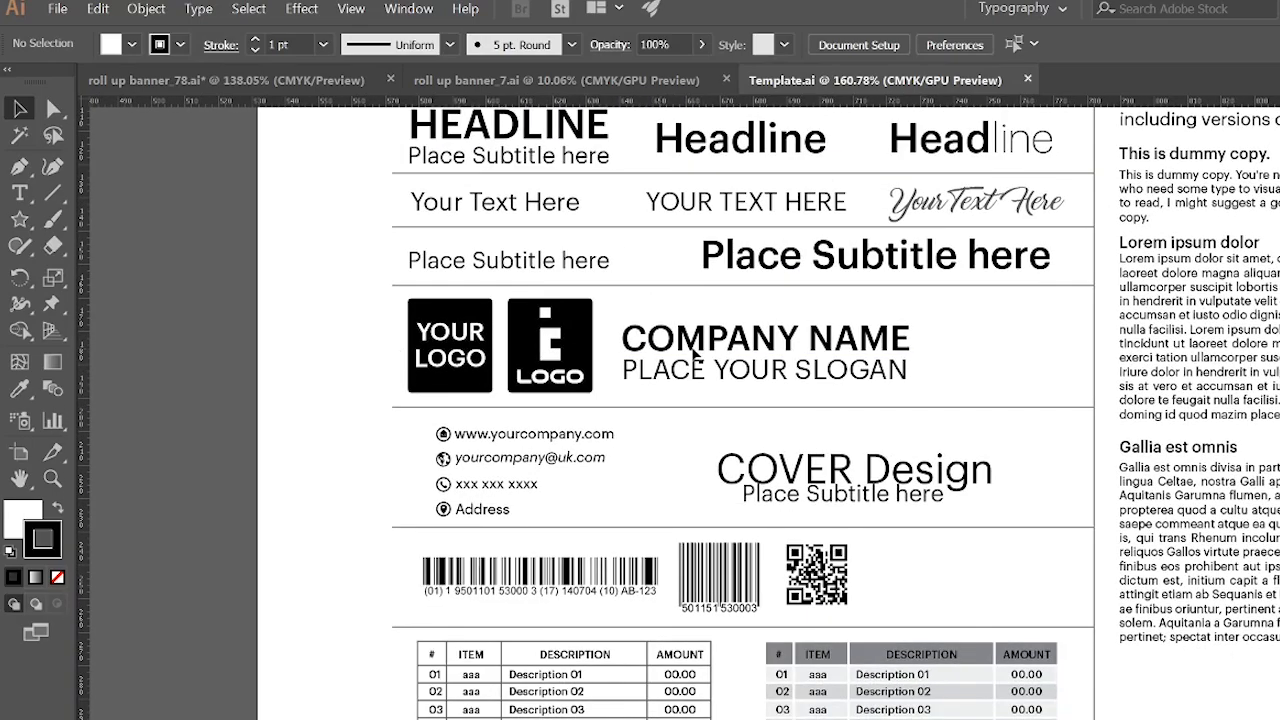
pyautogui.moveTo(620, 560); pyautogui.dragTo(645, 335)
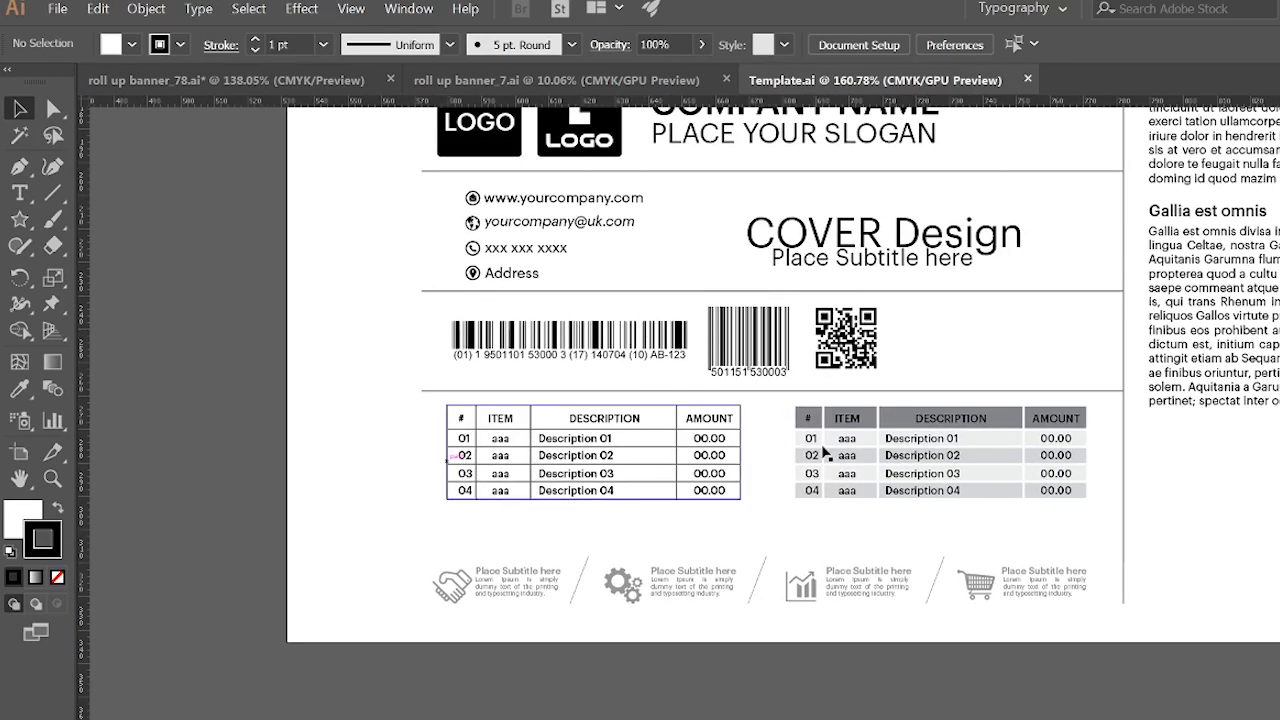
pyautogui.hotkey('ctrl', '-')
pyautogui.hotkey('ctrl', '-')
pyautogui.hotkey('ctrl', '-')
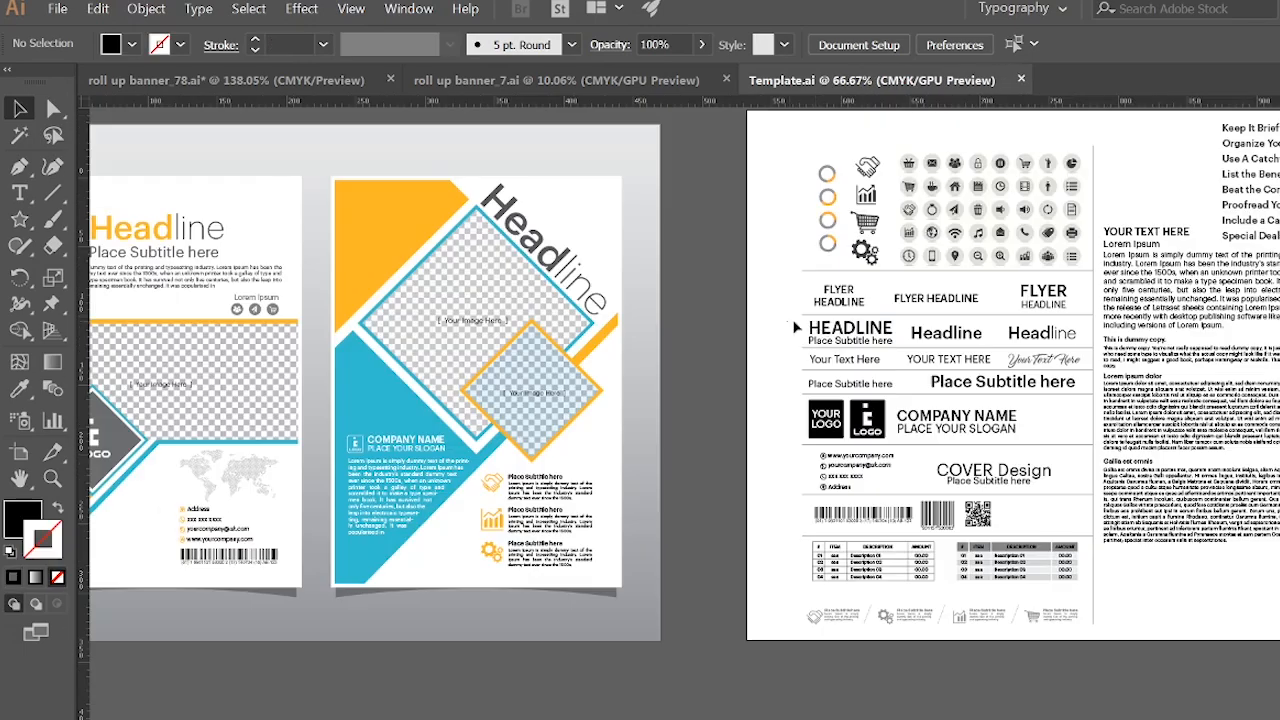
# - Copy the HEADLINE and subtitle text group from the template sheet to beside the left flyer's headline
pyautogui.click(852, 340)
pyautogui.moveTo(886, 336); pyautogui.dragTo(371, 138)
pyautogui.moveTo(708, 185); pyautogui.dragTo(748, 187)
pyautogui.moveTo(665, 182); pyautogui.dragTo(248, 262)
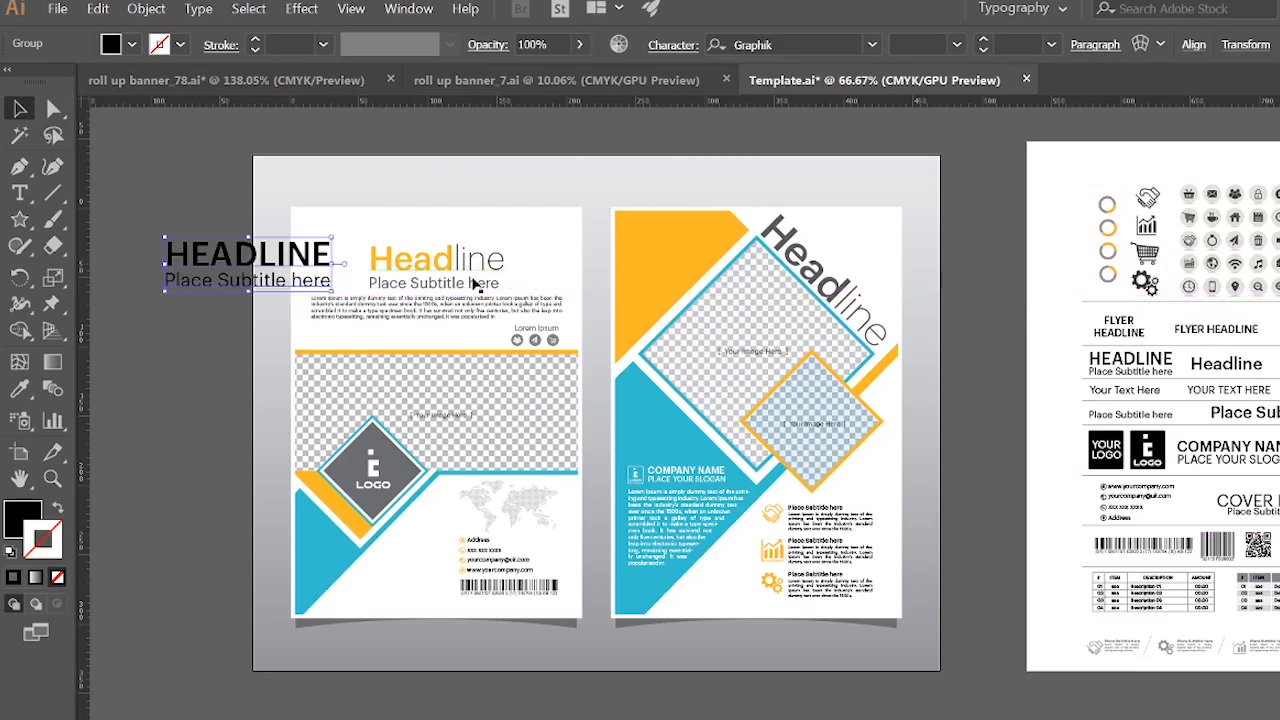
# - Select all artwork of both flyers and convert their text to outlines
pyautogui.moveTo(1155, 415); pyautogui.dragTo(542, 408)
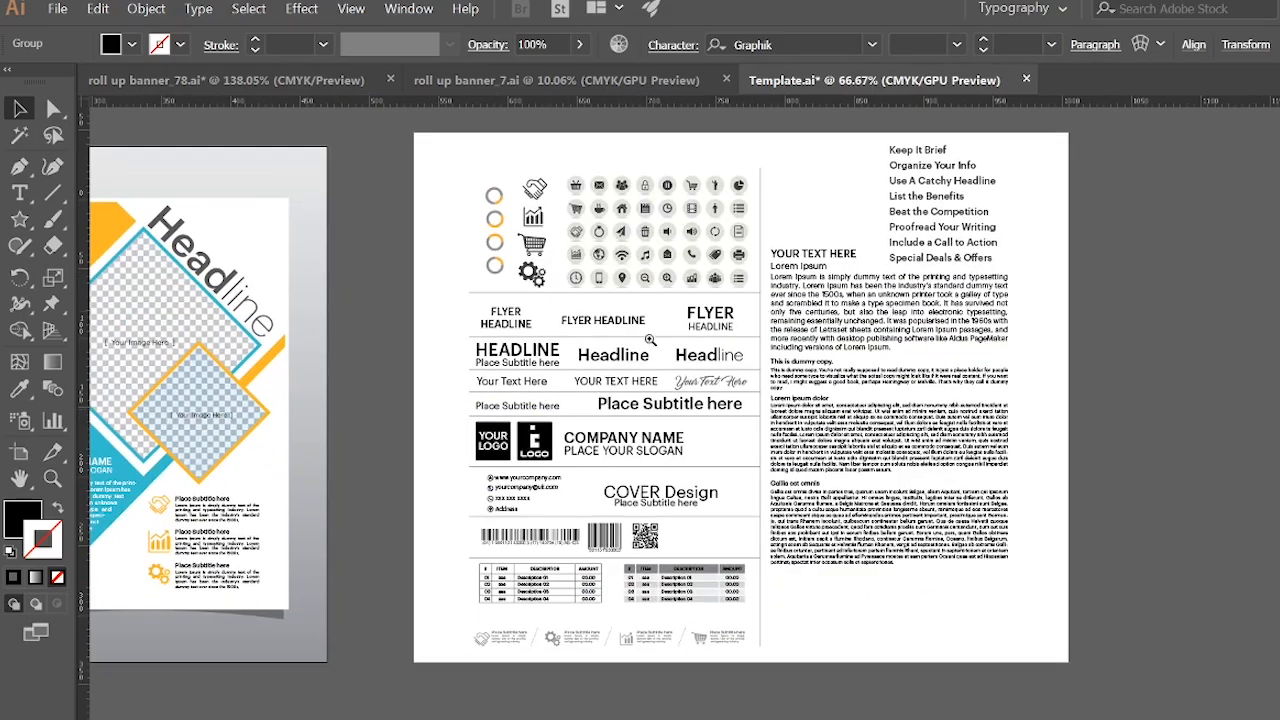
pyautogui.scroll(2, 645, 338)
pyautogui.hotkey('ctrl', '0')
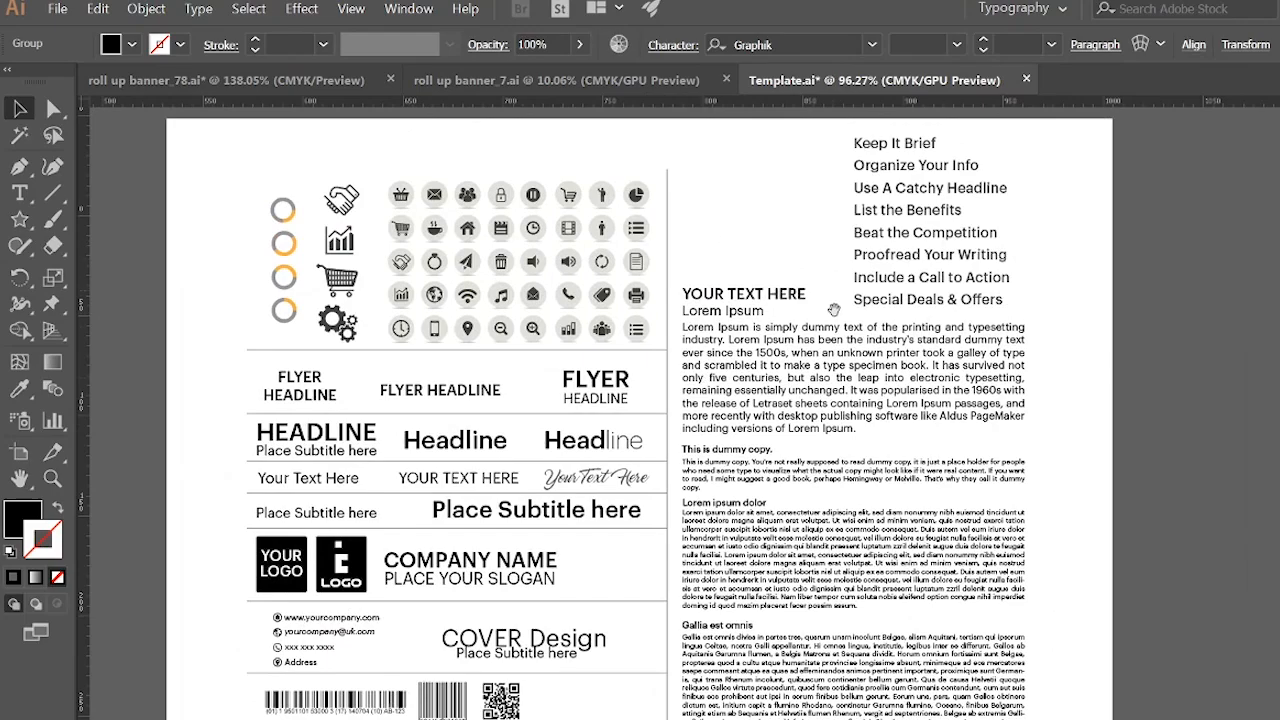
pyautogui.moveTo(706, 480); pyautogui.dragTo(749, 292)
pyautogui.moveTo(694, 386); pyautogui.dragTo(696, 321)
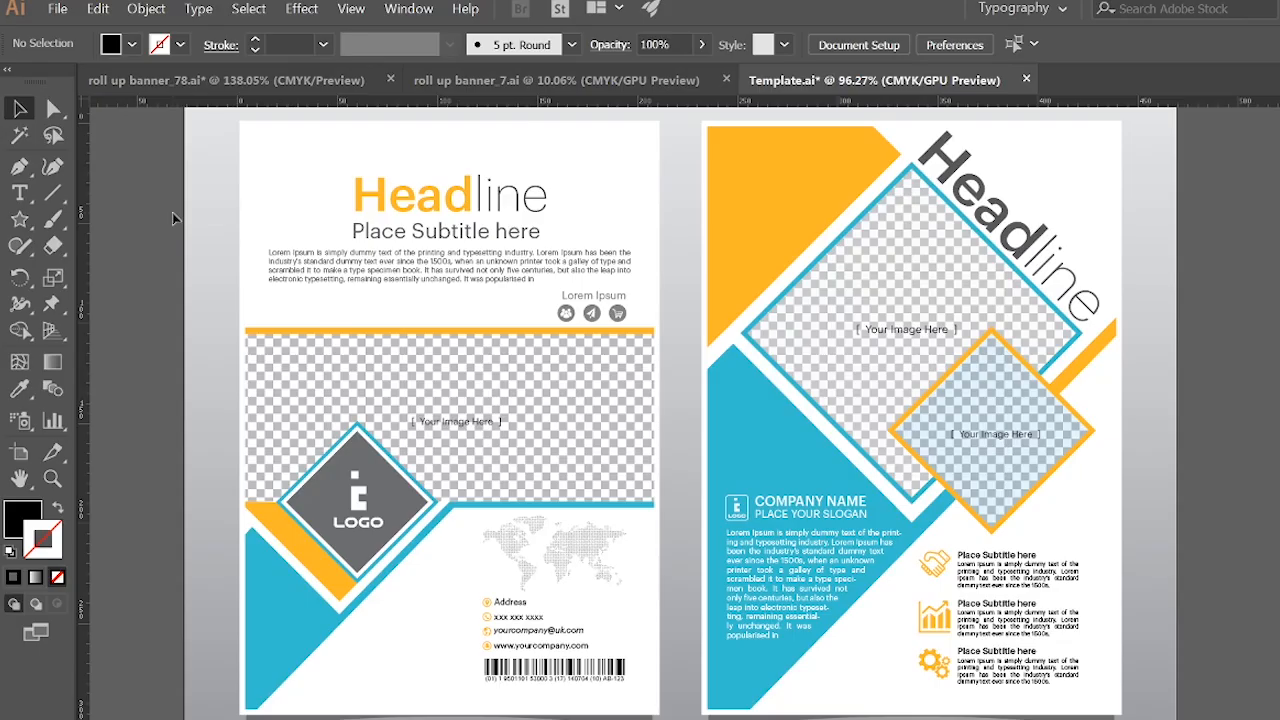
pyautogui.click(413, 206)
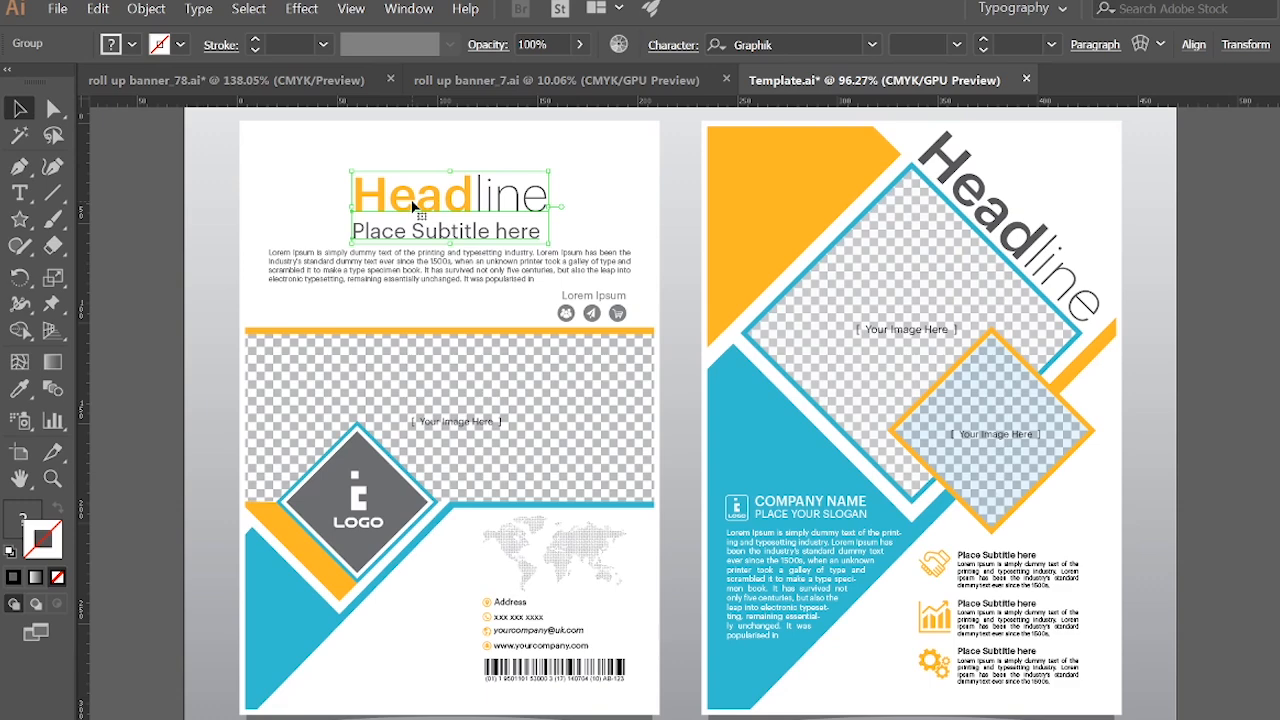
pyautogui.moveTo(142, 154); pyautogui.dragTo(1178, 719)
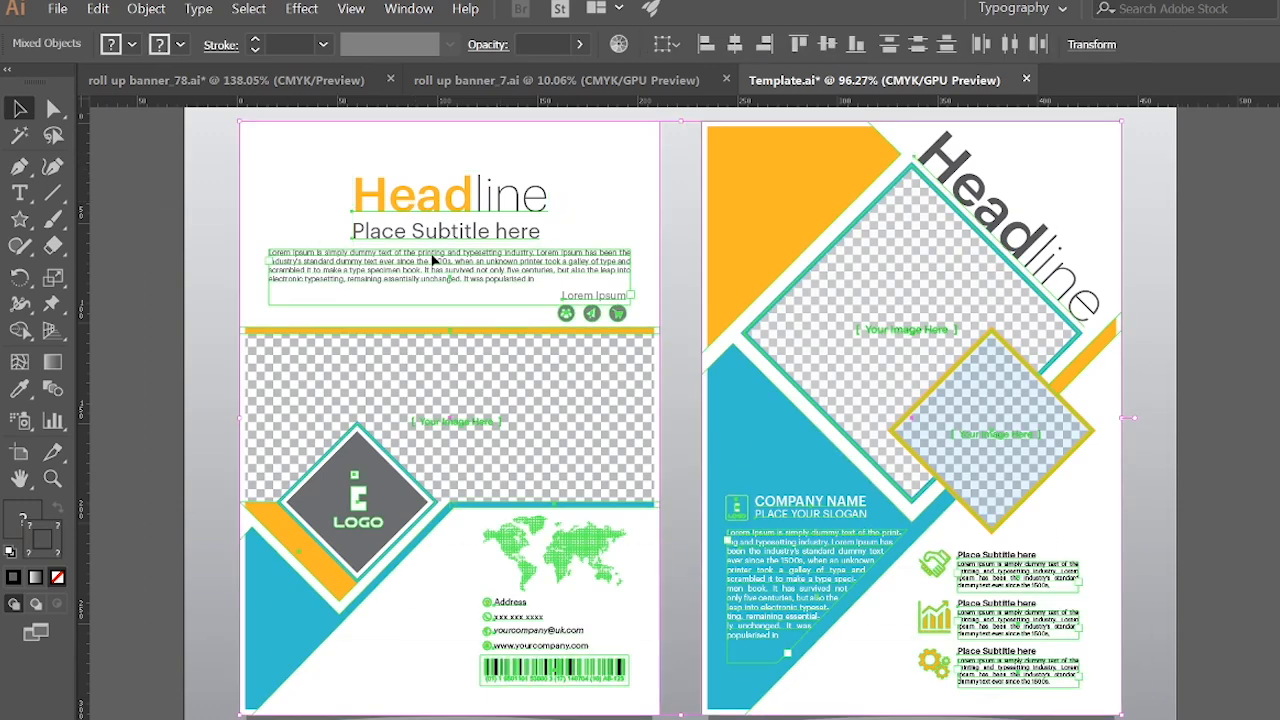
pyautogui.click(205, 10)
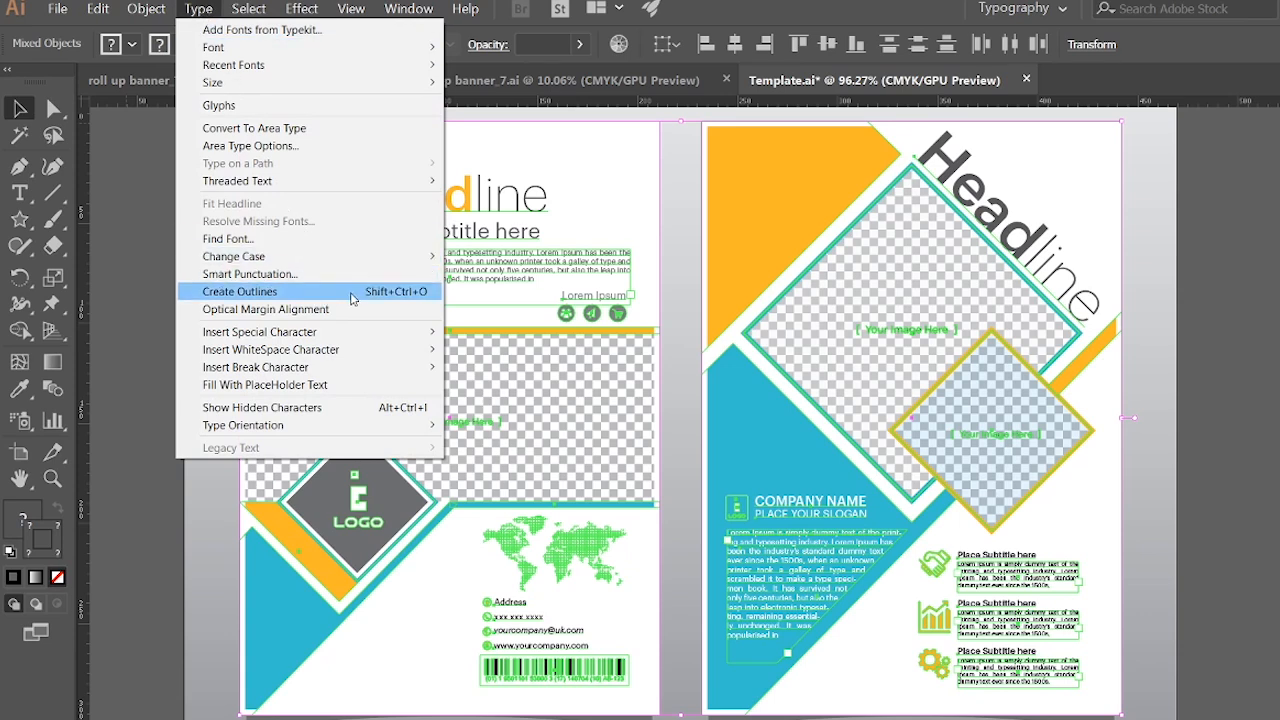
pyautogui.click(352, 298)
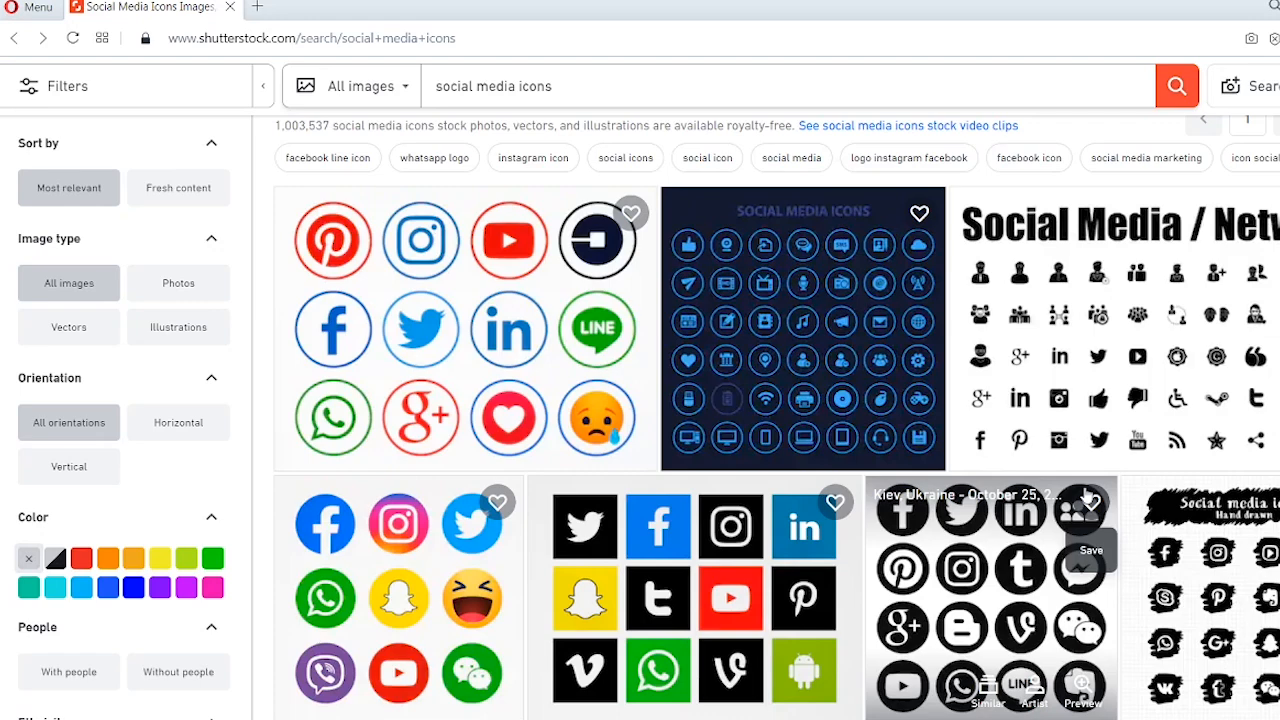
# - Switch to the browser and open the page of a social media icons image from the Shutterstock search results
pyautogui.click(1087, 497)
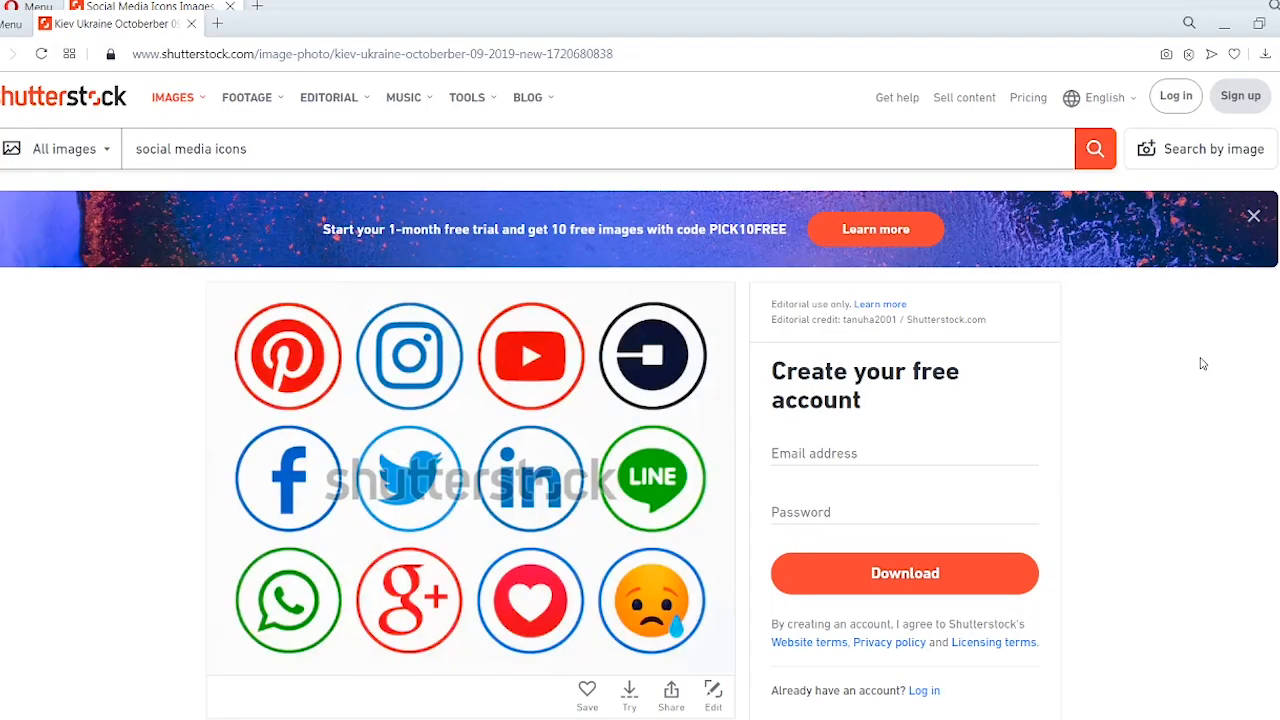
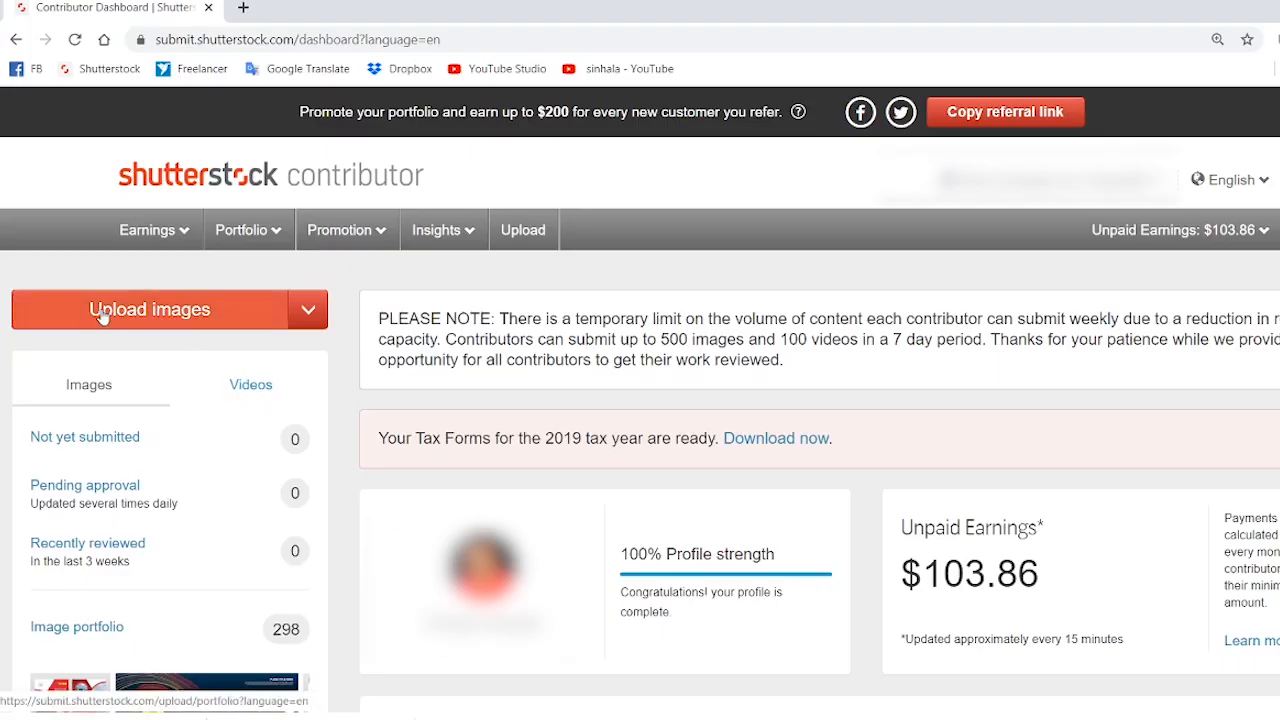
# - Upload the EPS file 28 from the Flyer Design folder "28" to the Shutterstock contributor portfolio
pyautogui.click(187, 318)
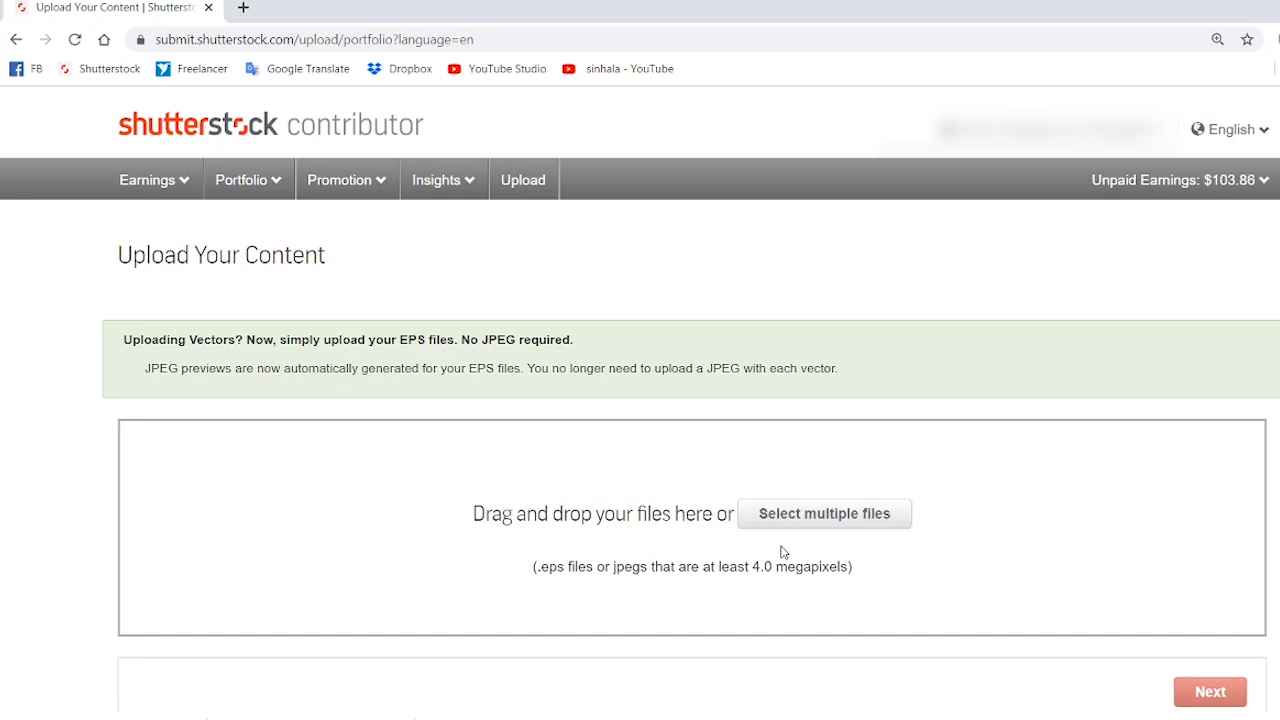
pyautogui.click(803, 517)
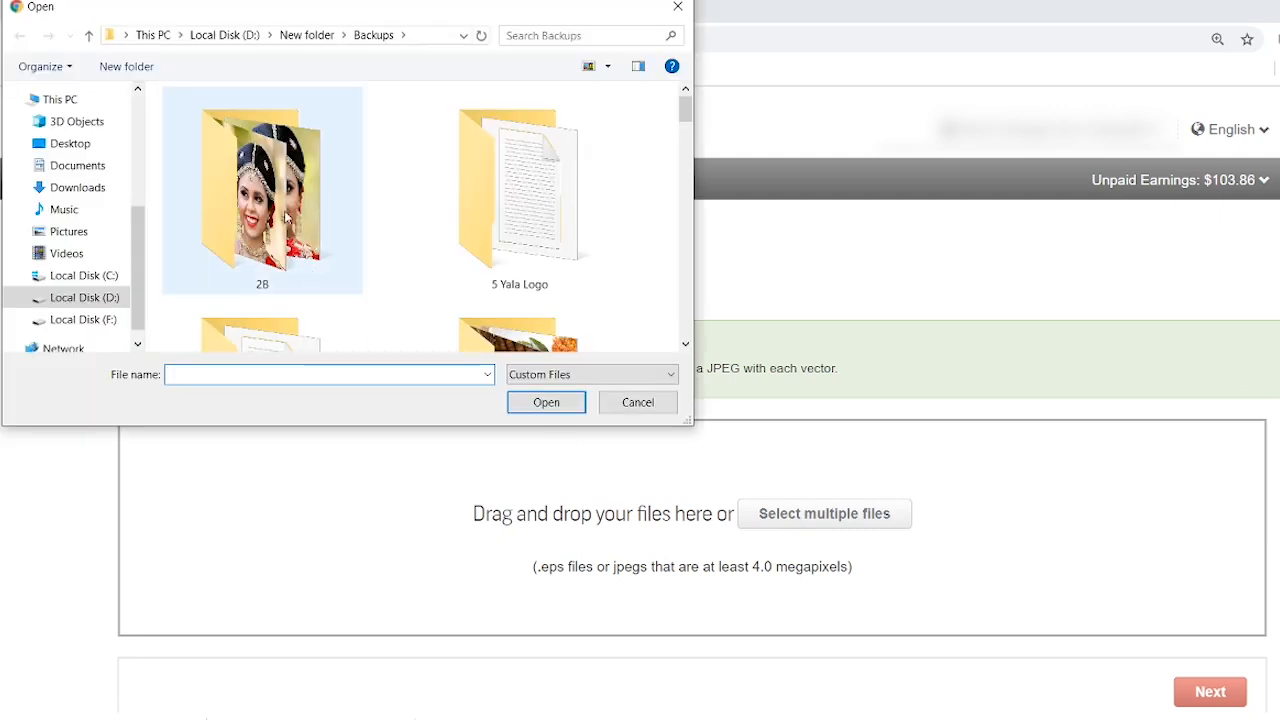
pyautogui.moveTo(294, 14); pyautogui.dragTo(480, 42)
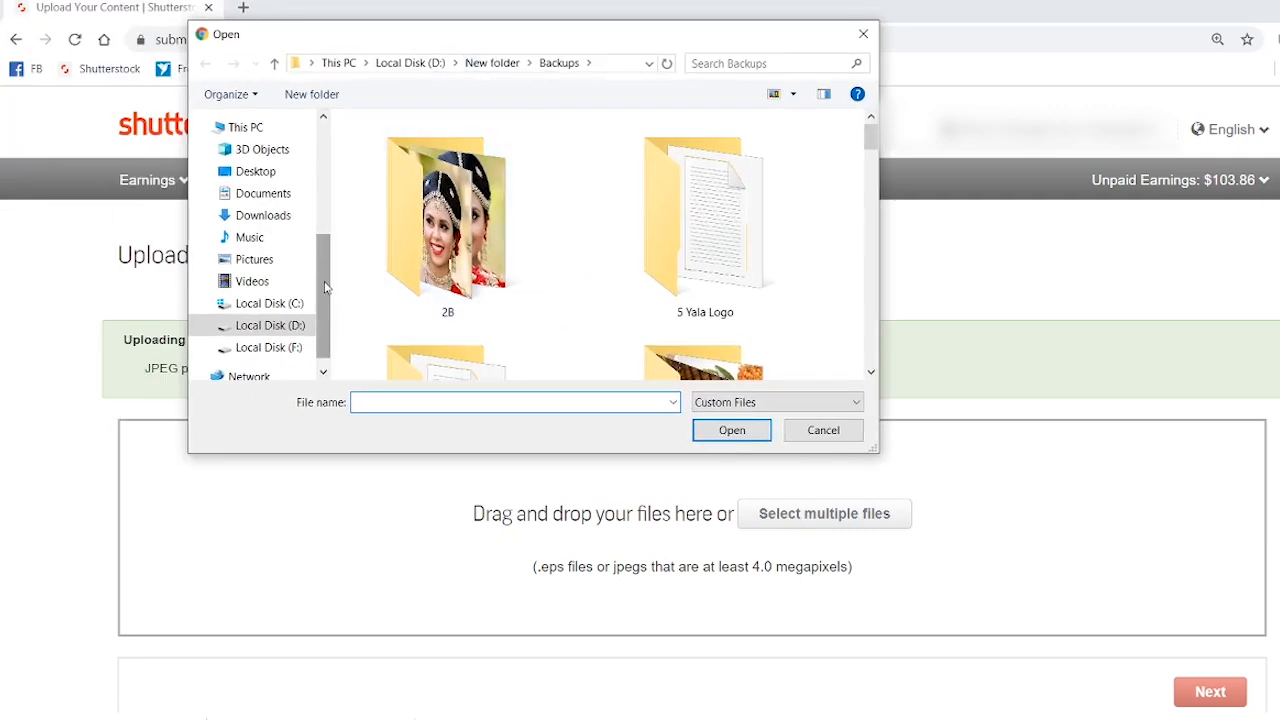
pyautogui.scroll(2, 323, 288)
pyautogui.scroll(-2, 323, 297)
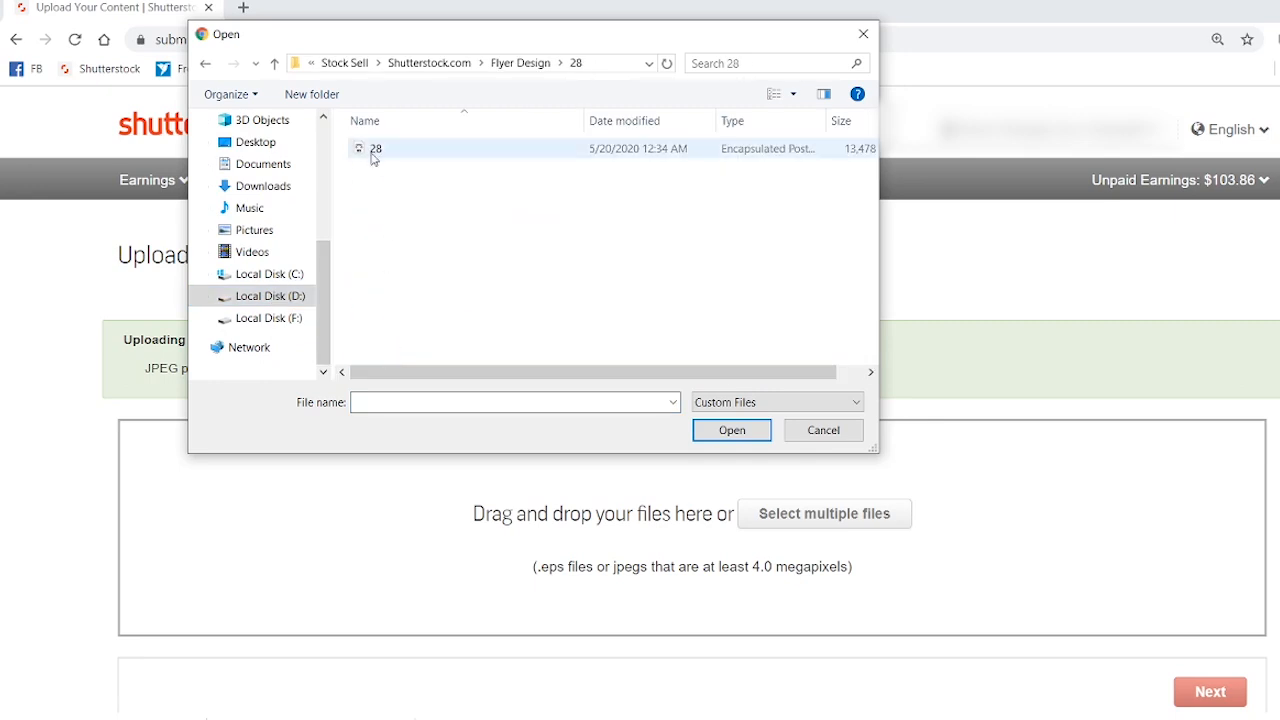
pyautogui.click(372, 152)
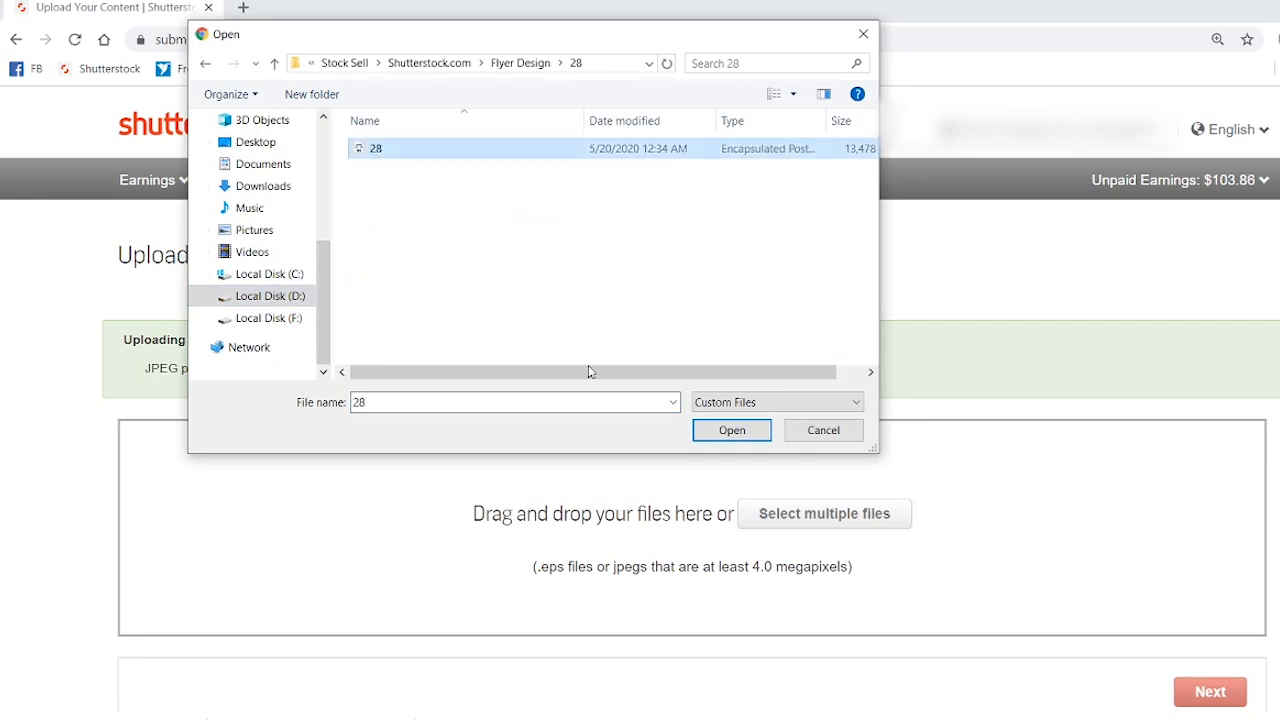
pyautogui.click(732, 434)
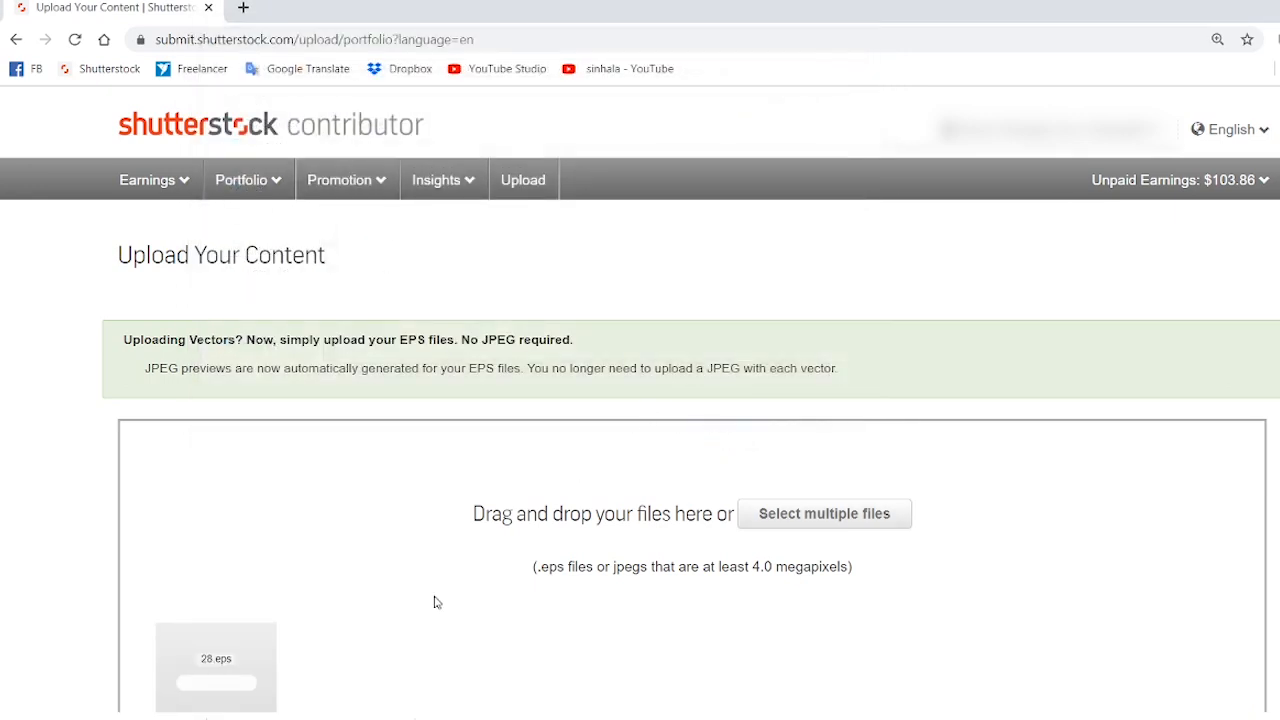
# - Let the upload of 28.eps finish and continue to the Submit content page
pyautogui.scroll(-1, 343, 608)
pyautogui.moveTo(218, 590)
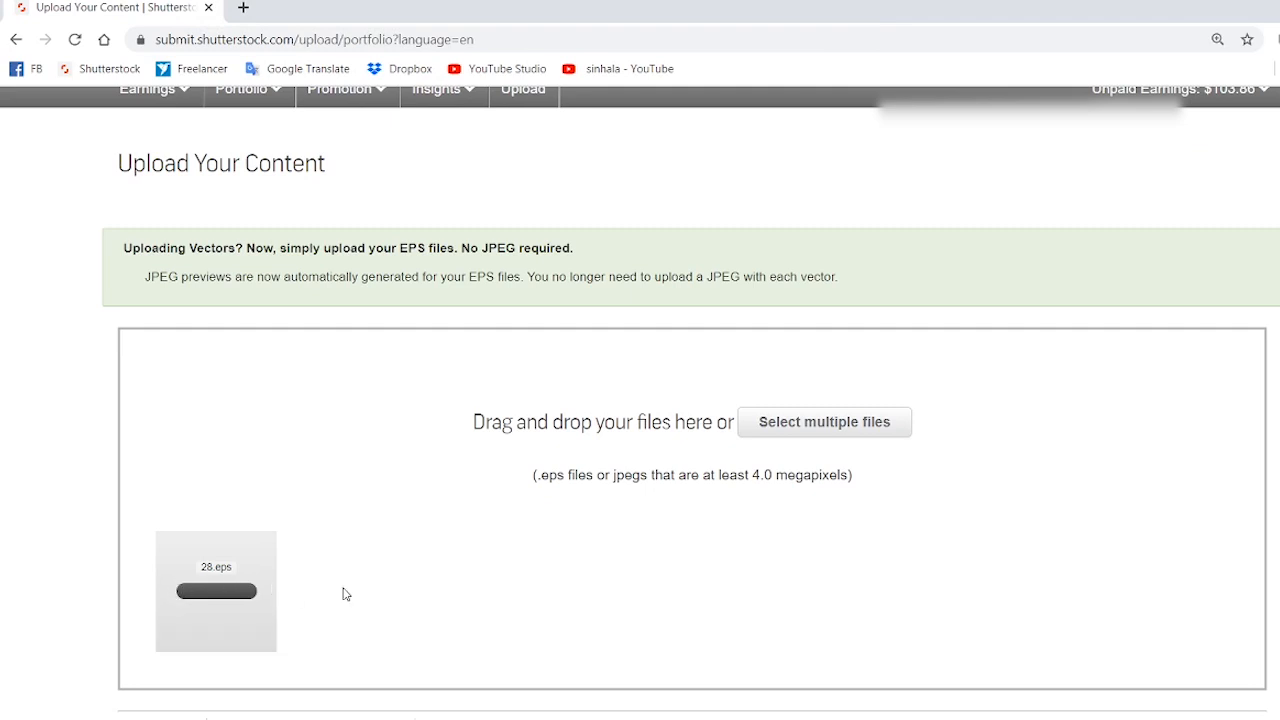
pyautogui.scroll(-1, 658, 600)
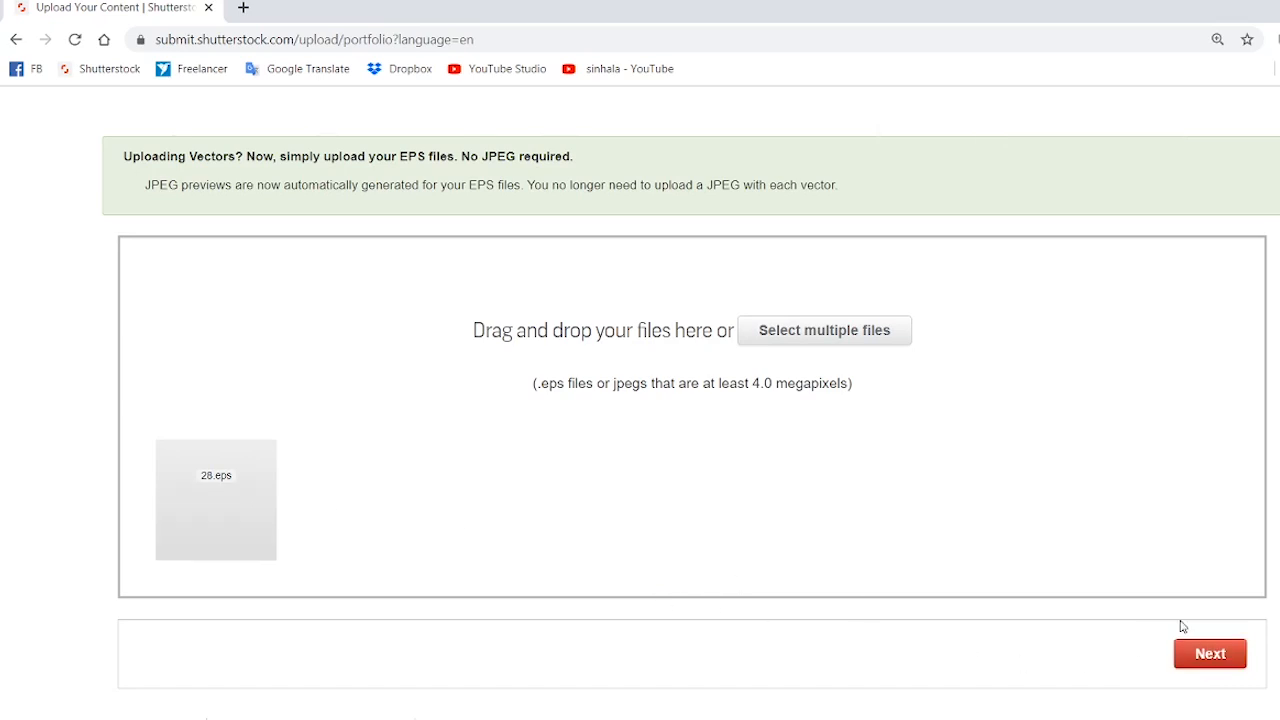
pyautogui.click(1226, 662)
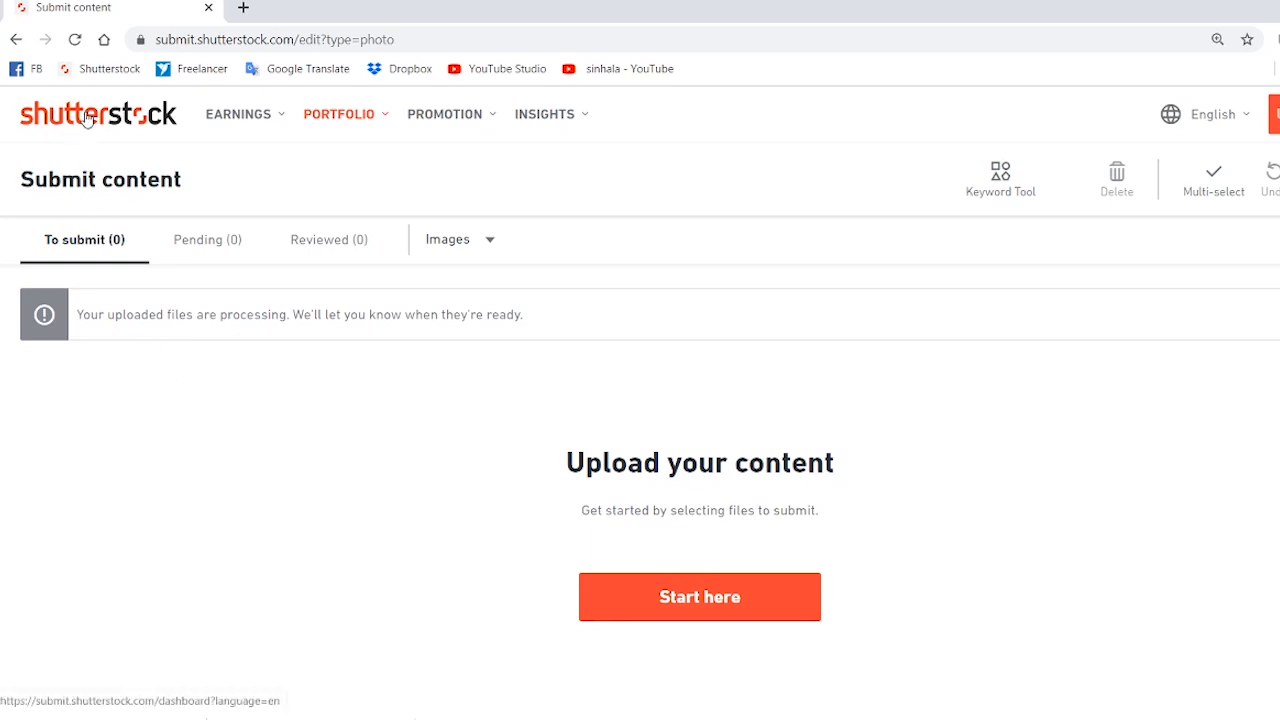
# - Refresh the submission page, open the not yet submitted images and select 28.eps to add its details
pyautogui.click(74, 39)
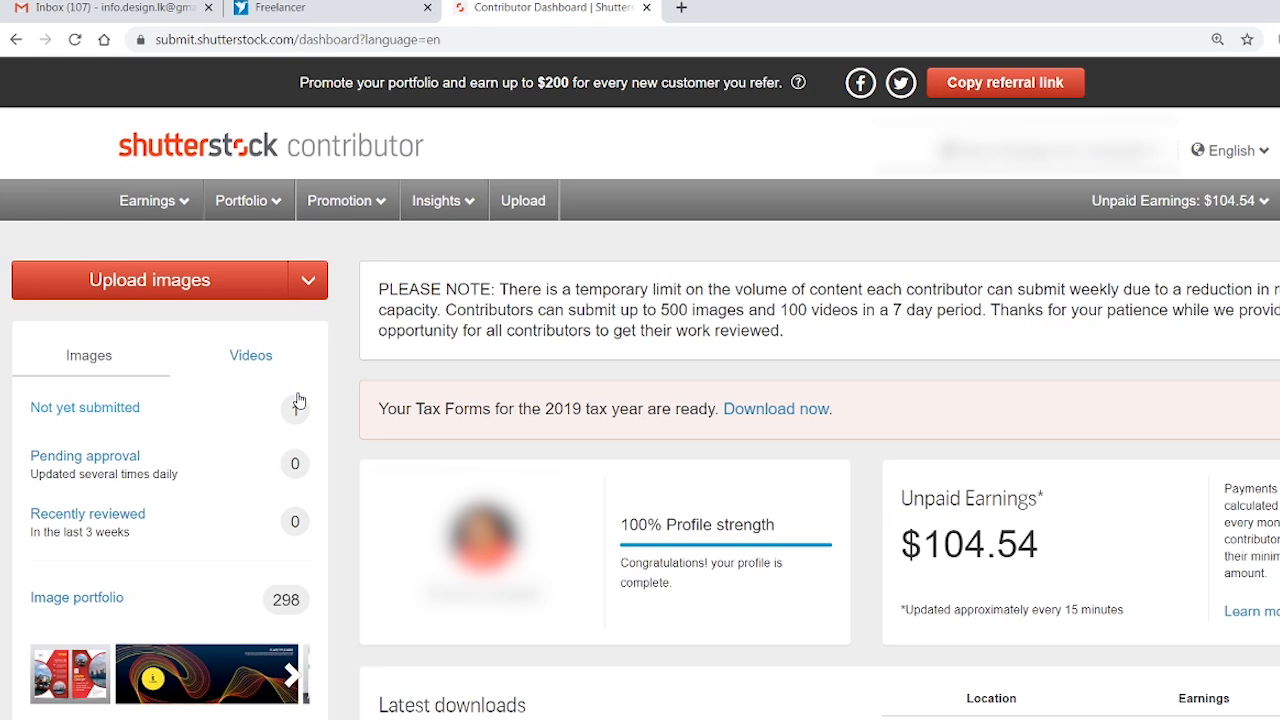
pyautogui.click(97, 410)
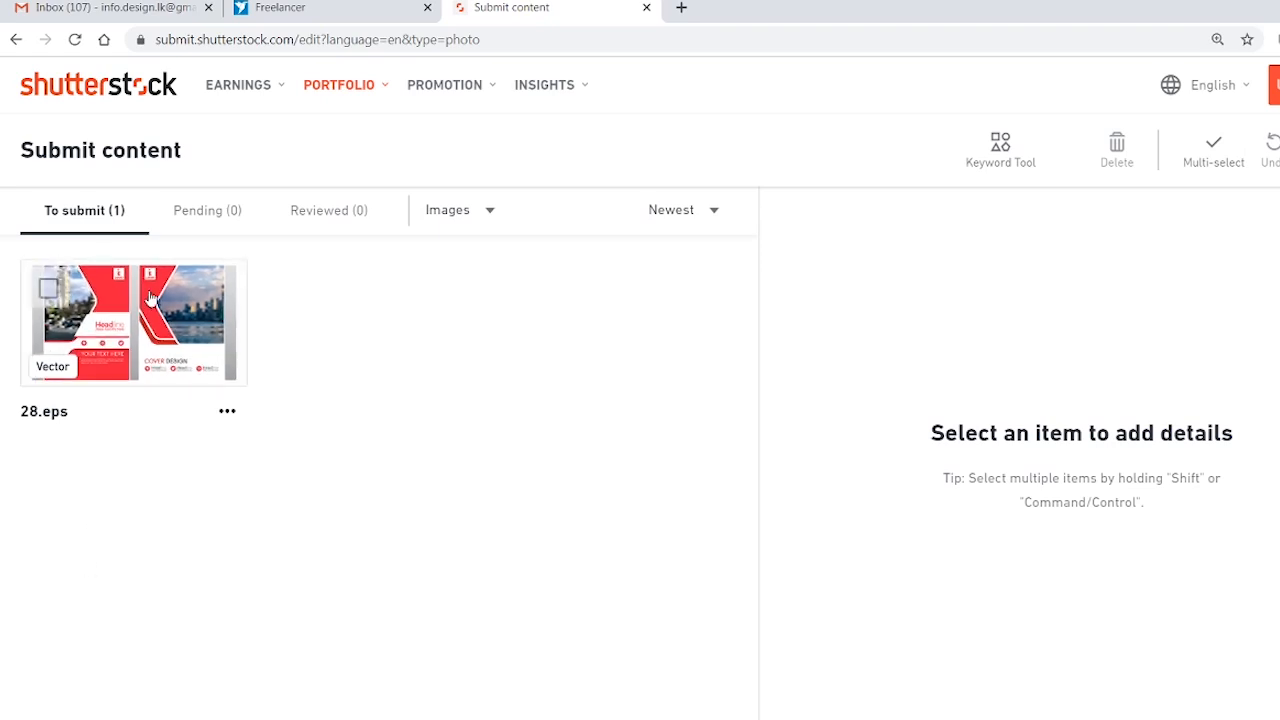
pyautogui.click(48, 290)
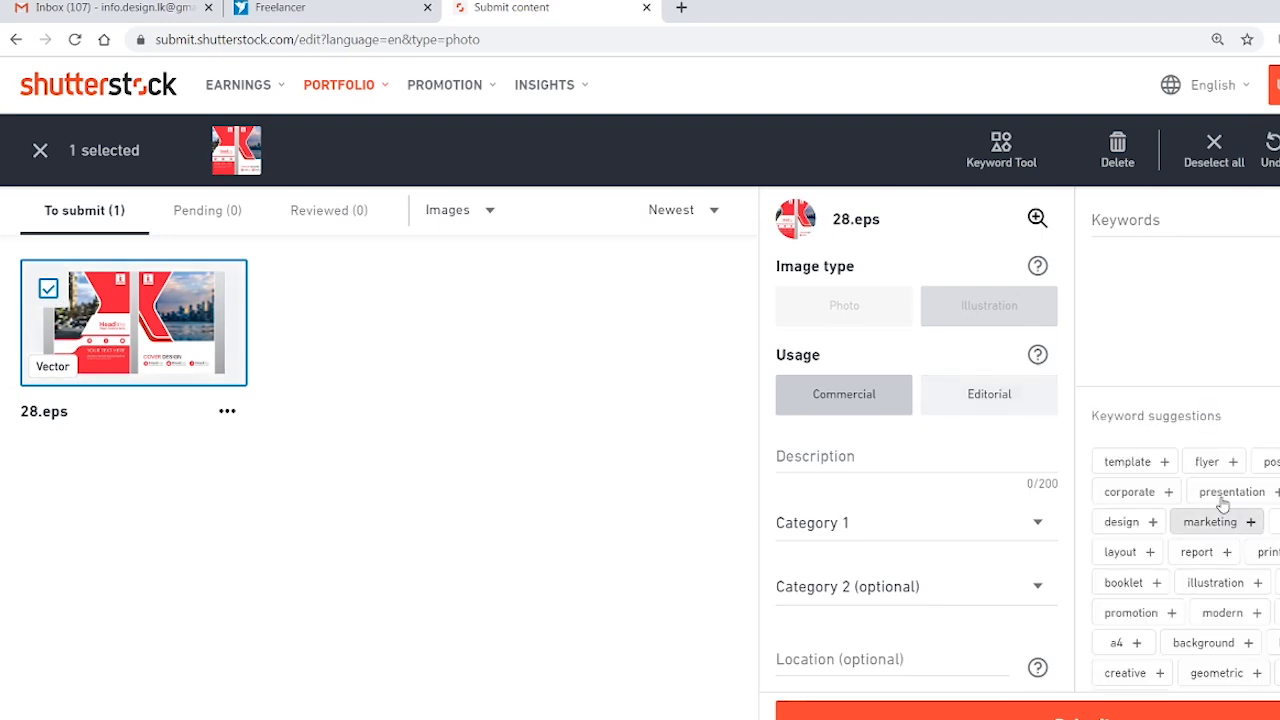
# - Examine the detail fields for 28.eps, including the Photo and Illustration image types
pyautogui.scroll(-2, 1140, 473)
pyautogui.scroll(2, 1150, 473)
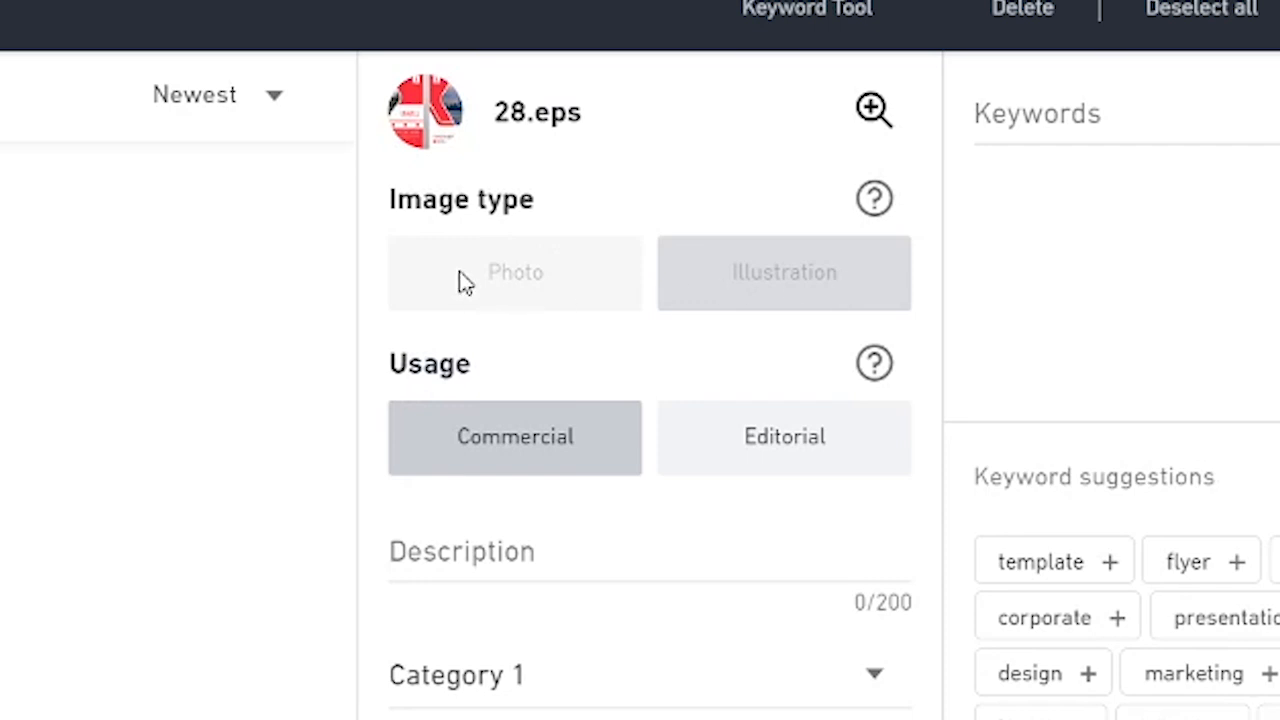
pyautogui.moveTo(491, 270); pyautogui.dragTo(503, 269)
pyautogui.click(712, 272)
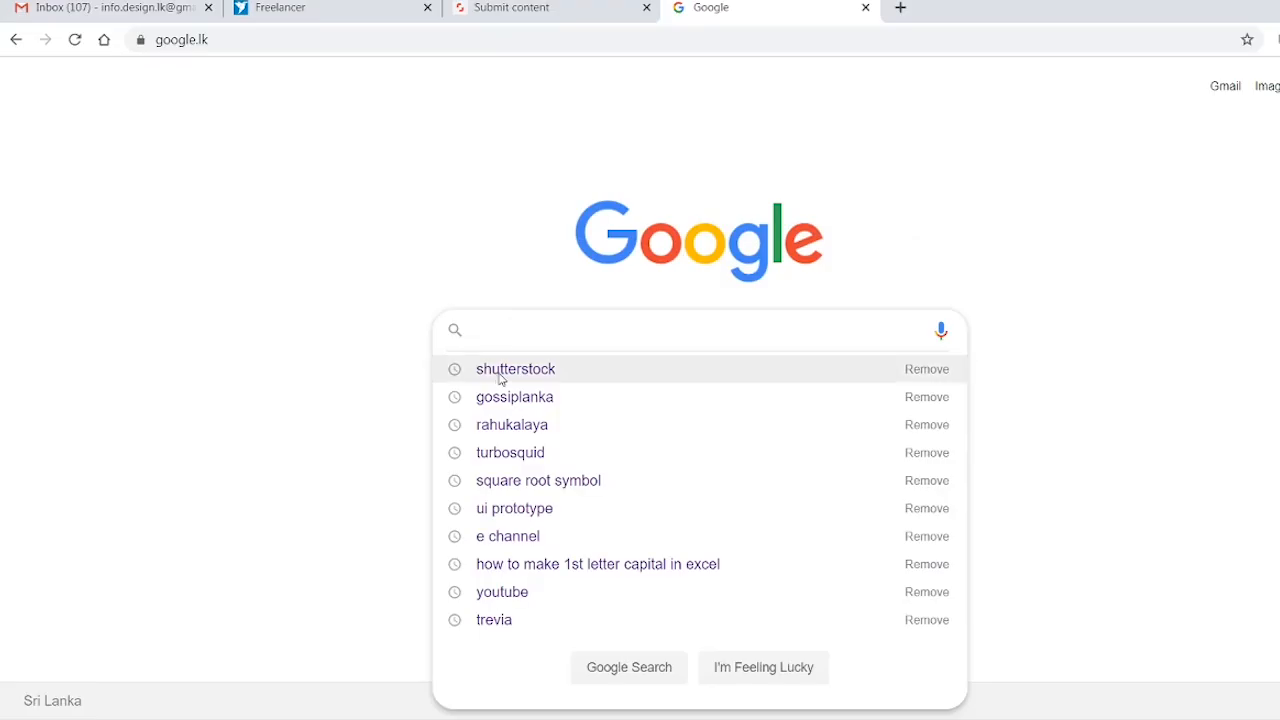
# - Find the Shutterstock website through Google and search its images for "flyer design"
pyautogui.click(500, 374)
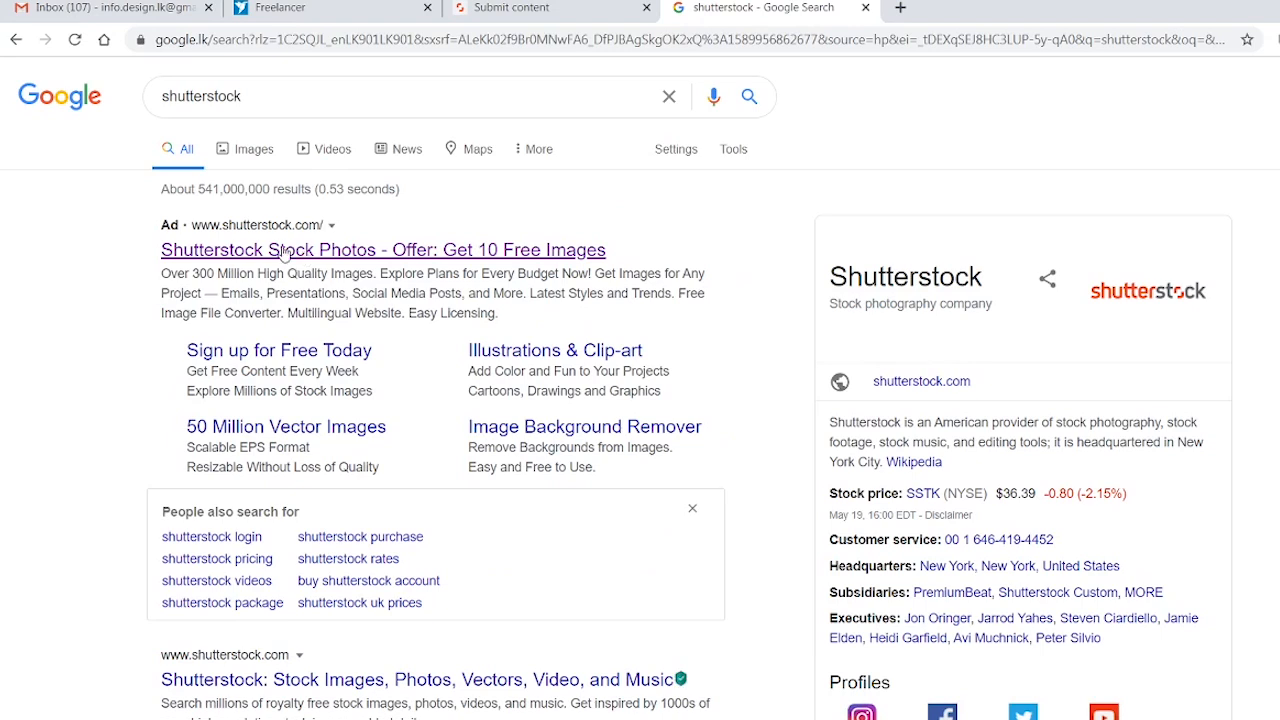
pyautogui.click(282, 252)
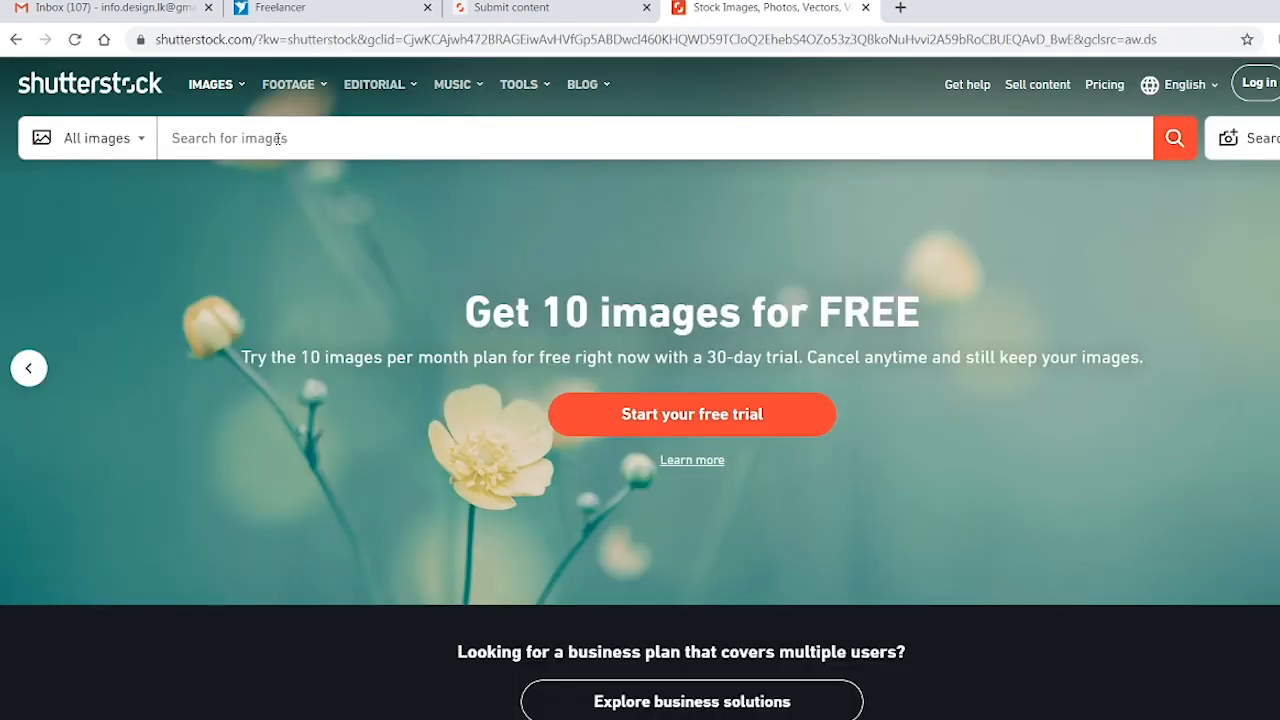
pyautogui.click(278, 139)
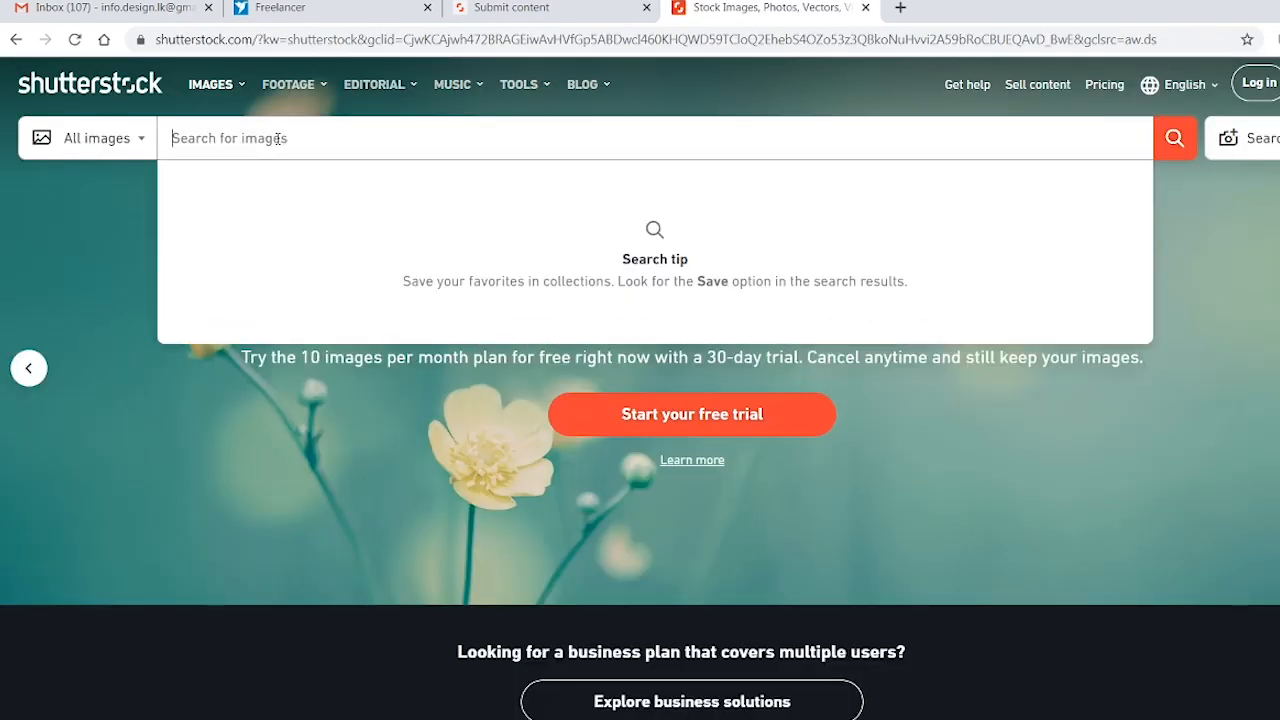
pyautogui.write('f')
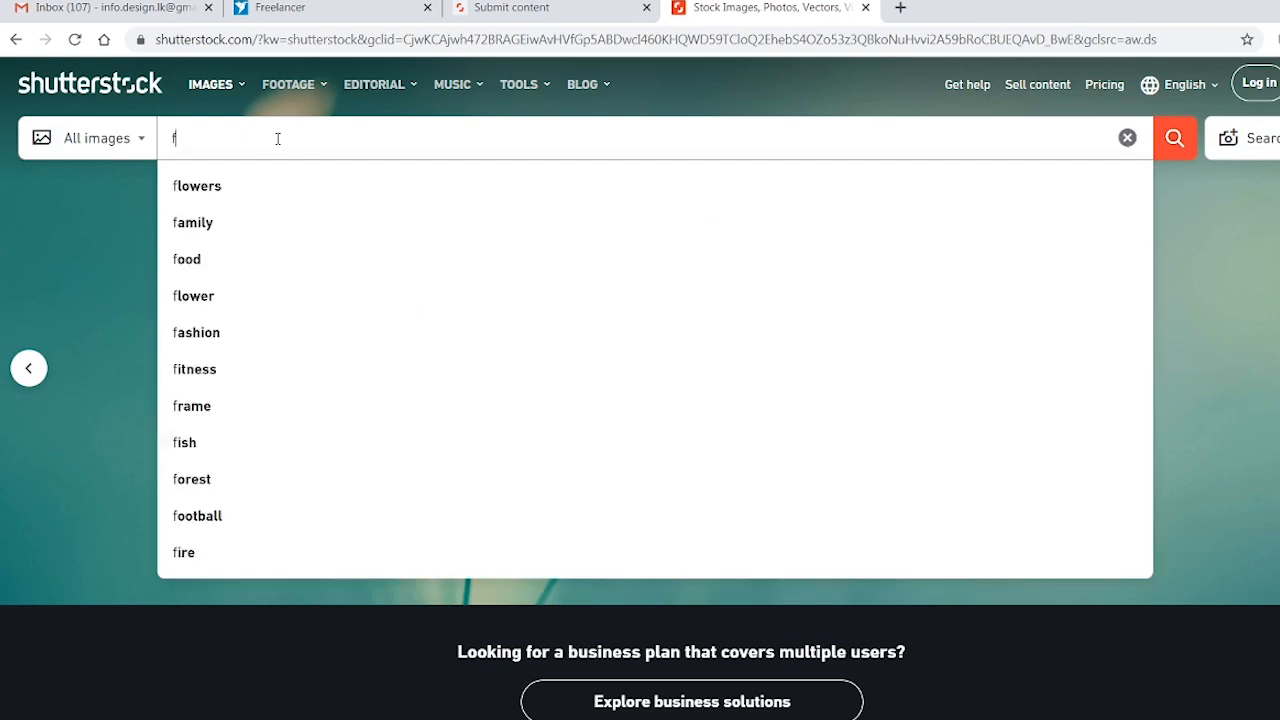
pyautogui.write('lyer')
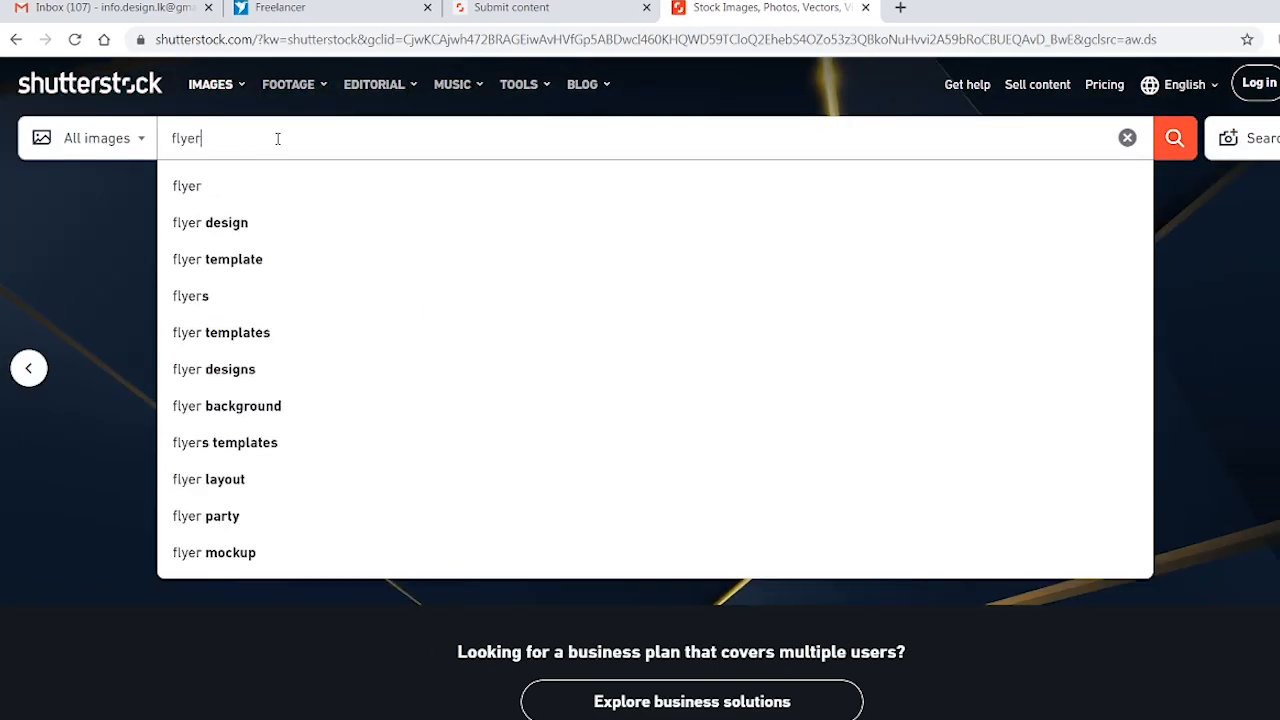
pyautogui.click(258, 224)
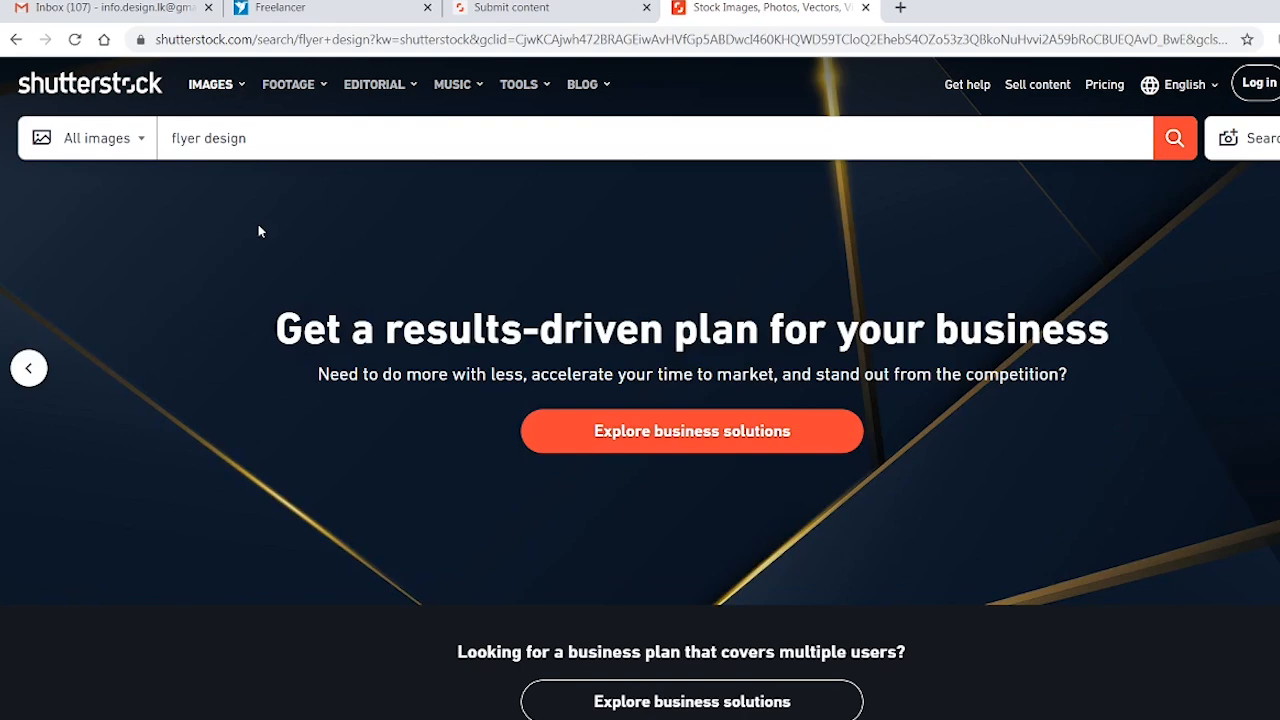
# - Browse the flyer design results and open the blue "Business abstract vector template" brochure to examine its title
pyautogui.scroll(-3, 773, 475)
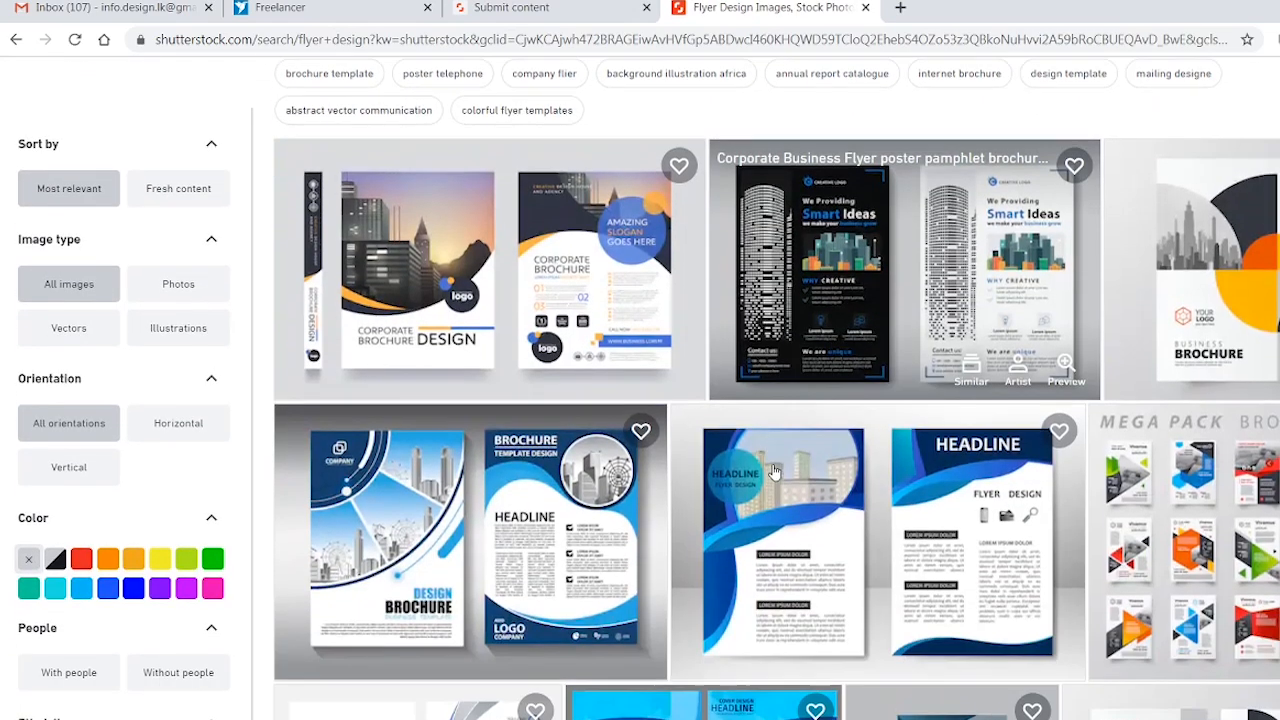
pyautogui.scroll(-1, 774, 476)
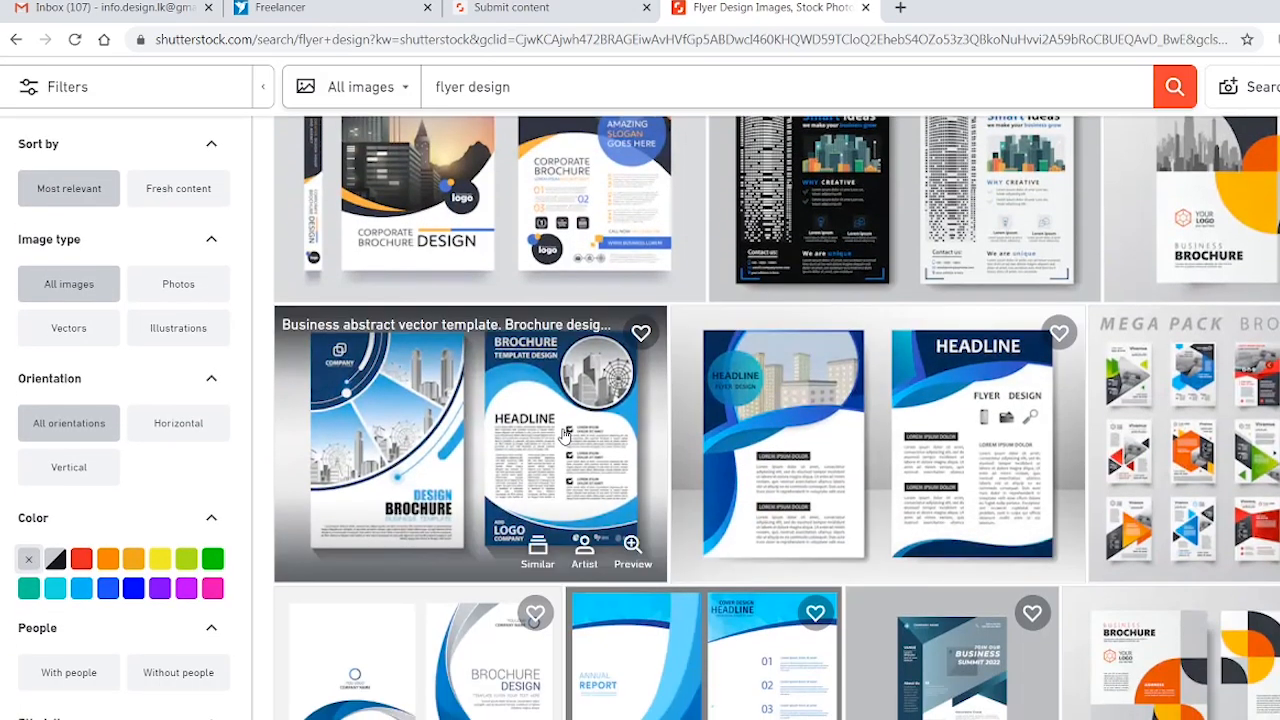
pyautogui.click(564, 435)
pyautogui.moveTo(400, 409); pyautogui.dragTo(247, 393)
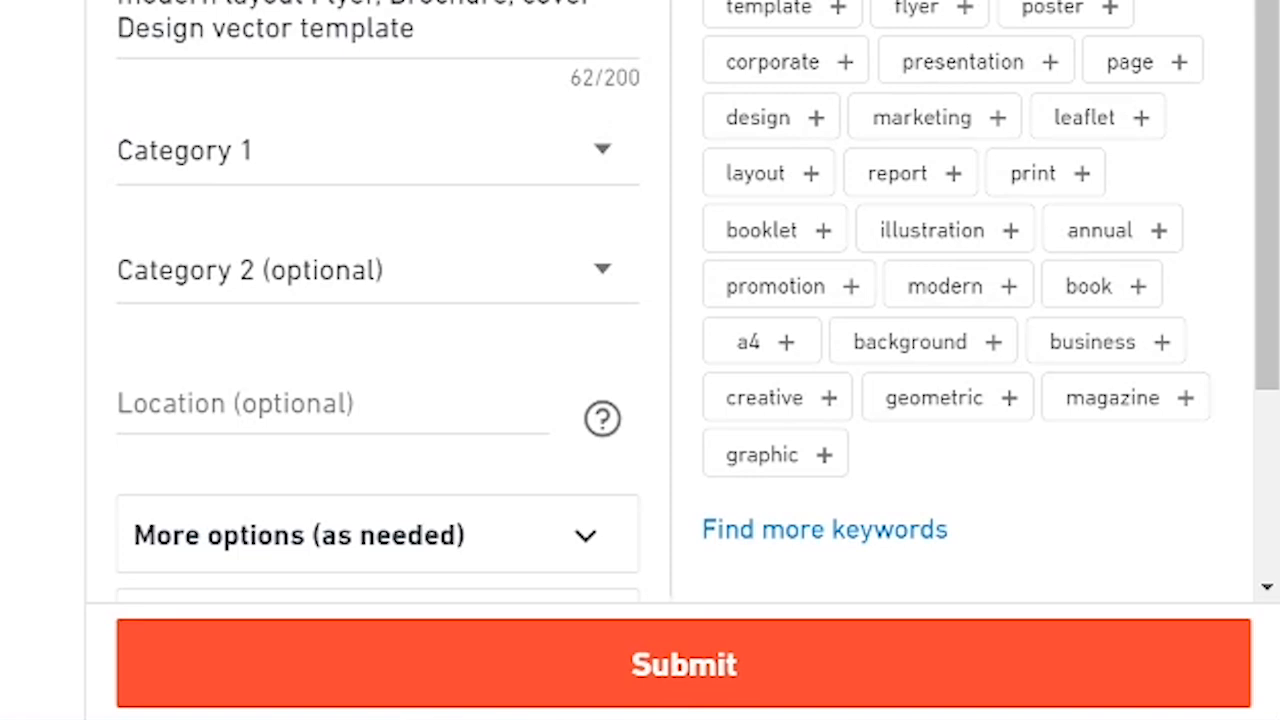
# - Set Category 1 of 28.eps to Backgrounds/Textures
pyautogui.click(612, 160)
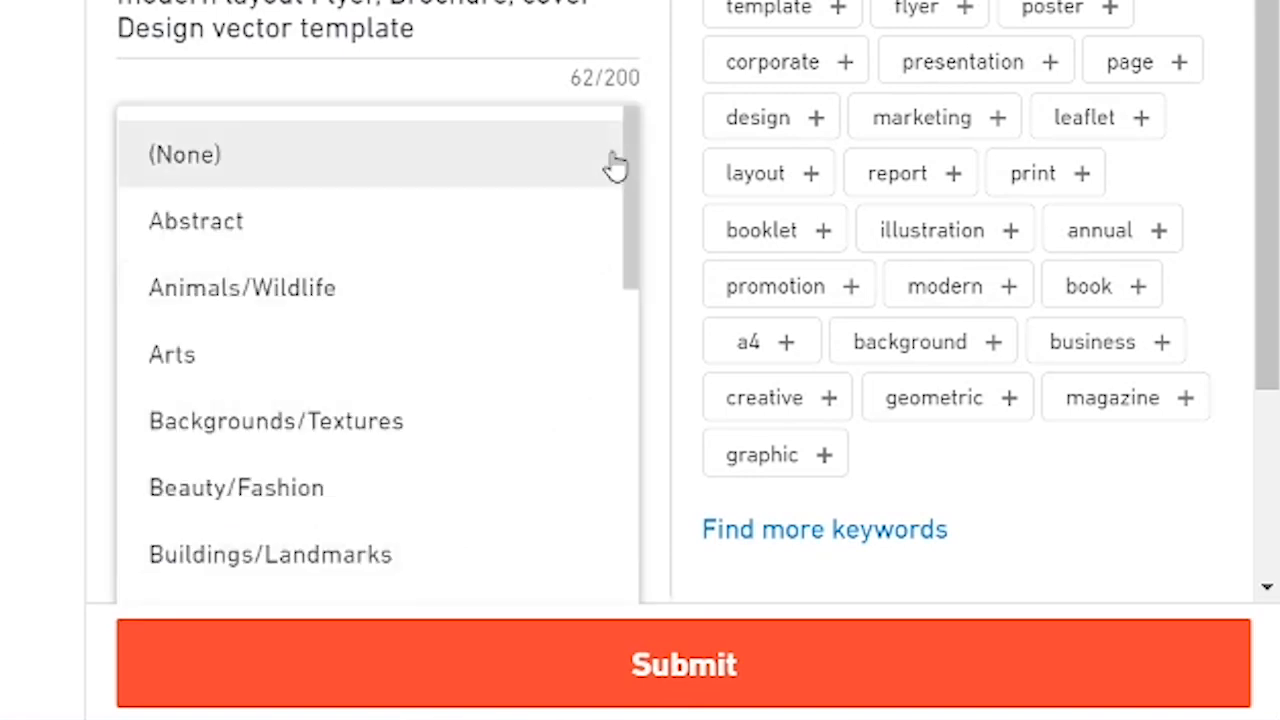
pyautogui.click(42, 190)
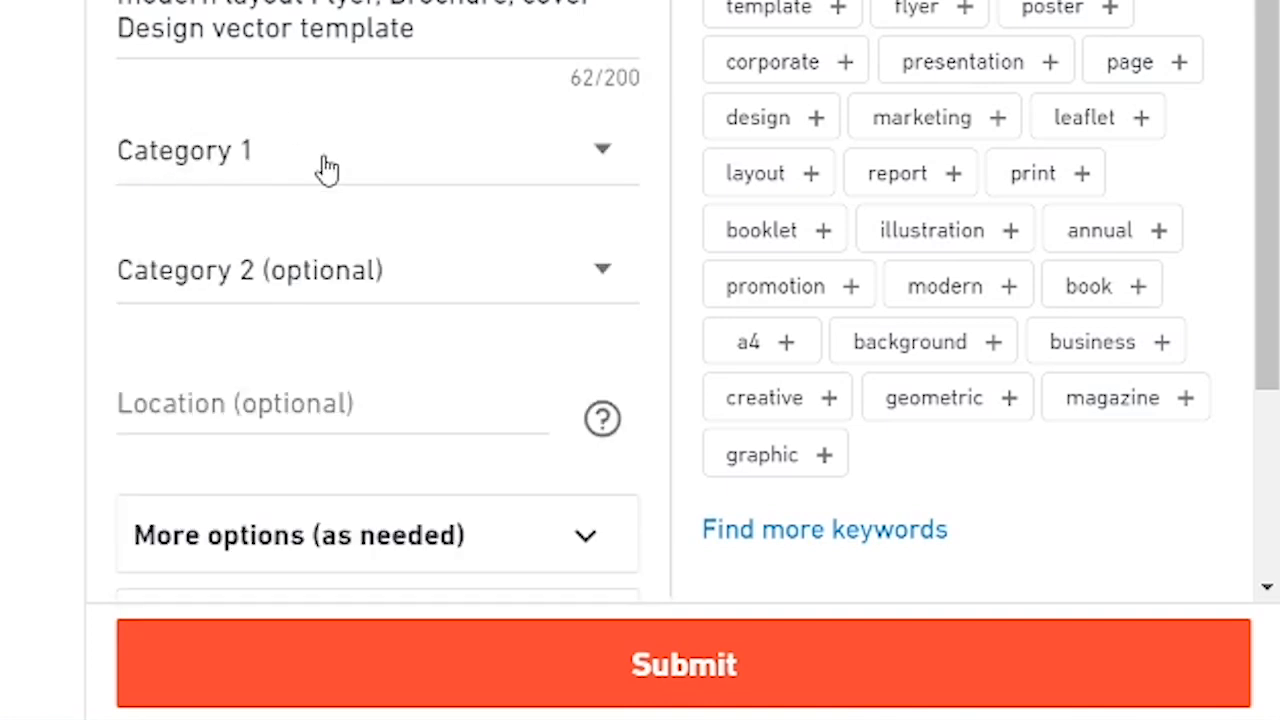
pyautogui.click(601, 152)
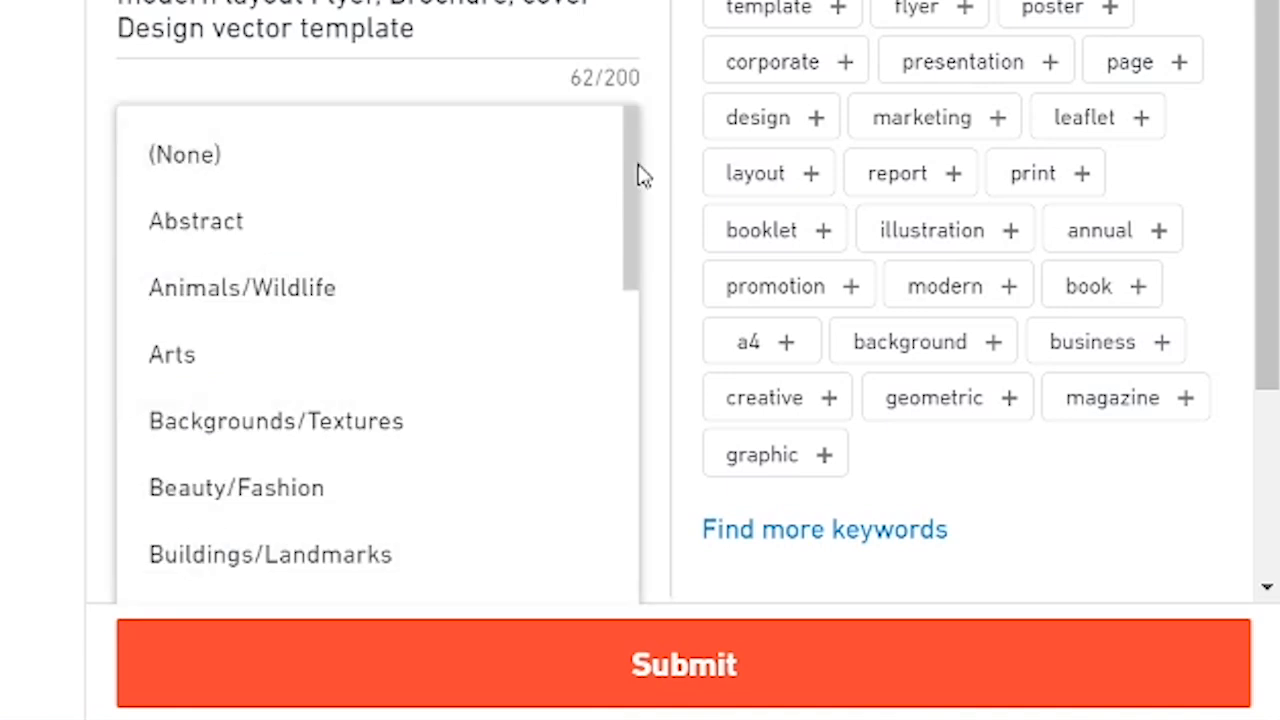
pyautogui.moveTo(640, 174)
pyautogui.mouseDown()
pyautogui.moveTo(626, 237)
pyautogui.moveTo(626, 188)
pyautogui.mouseUp()
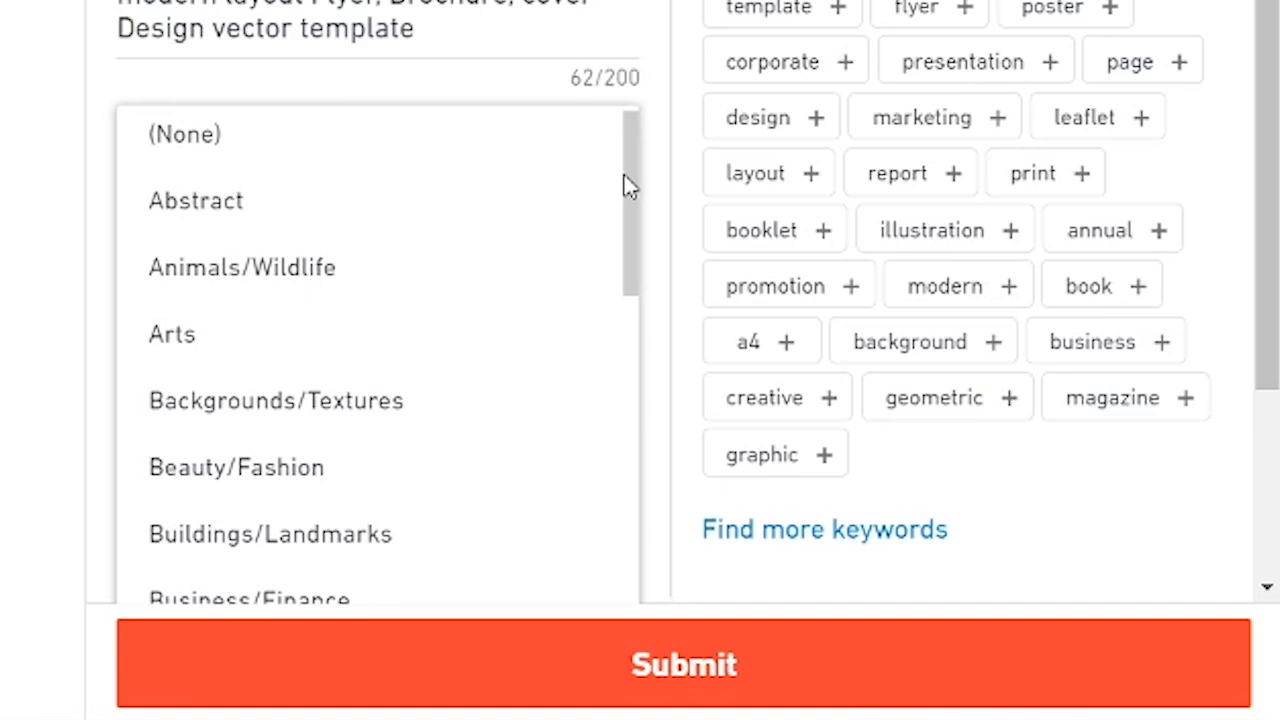
pyautogui.moveTo(626, 188); pyautogui.dragTo(633, 175)
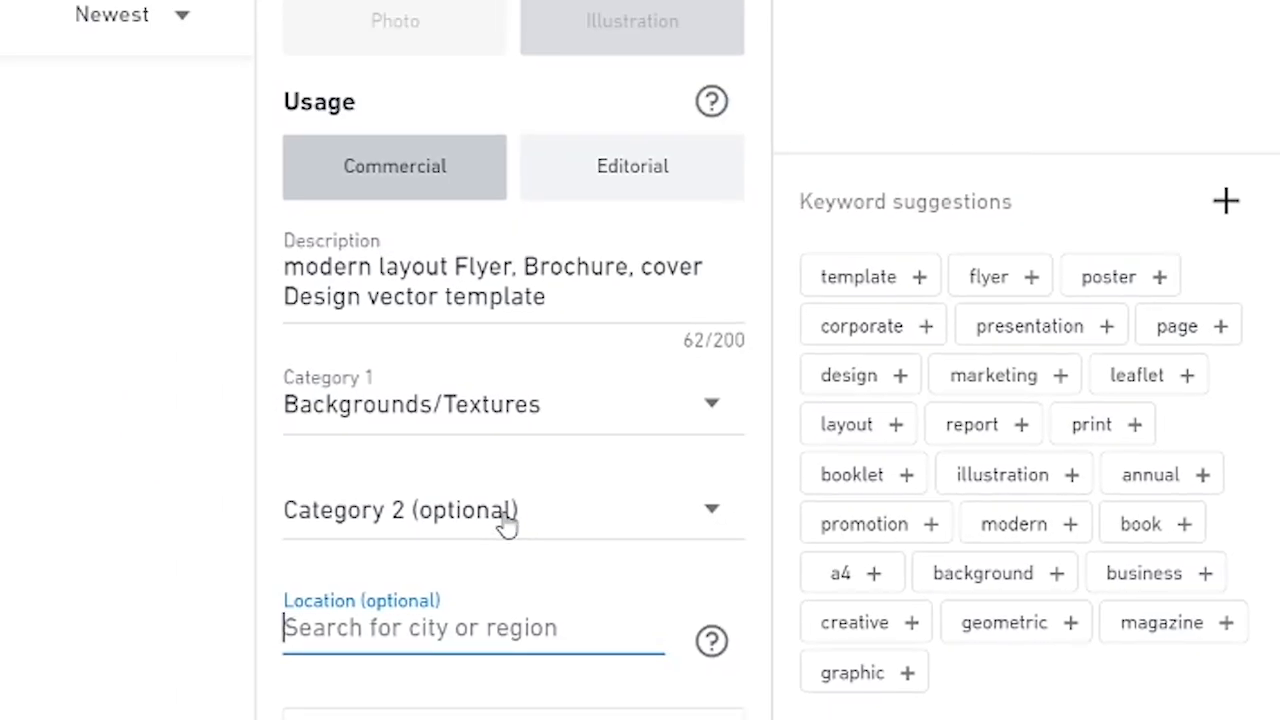
# - Set the optional Category 2 of 28.eps to Abstract and look through the other available categories
pyautogui.click(622, 521)
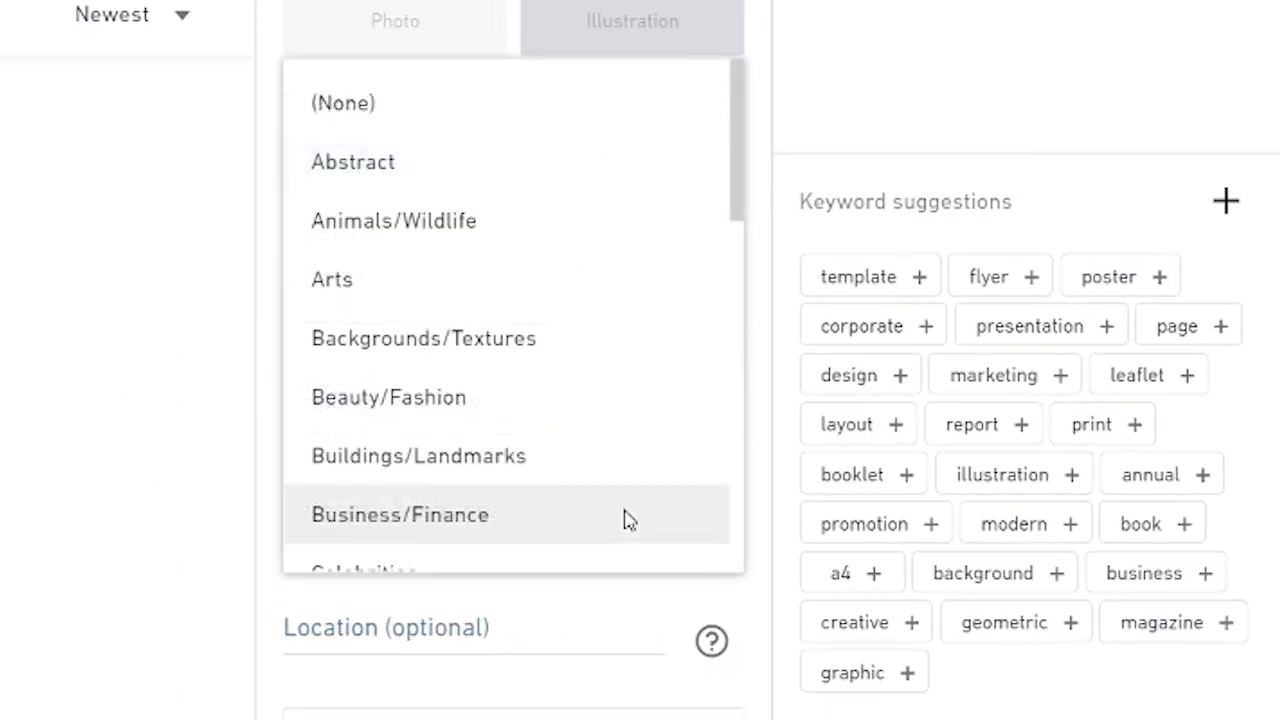
pyautogui.click(415, 176)
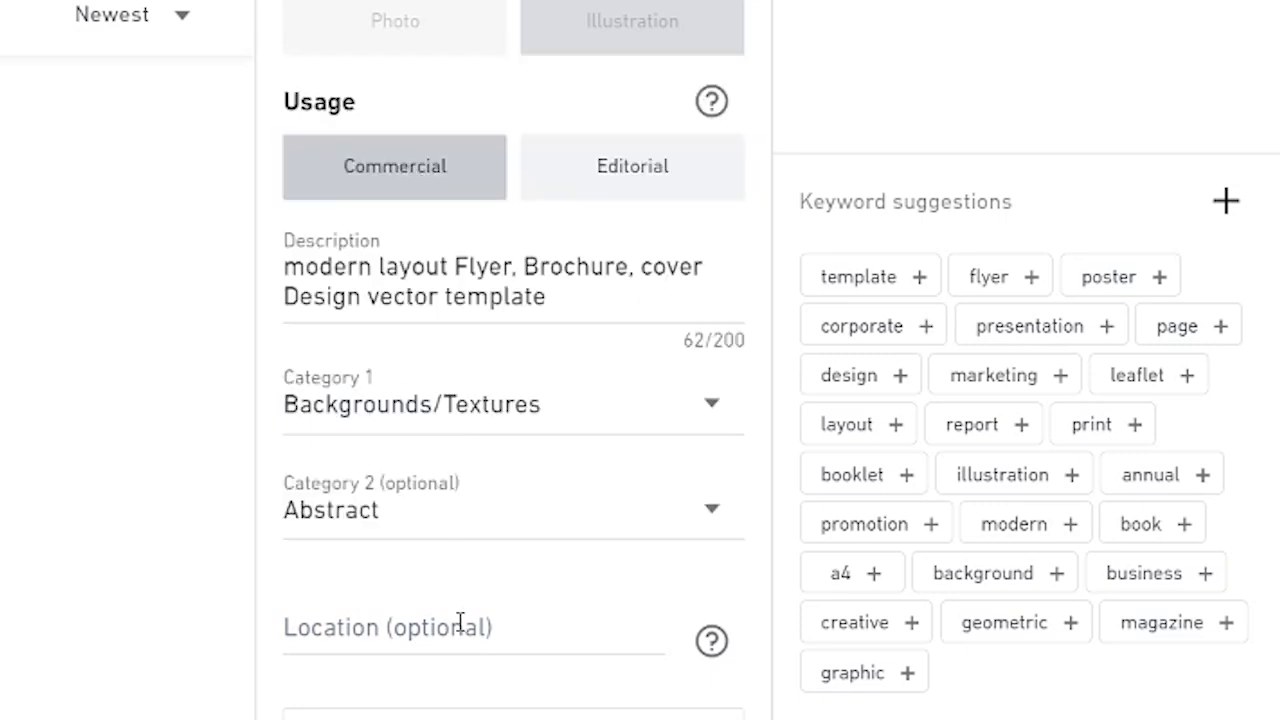
pyautogui.click(608, 530)
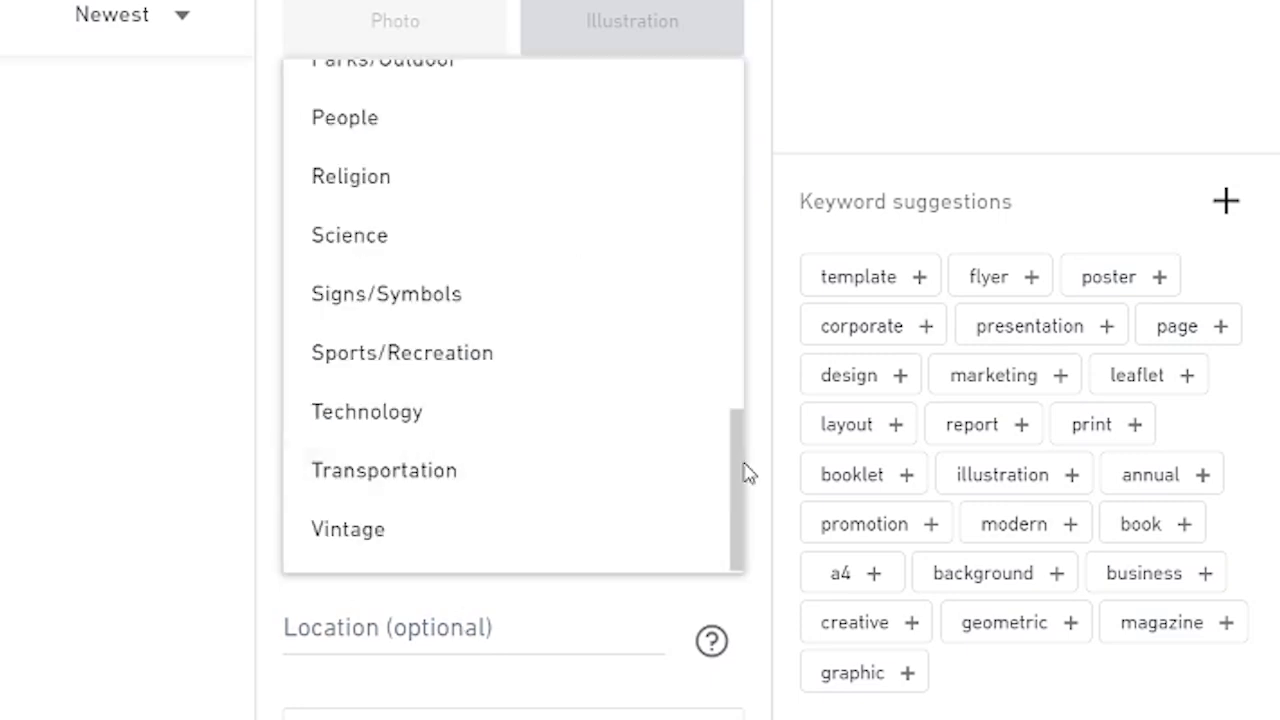
pyautogui.scroll(1, 737, 463)
pyautogui.moveTo(737, 463); pyautogui.dragTo(737, 175)
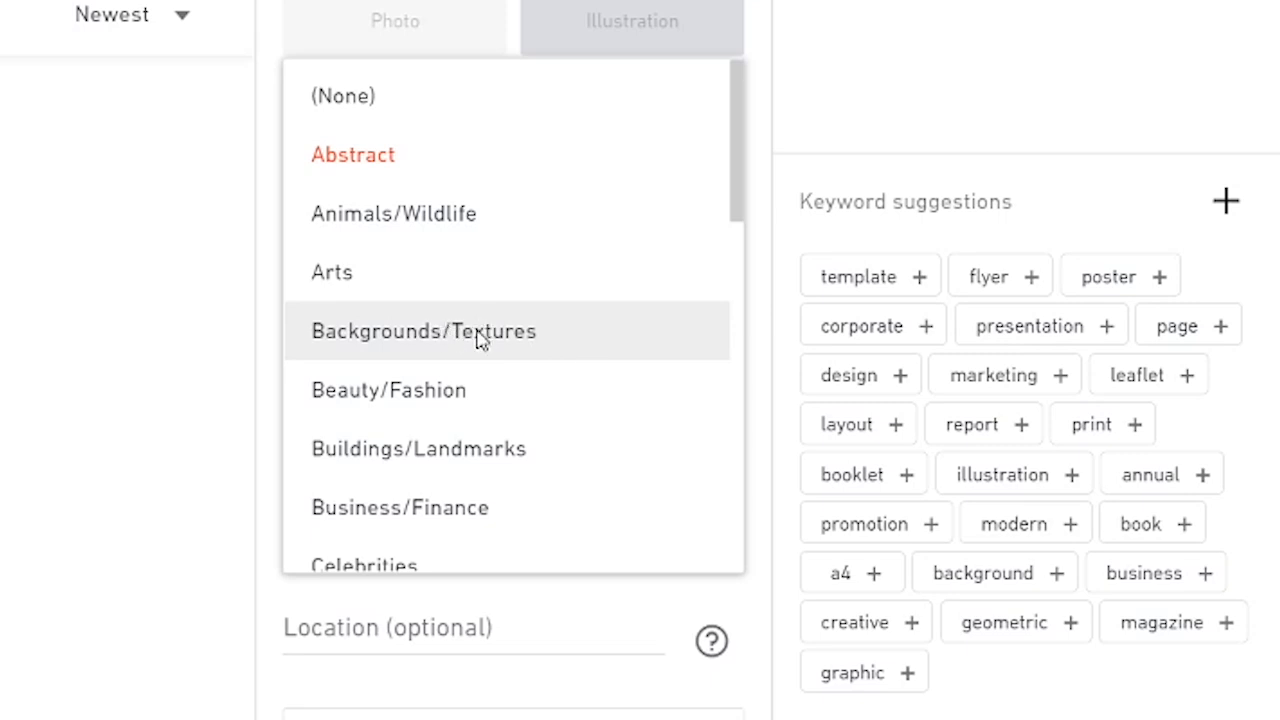
pyautogui.scroll(-5, 482, 340)
pyautogui.click(160, 390)
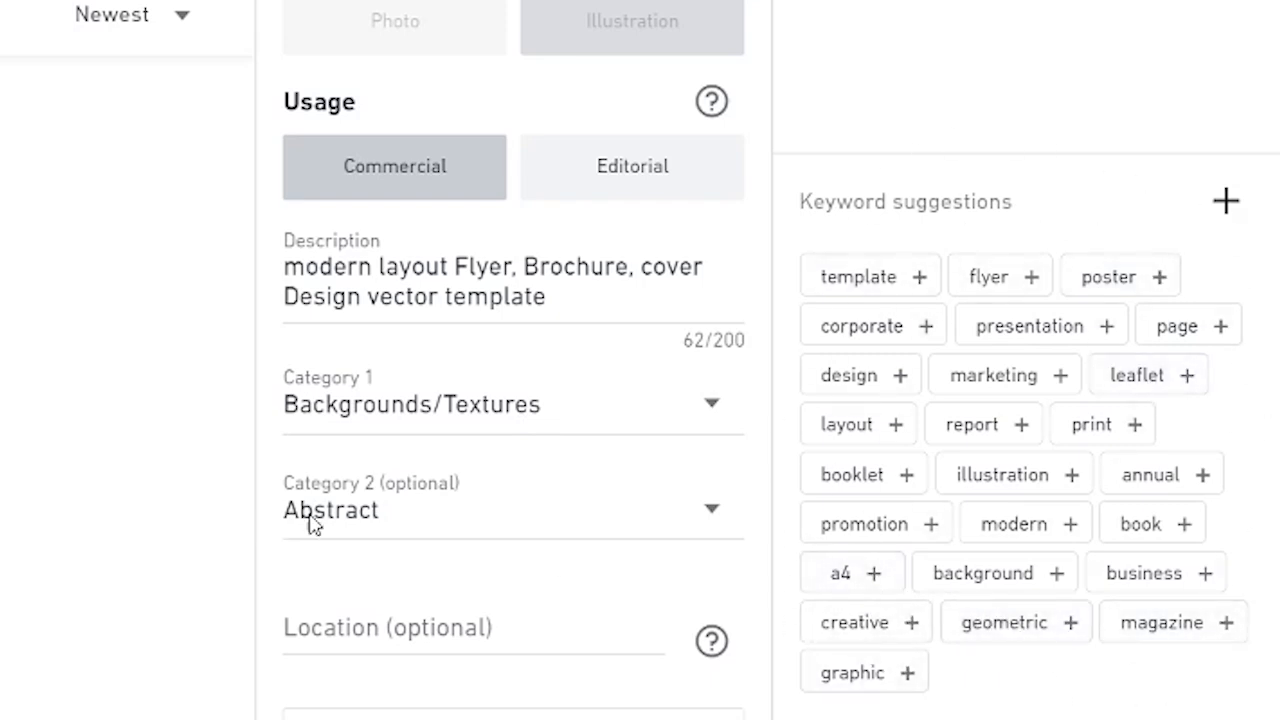
# - Expand the additional options for 28.eps, set Notes for reviewer to Case number and review the other note types
pyautogui.scroll(-3, 486, 409)
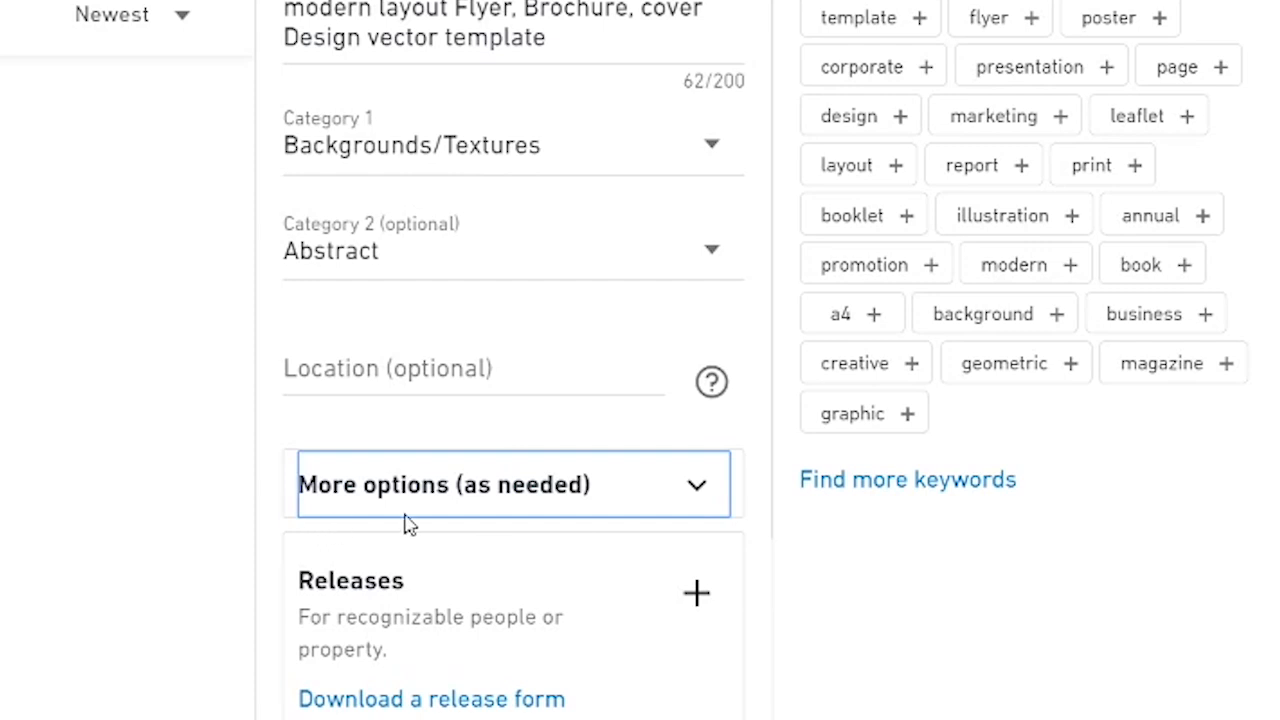
pyautogui.click(695, 490)
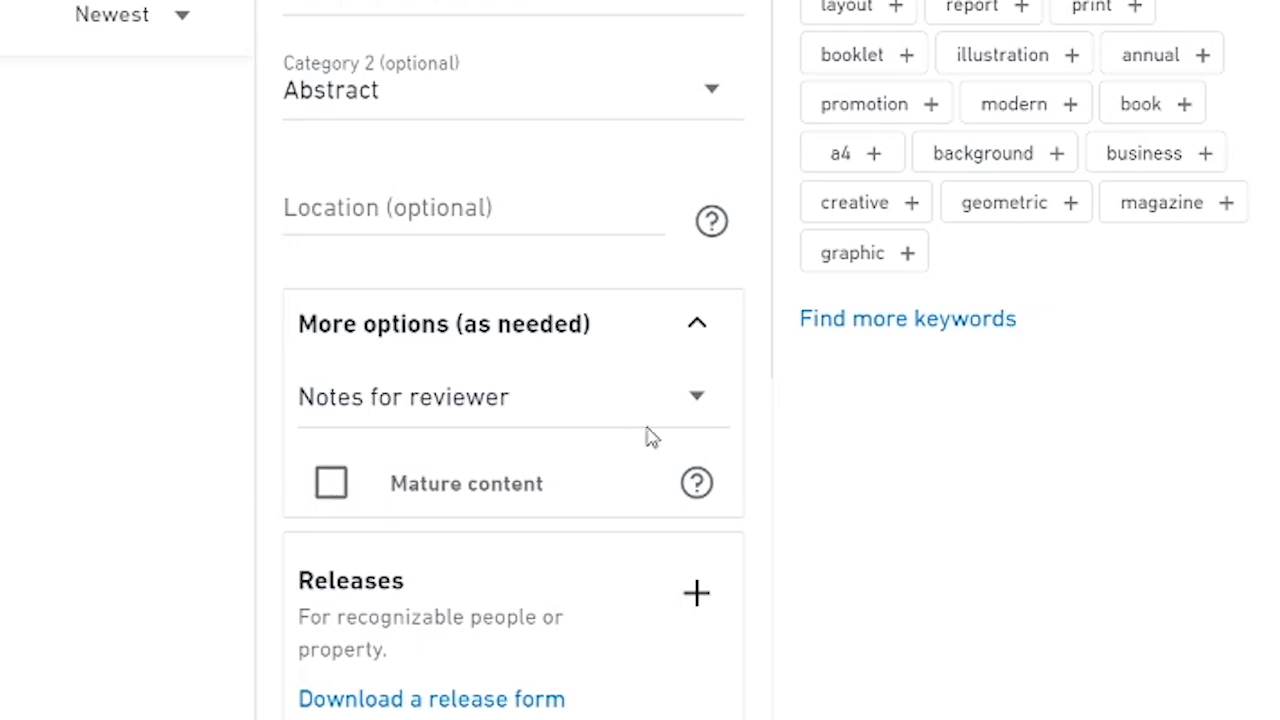
pyautogui.click(700, 400)
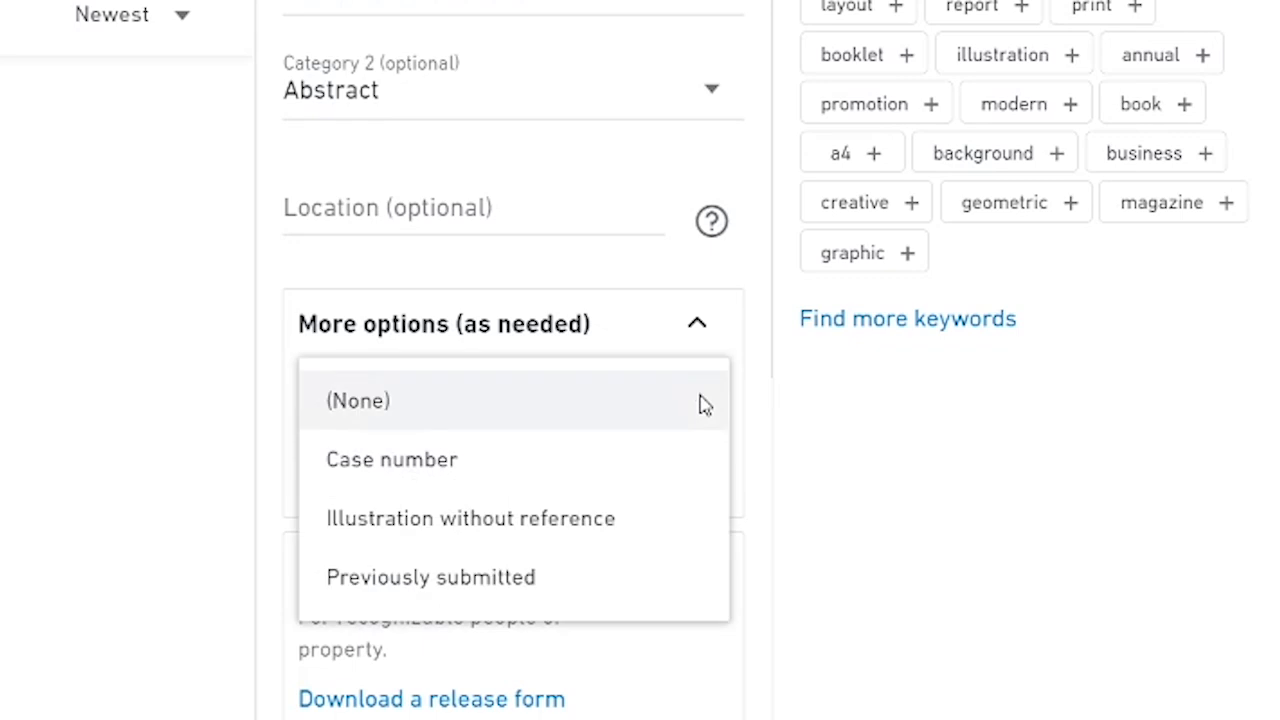
pyautogui.click(536, 467)
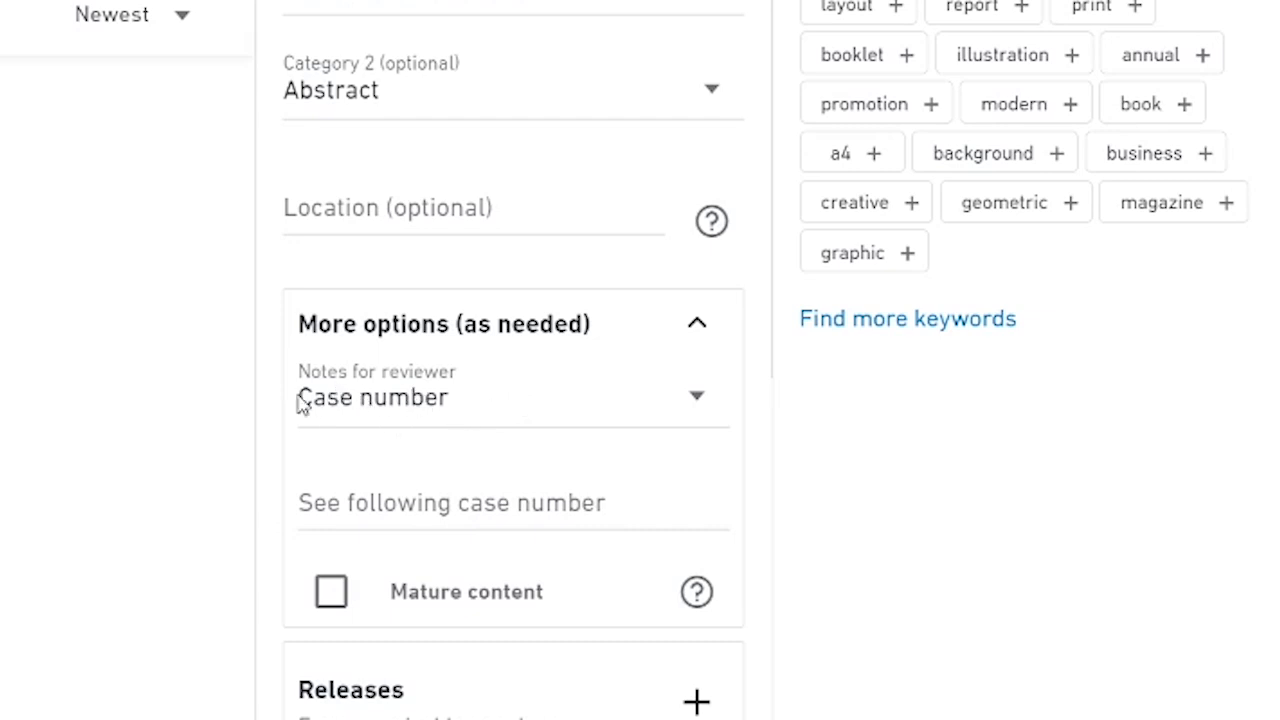
pyautogui.click(692, 400)
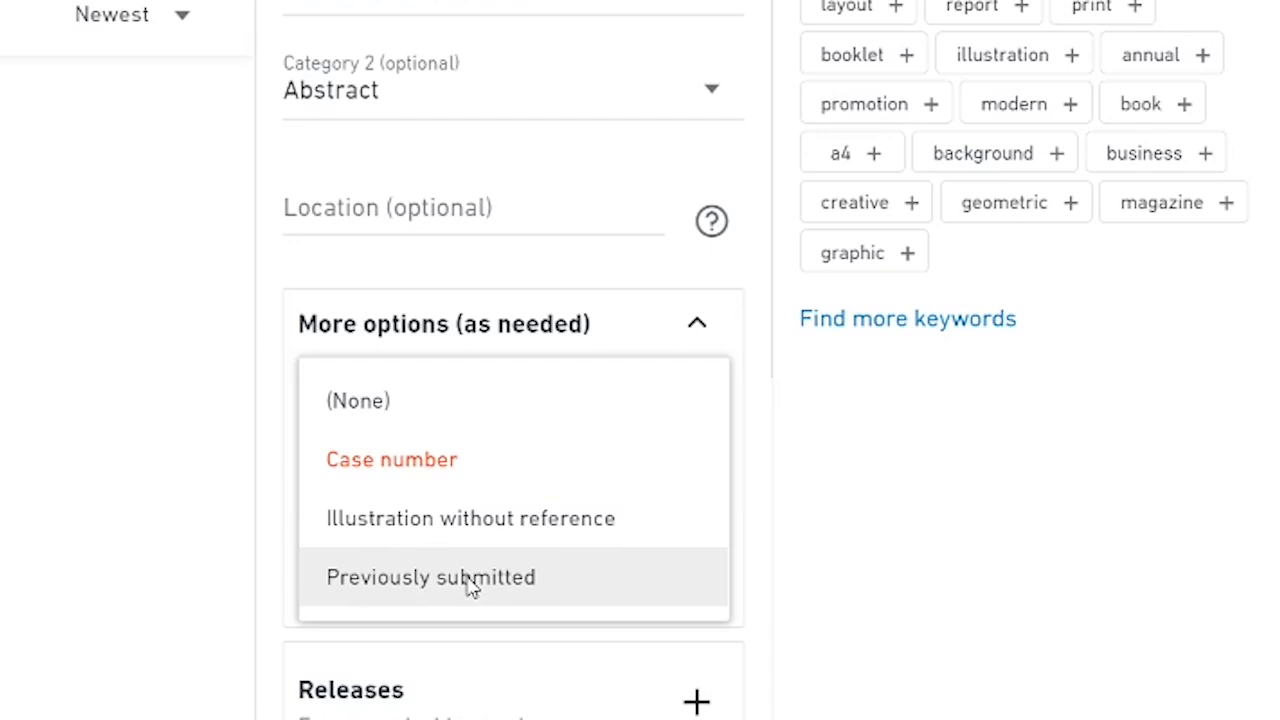
pyautogui.click(145, 418)
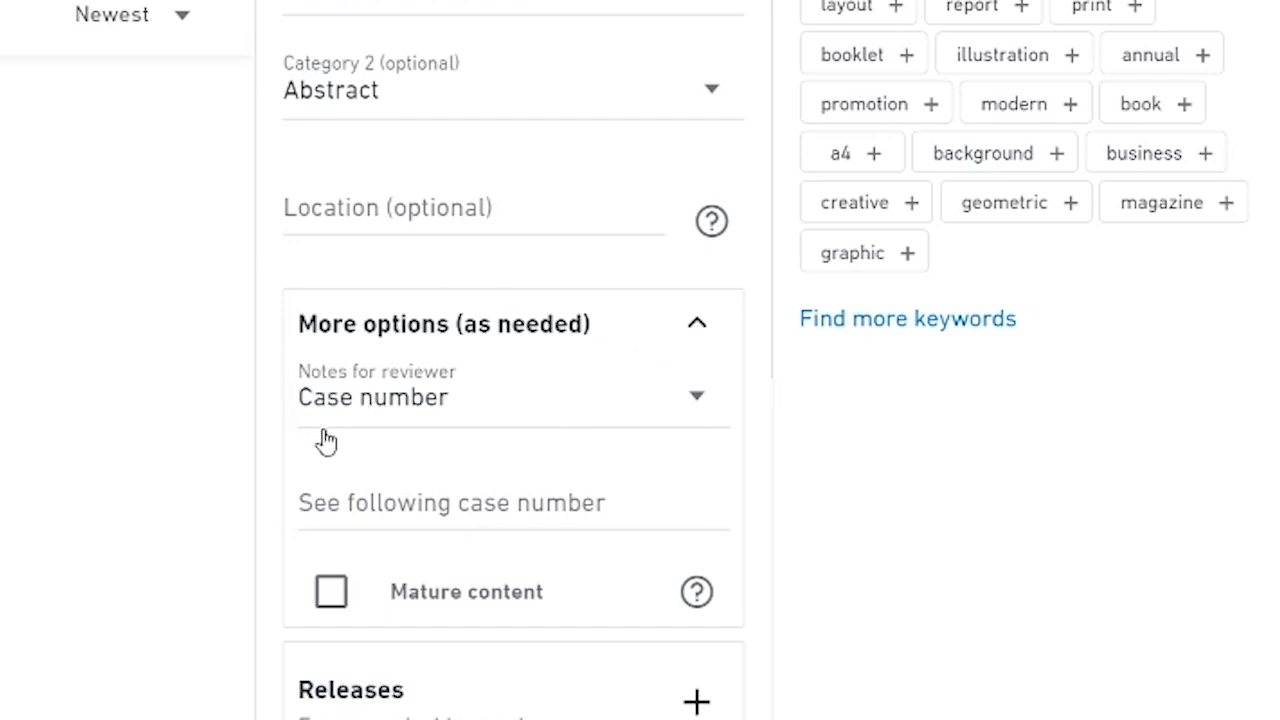
# - Open the release form downloads from the Releases section and examine the model, minor and property release forms
pyautogui.scroll(-1, 812, 690)
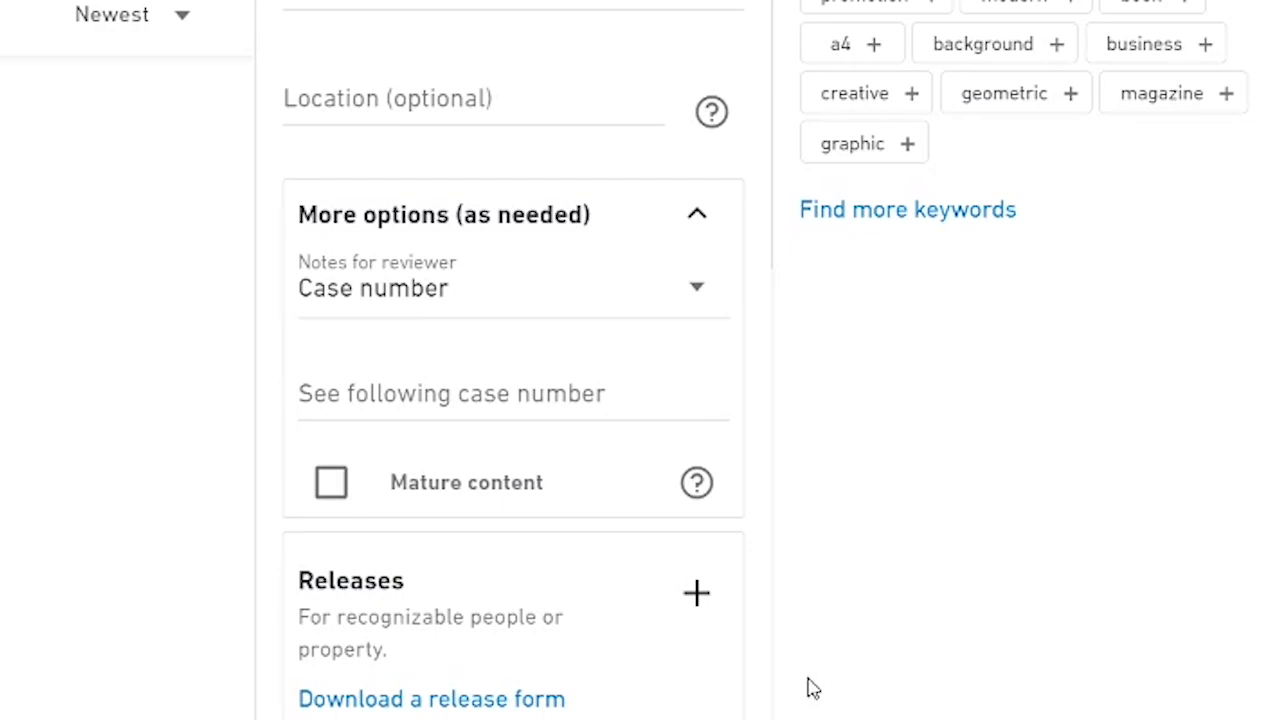
pyautogui.scroll(-2, 271, 586)
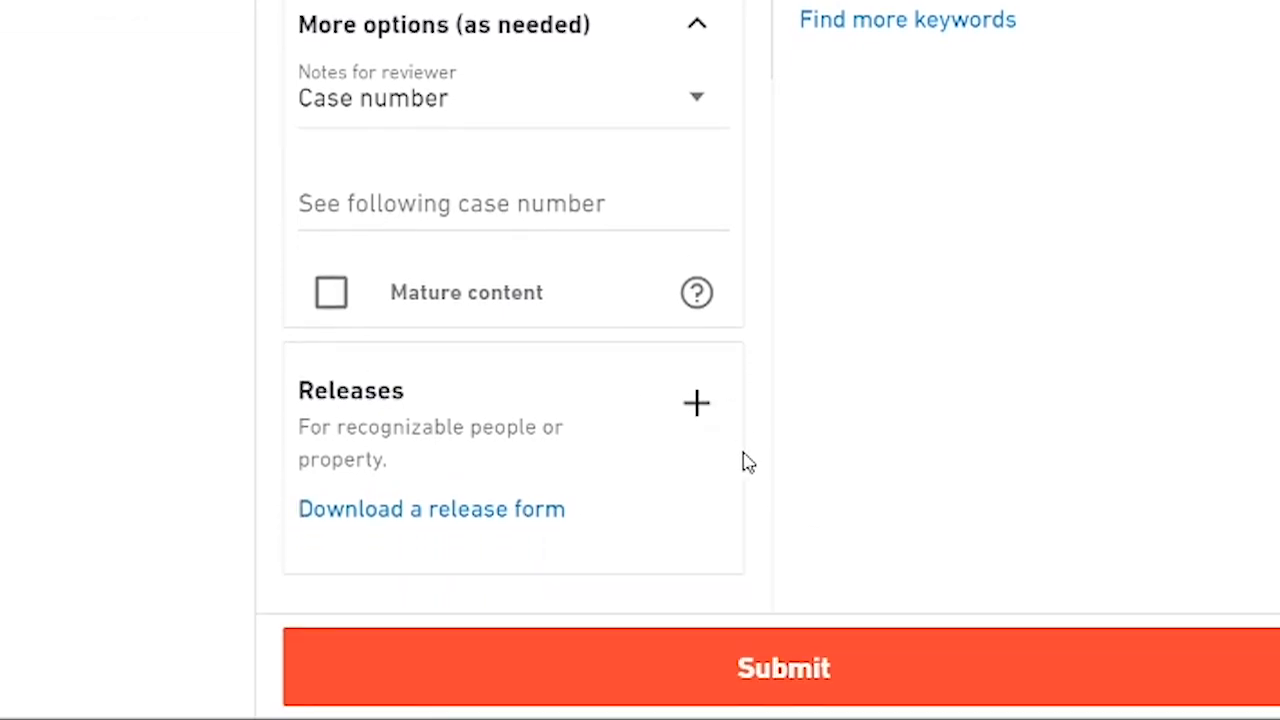
pyautogui.click(488, 510)
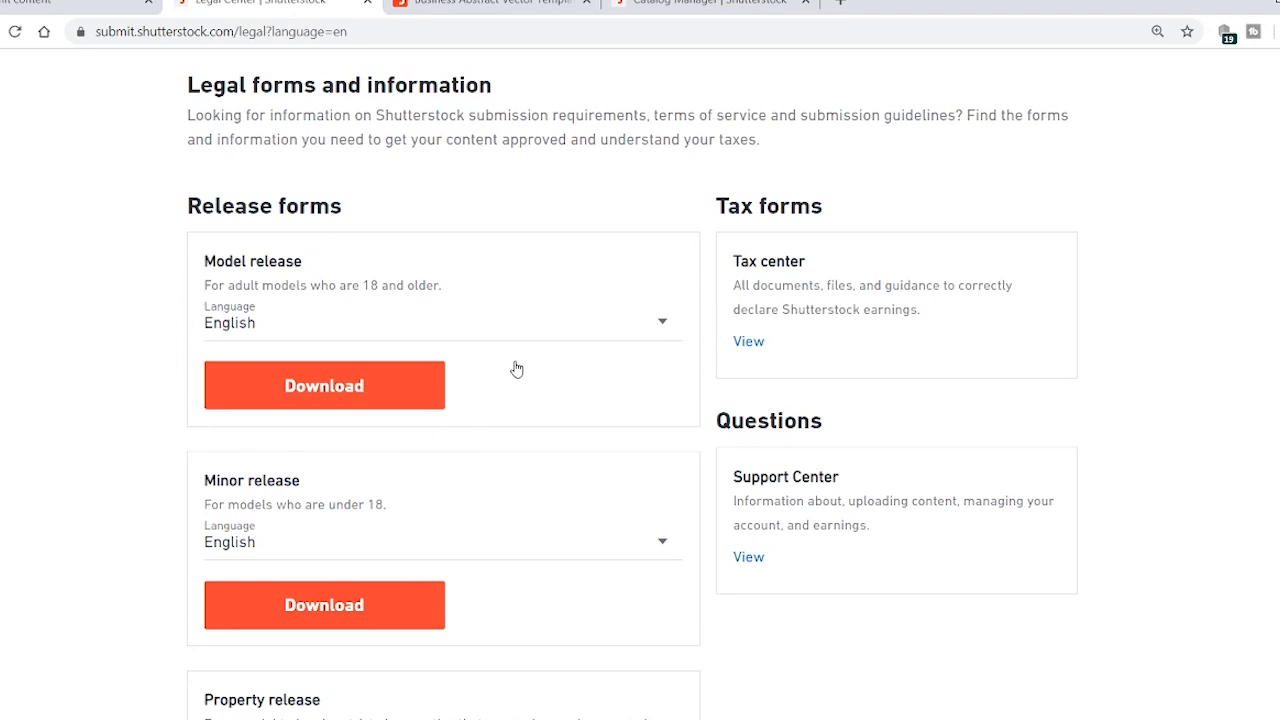
pyautogui.scroll(-2, 516, 366)
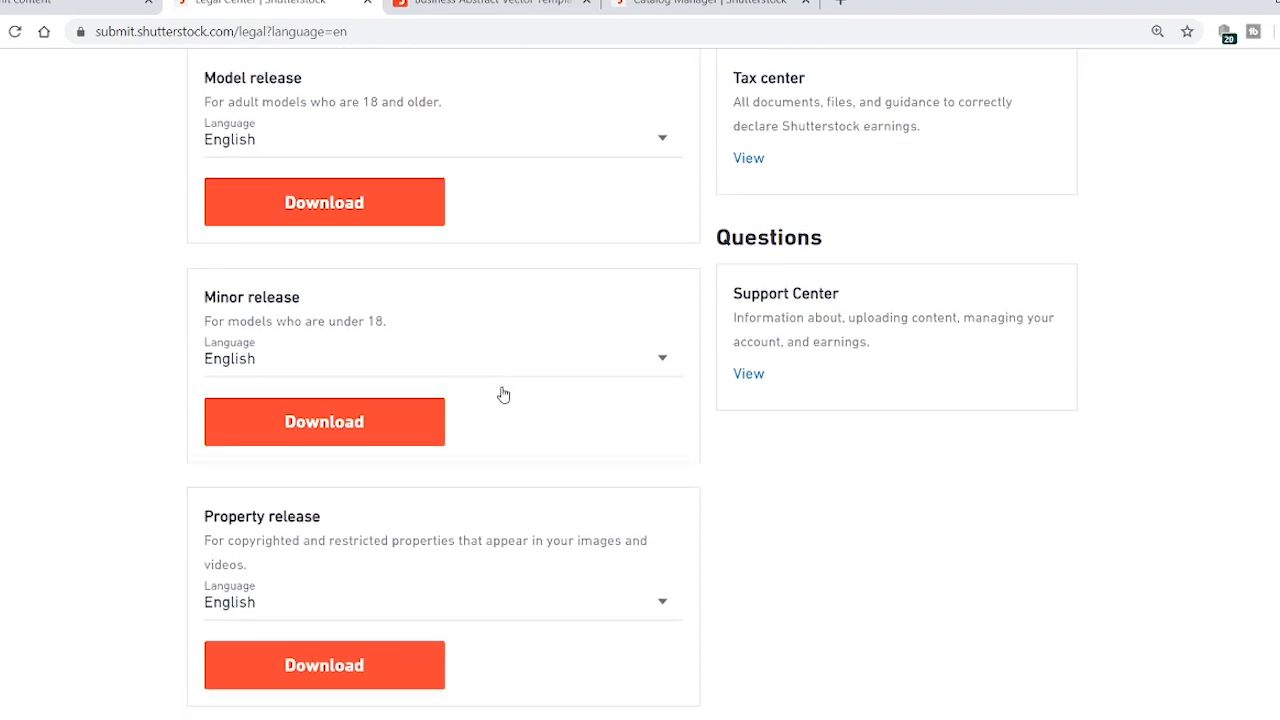
pyautogui.scroll(-1, 205, 469)
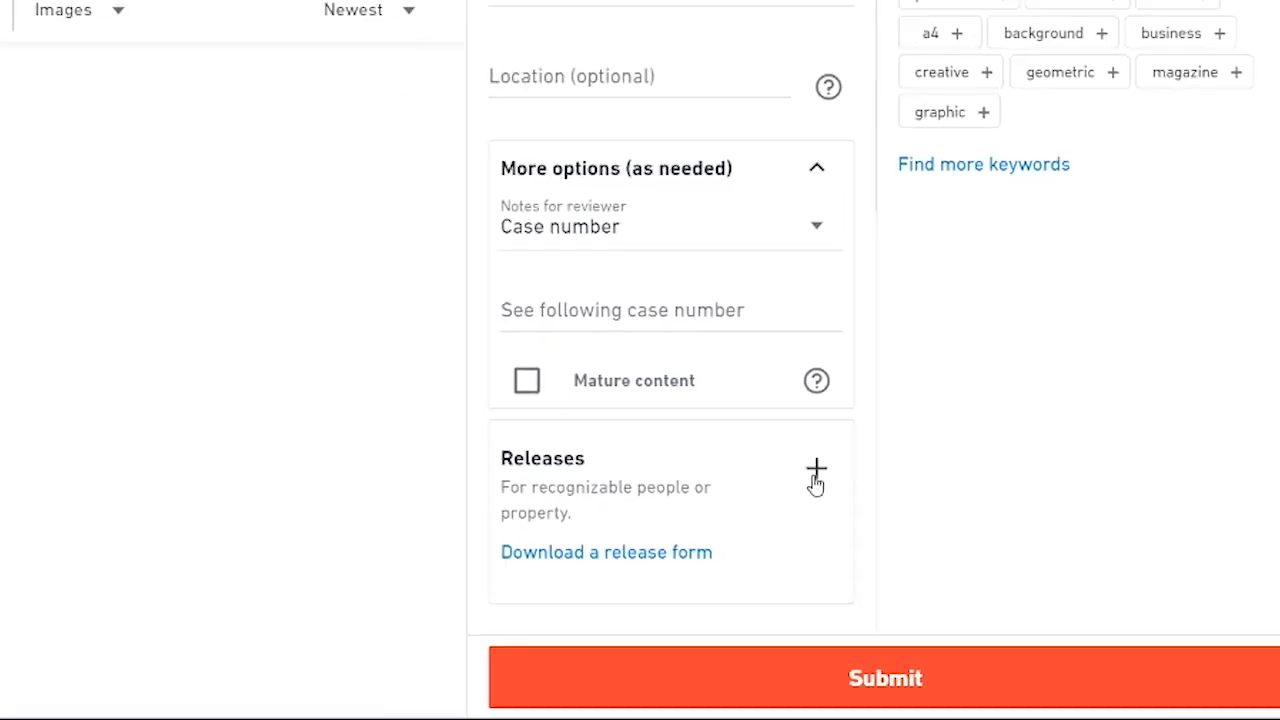
# - Attach the property releases Image 4 and Image 5 to 28.eps
pyautogui.click(697, 403)
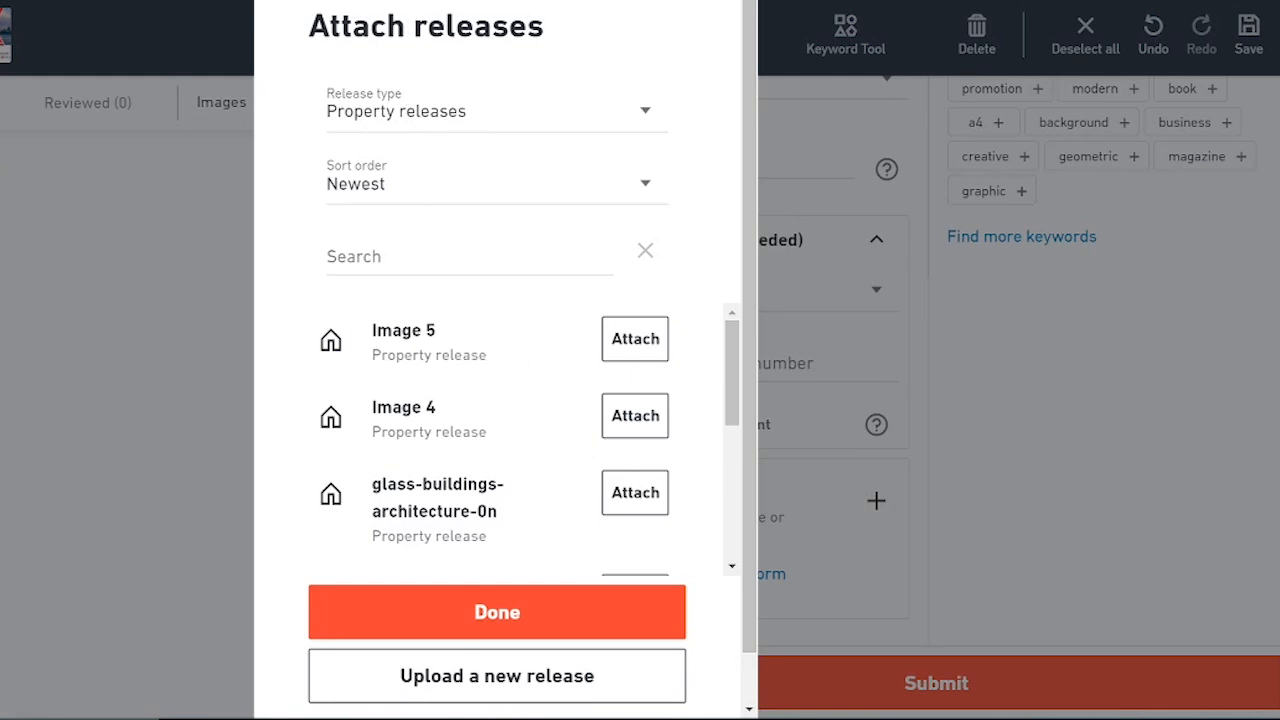
pyautogui.click(437, 118)
pyautogui.click(430, 199)
pyautogui.scroll(-1, 445, 372)
pyautogui.scroll(-5, 445, 372)
pyautogui.scroll(5, 450, 373)
pyautogui.click(628, 425)
pyautogui.click(638, 338)
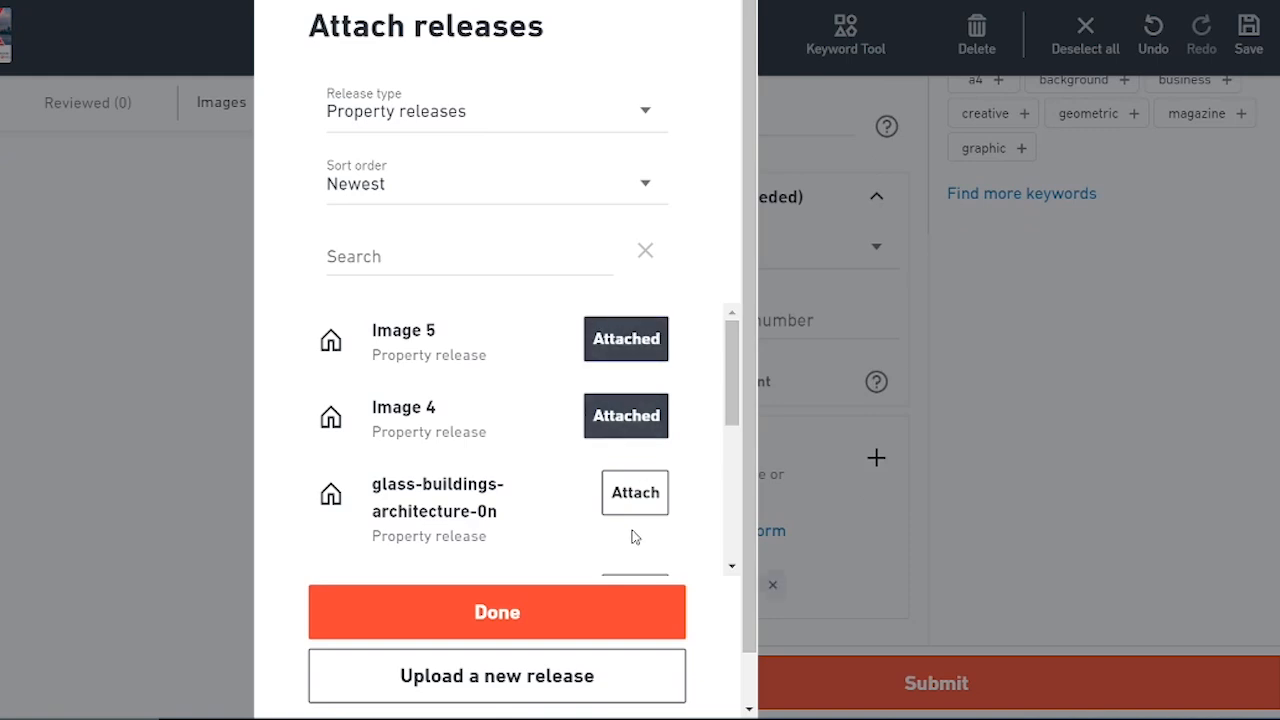
pyautogui.scroll(-3, 634, 534)
pyautogui.click(476, 622)
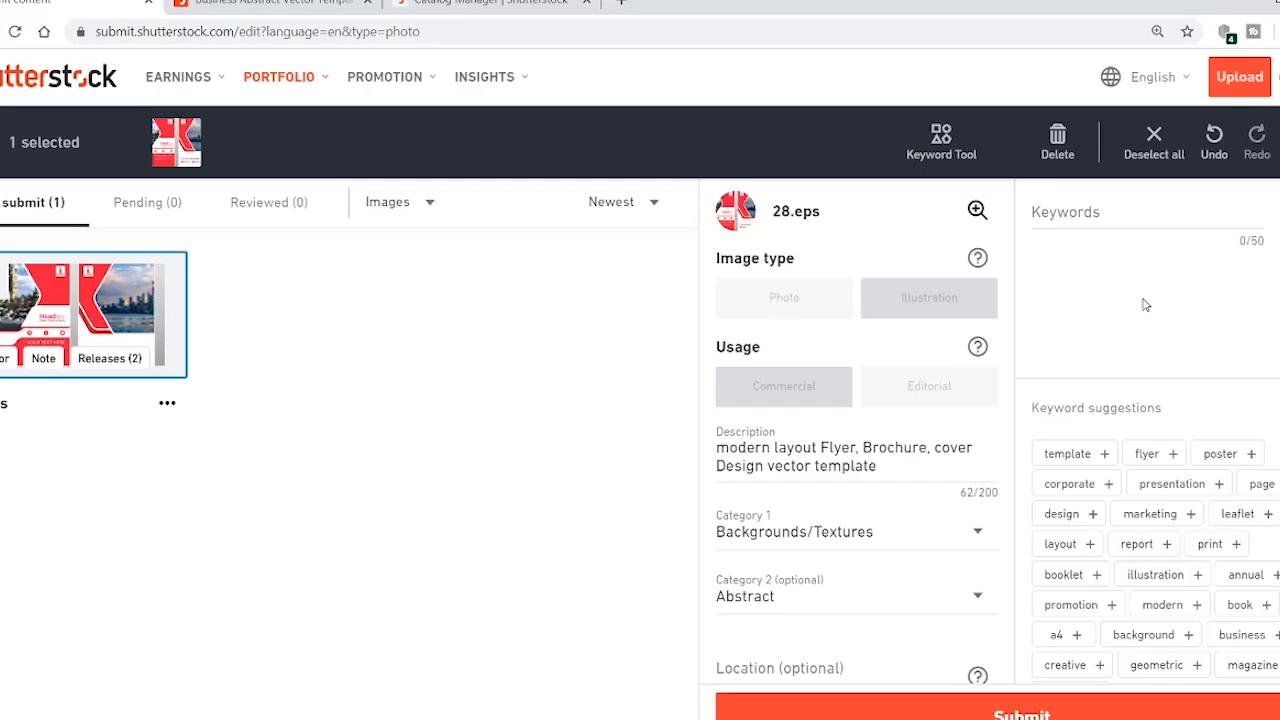
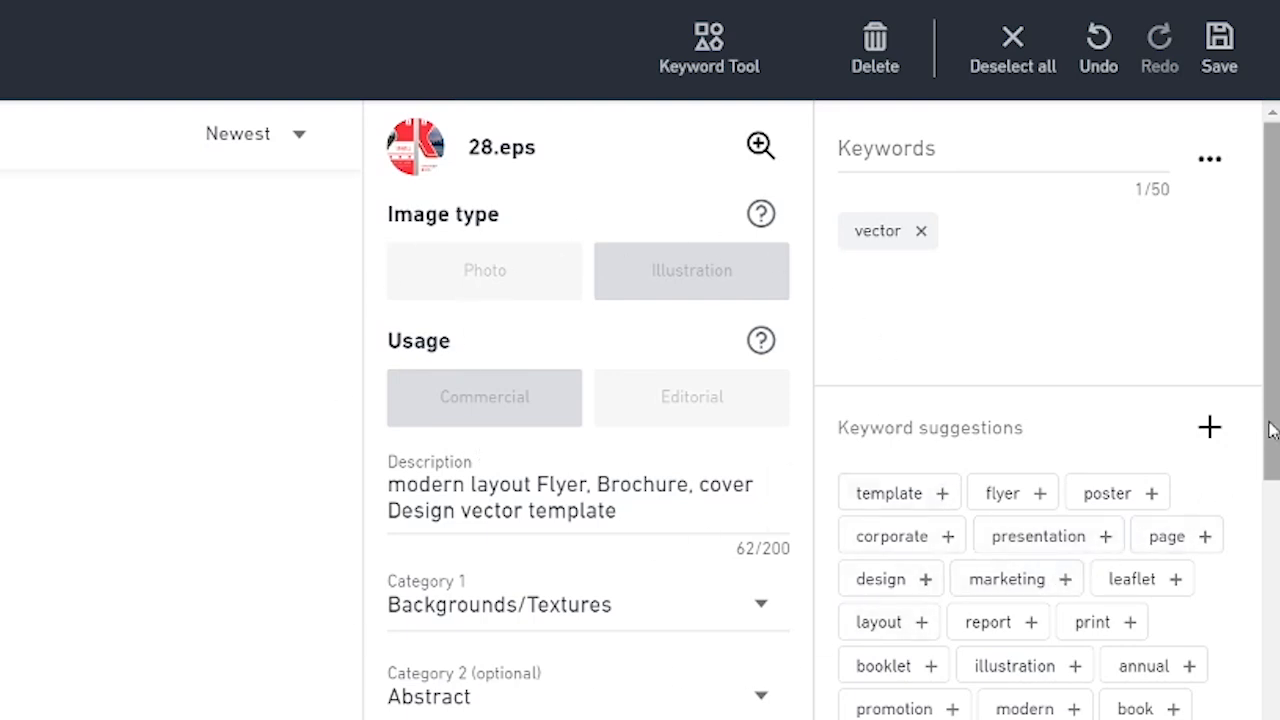
# - Add all keyword suggestions to 28.eps and review the title and related keywords of the similar brochure template on Shutterstock
pyautogui.moveTo(1276, 415); pyautogui.dragTo(1276, 523)
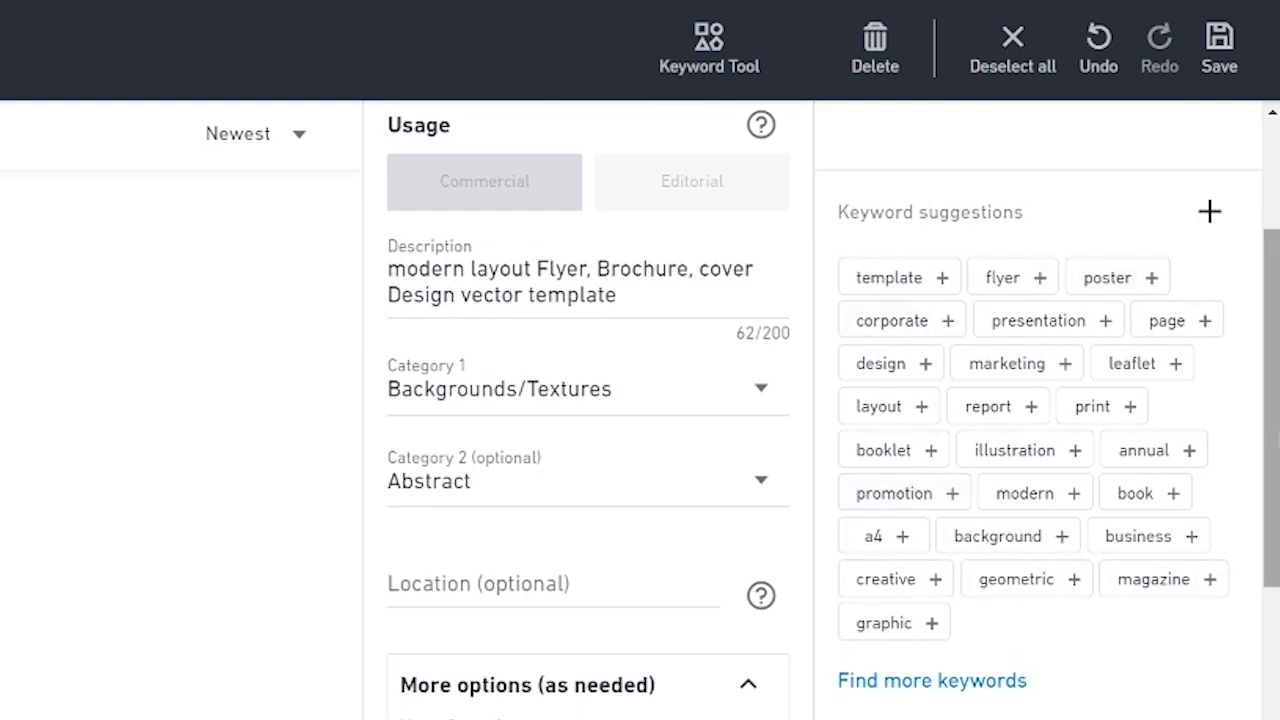
pyautogui.moveTo(1276, 442); pyautogui.dragTo(1271, 291)
pyautogui.click(1209, 295)
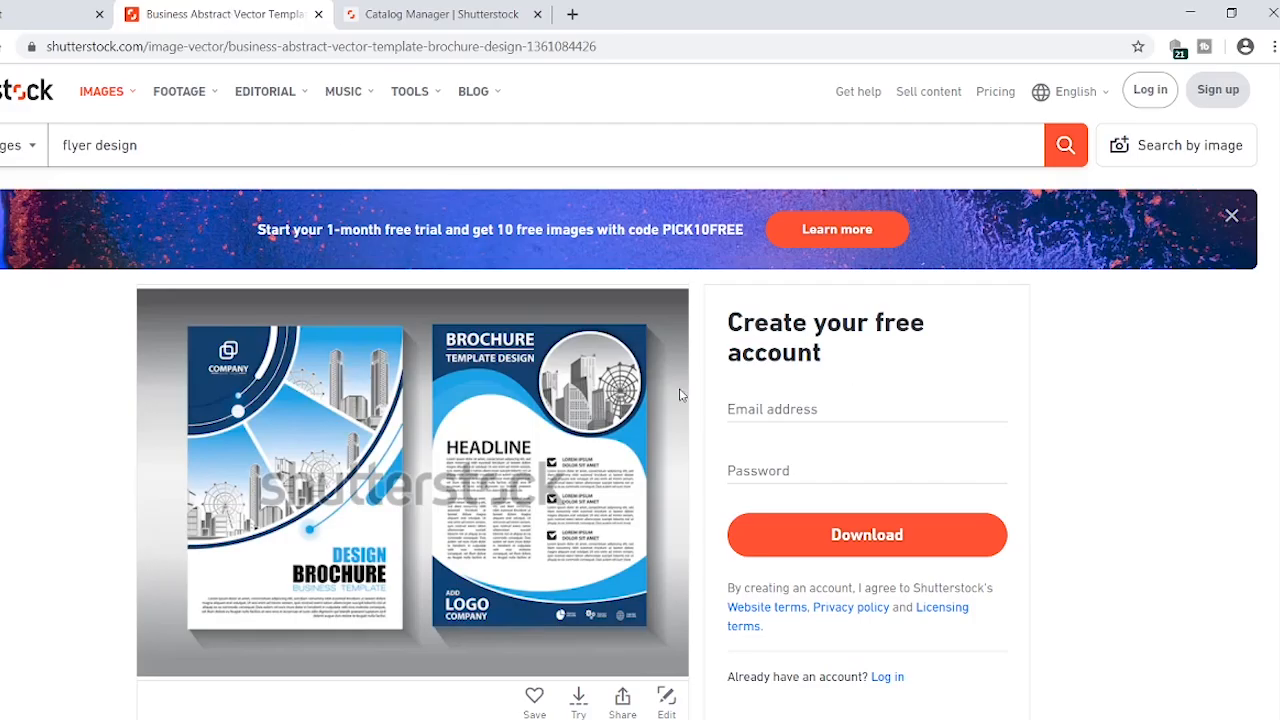
pyautogui.scroll(-3, 660, 423)
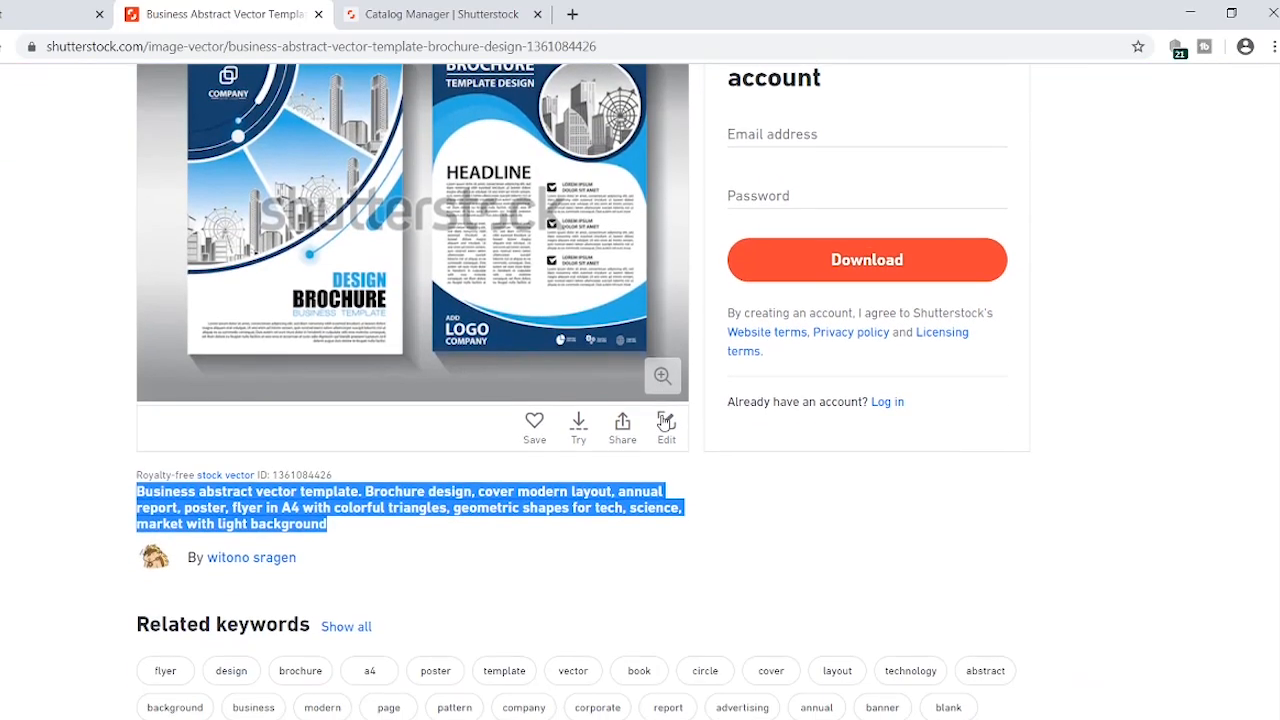
pyautogui.scroll(-3, 665, 423)
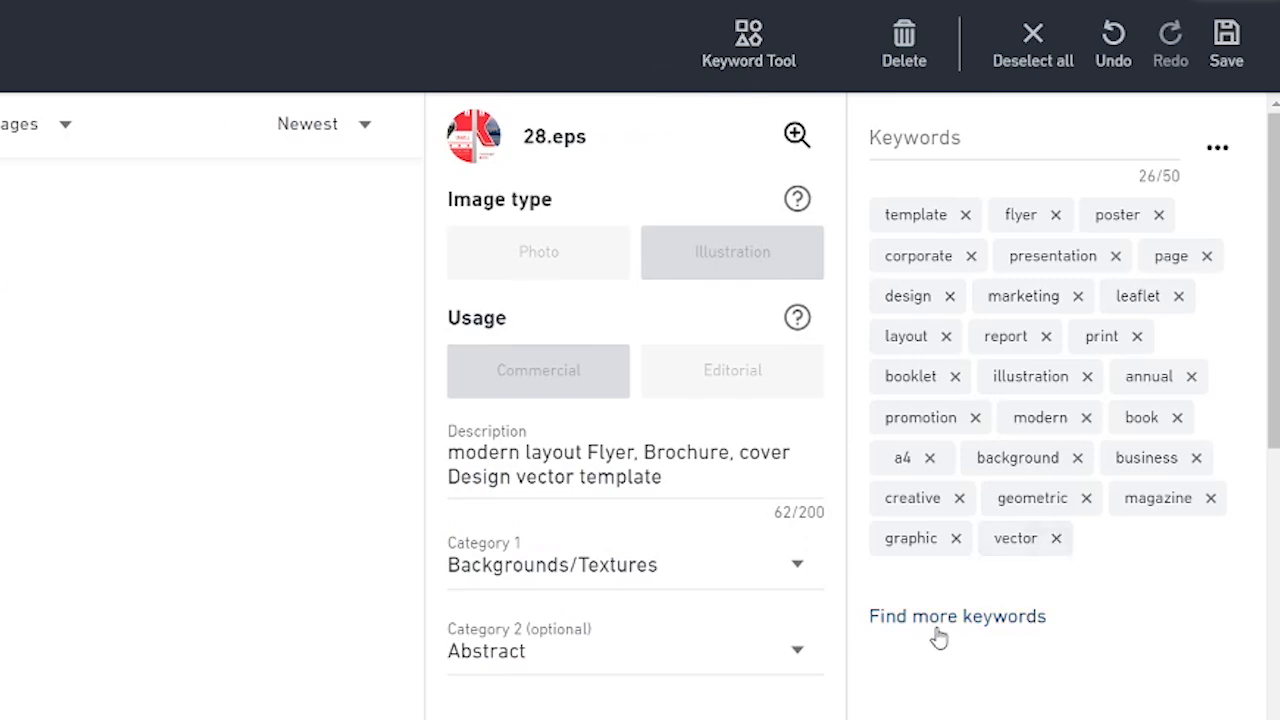
# - Open the search for more keywords for 28.eps and look up images matching Flyer Design
pyautogui.click(968, 620)
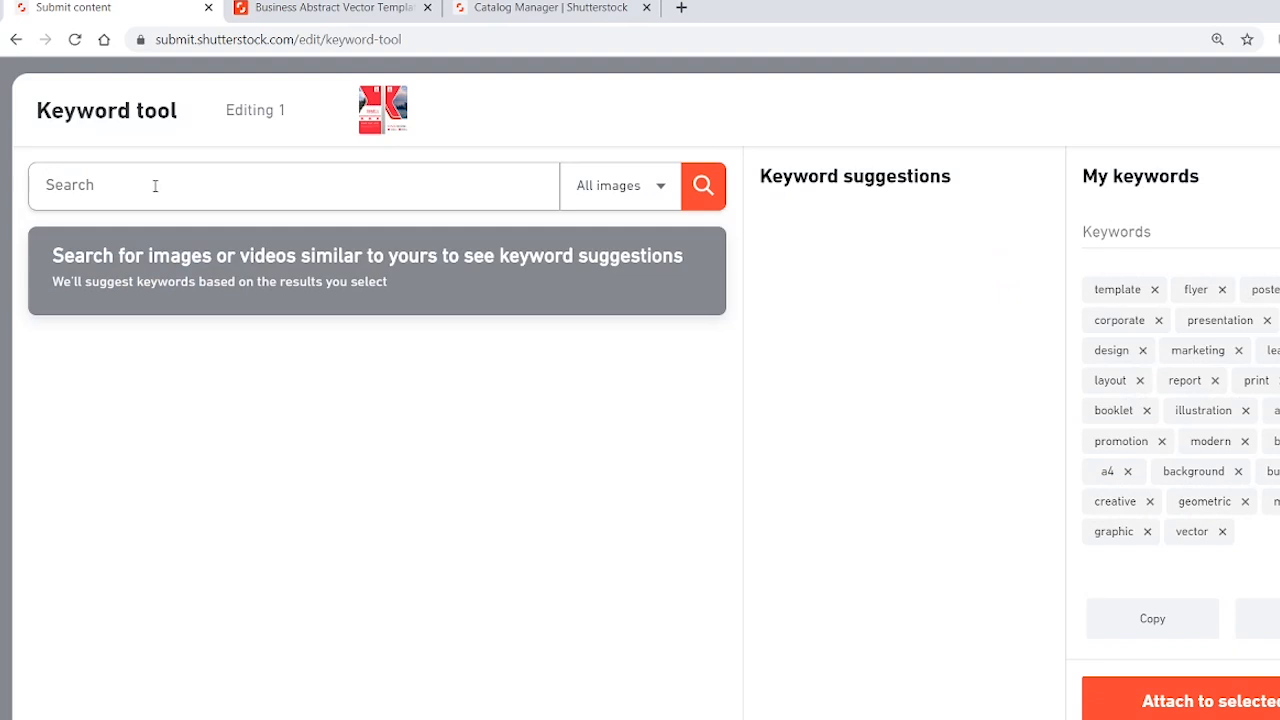
pyautogui.click(155, 185)
pyautogui.write('Flyer Design')
pyautogui.press('Return')
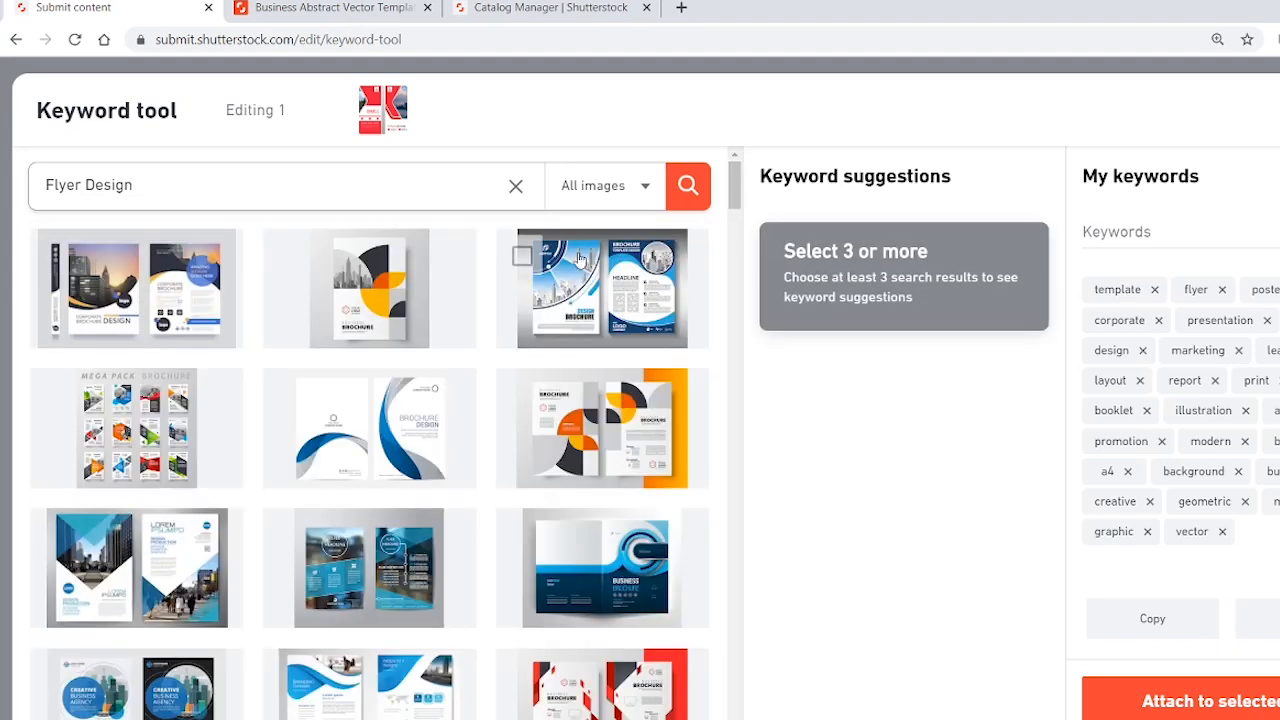
# - Select at least three brochure and flyer results similar to the design to get keyword suggestions
pyautogui.click(172, 294)
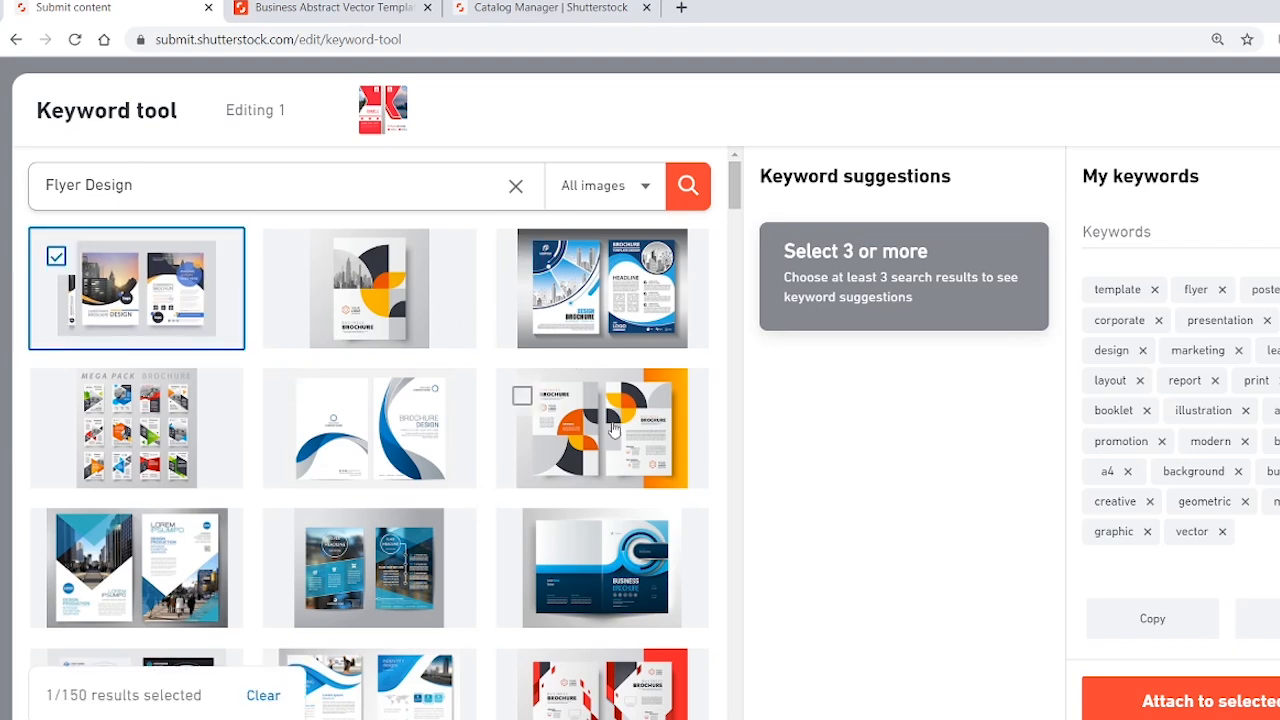
pyautogui.click(566, 292)
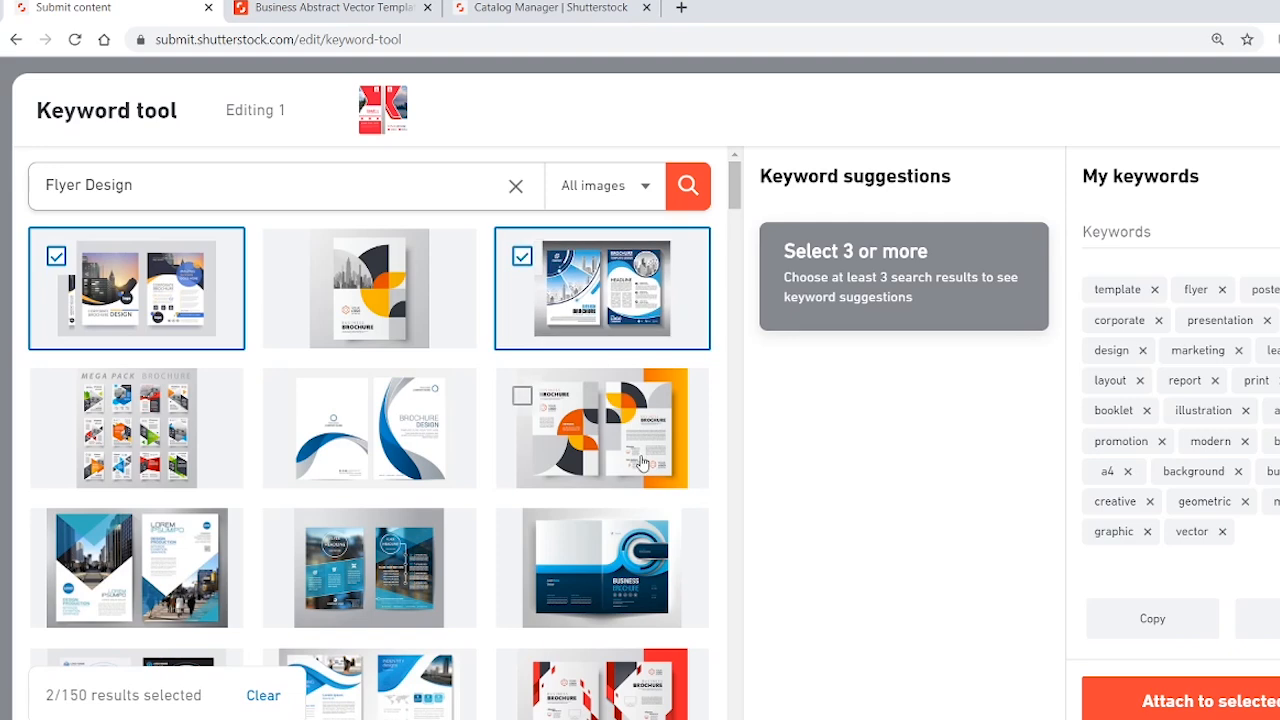
pyautogui.scroll(-2, 643, 463)
pyautogui.click(135, 525)
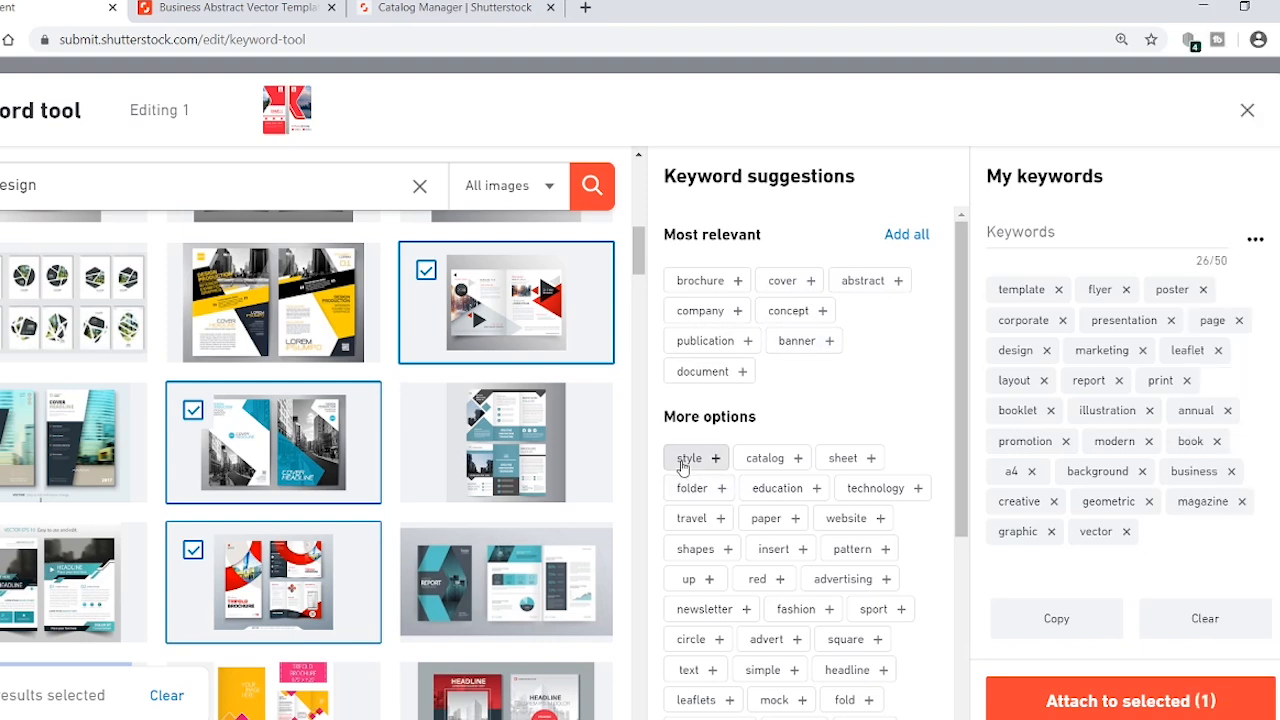
# - Add style, folder, all most relevant suggestions, sales, roll and trifold to the keywords, and attach the list to 28.eps
pyautogui.click(682, 466)
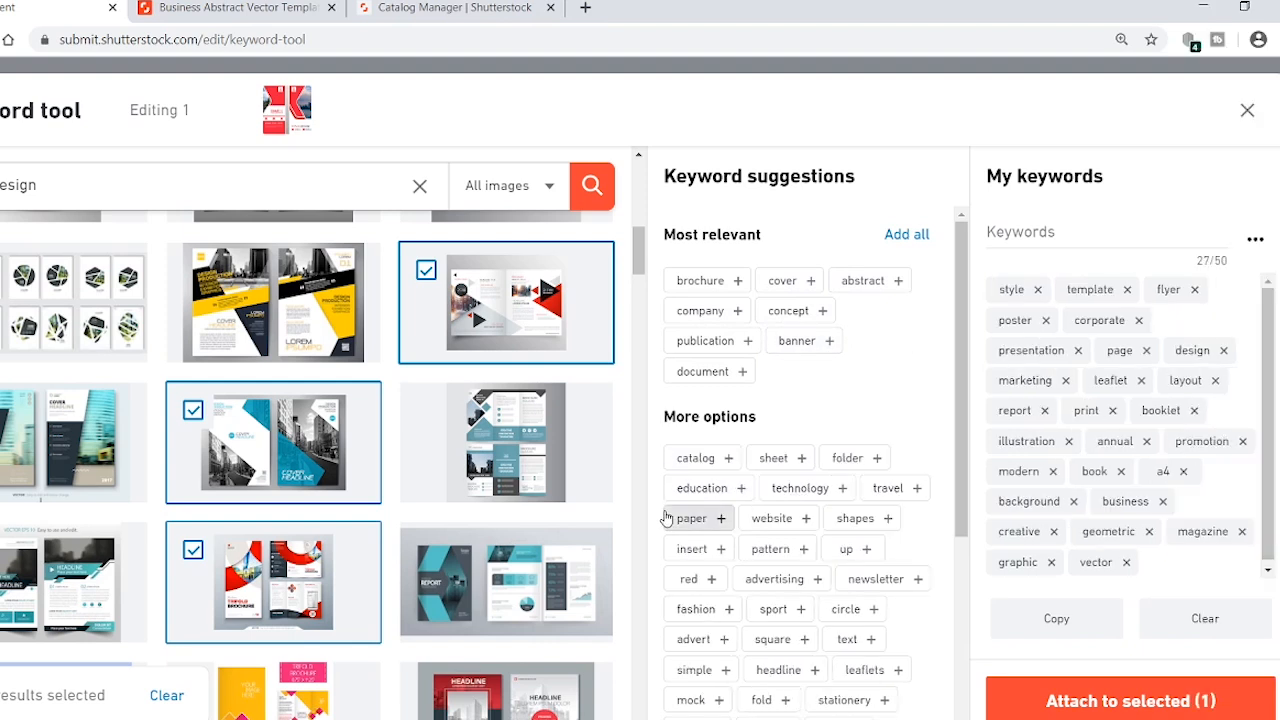
pyautogui.click(852, 458)
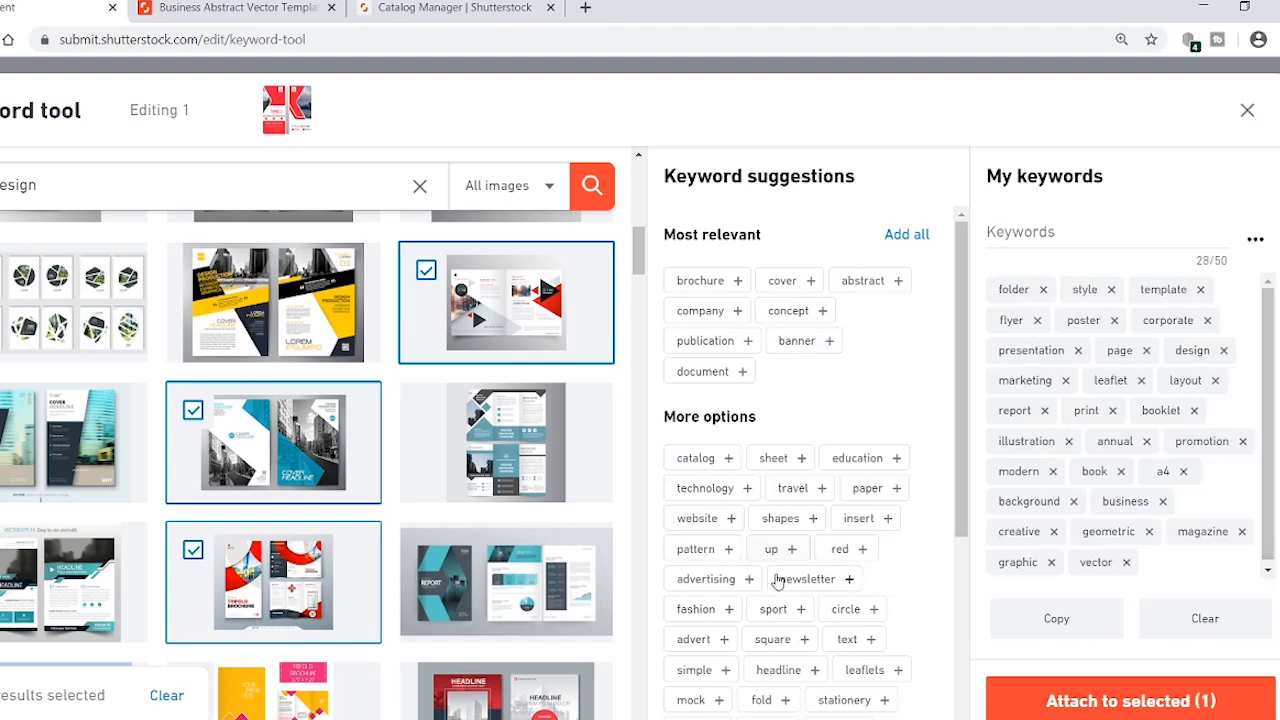
pyautogui.click(906, 236)
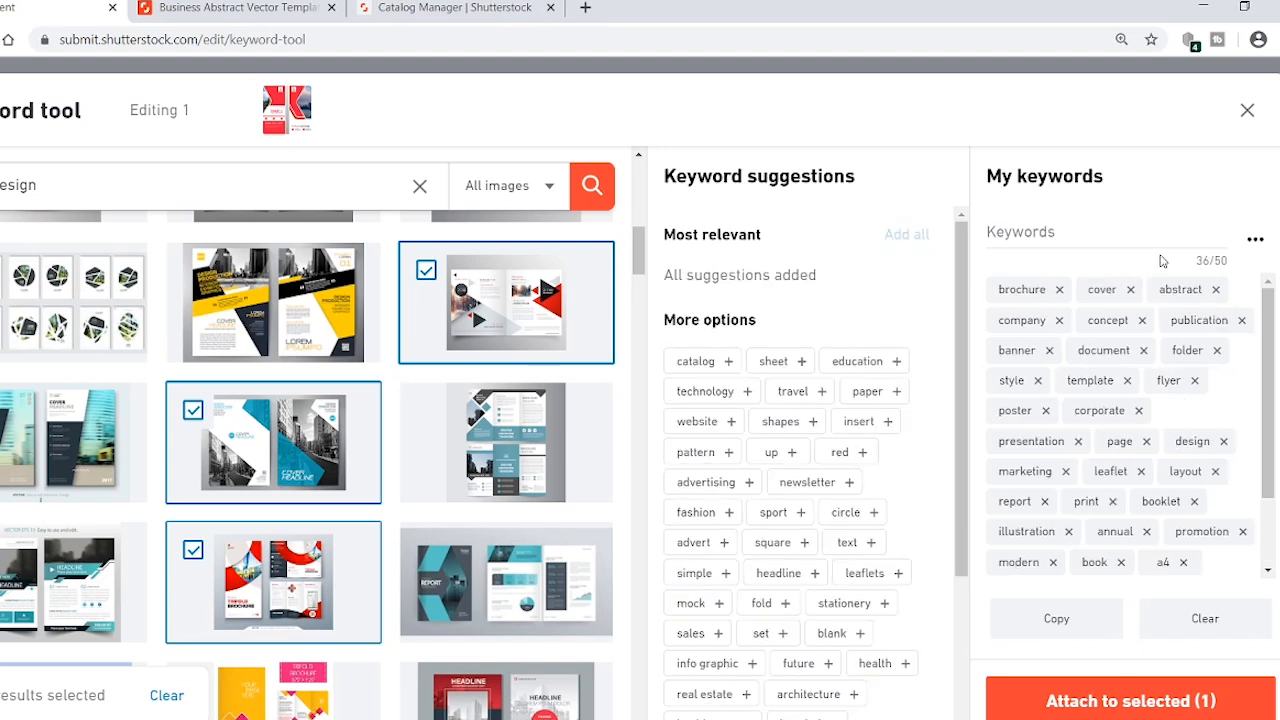
pyautogui.scroll(-1, 775, 490)
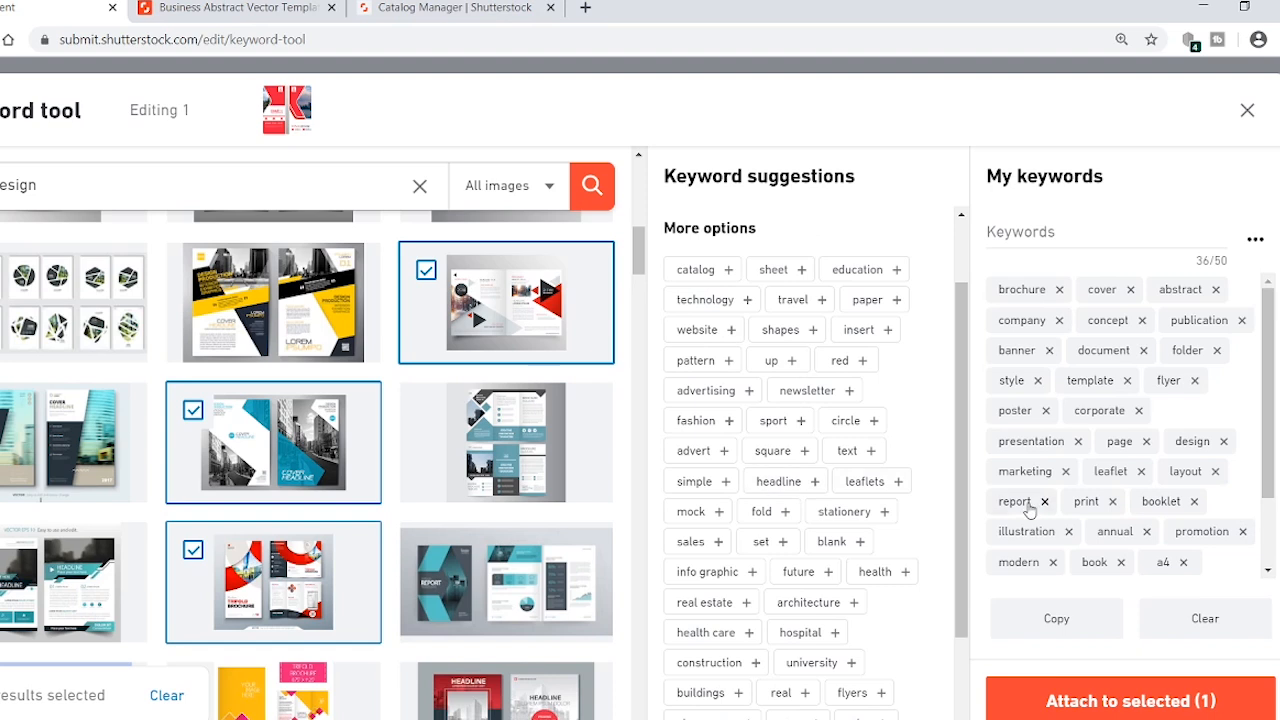
pyautogui.scroll(-2, 903, 480)
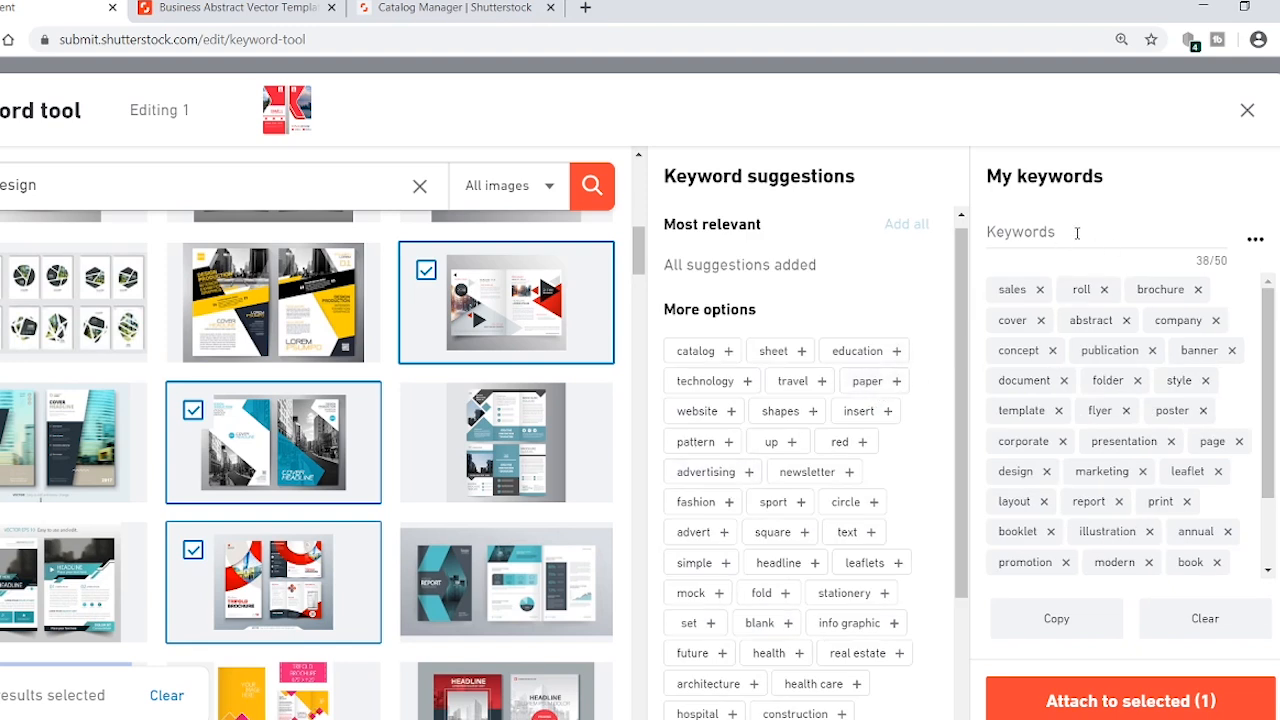
pyautogui.scroll(-2, 823, 560)
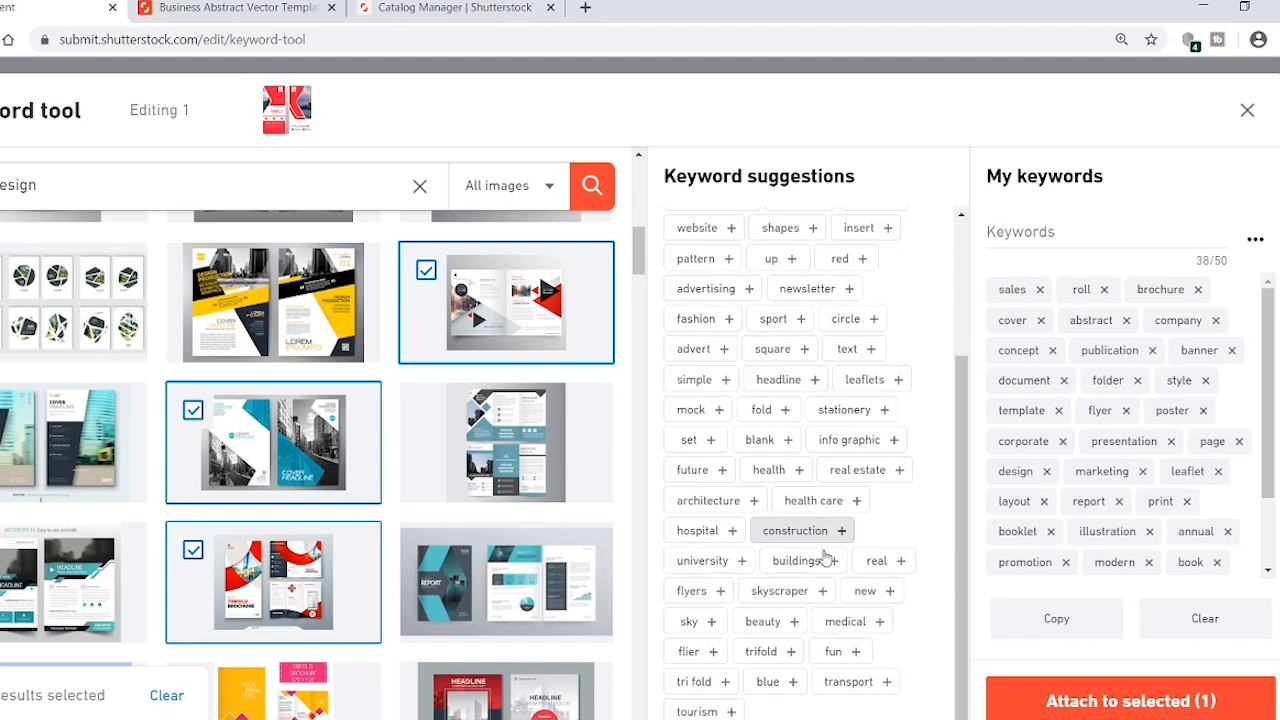
pyautogui.click(762, 652)
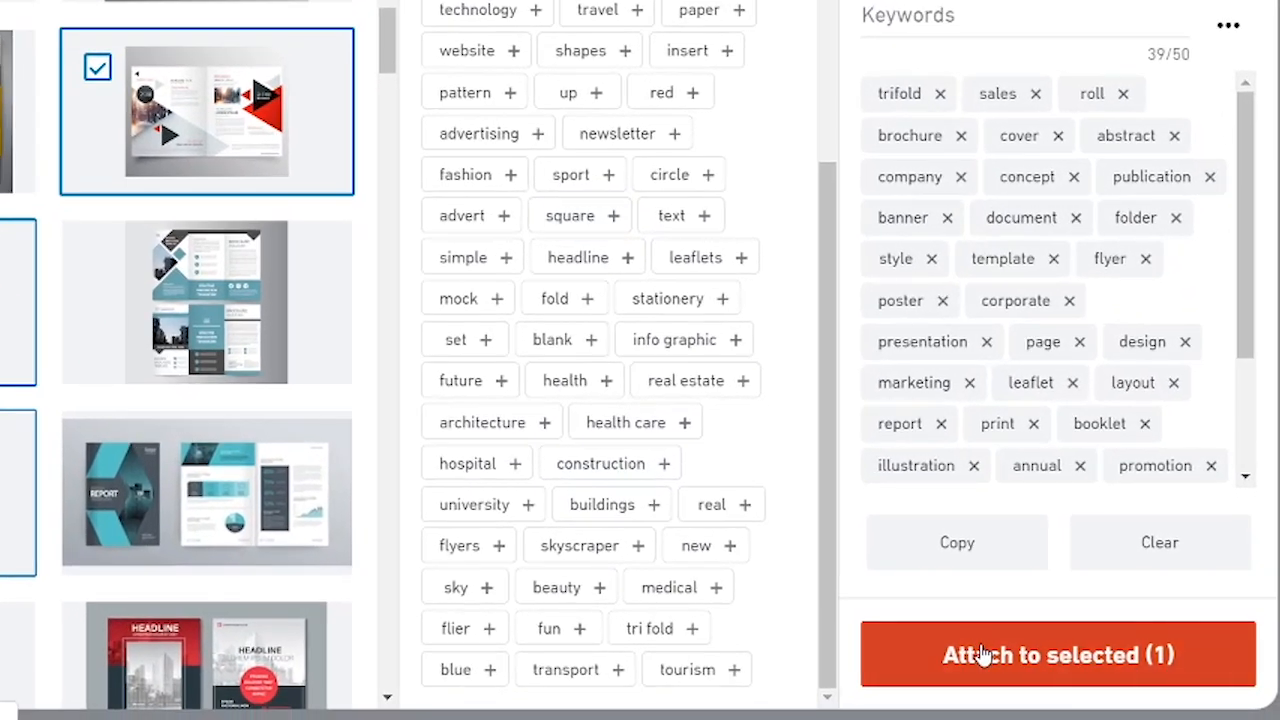
pyautogui.click(983, 655)
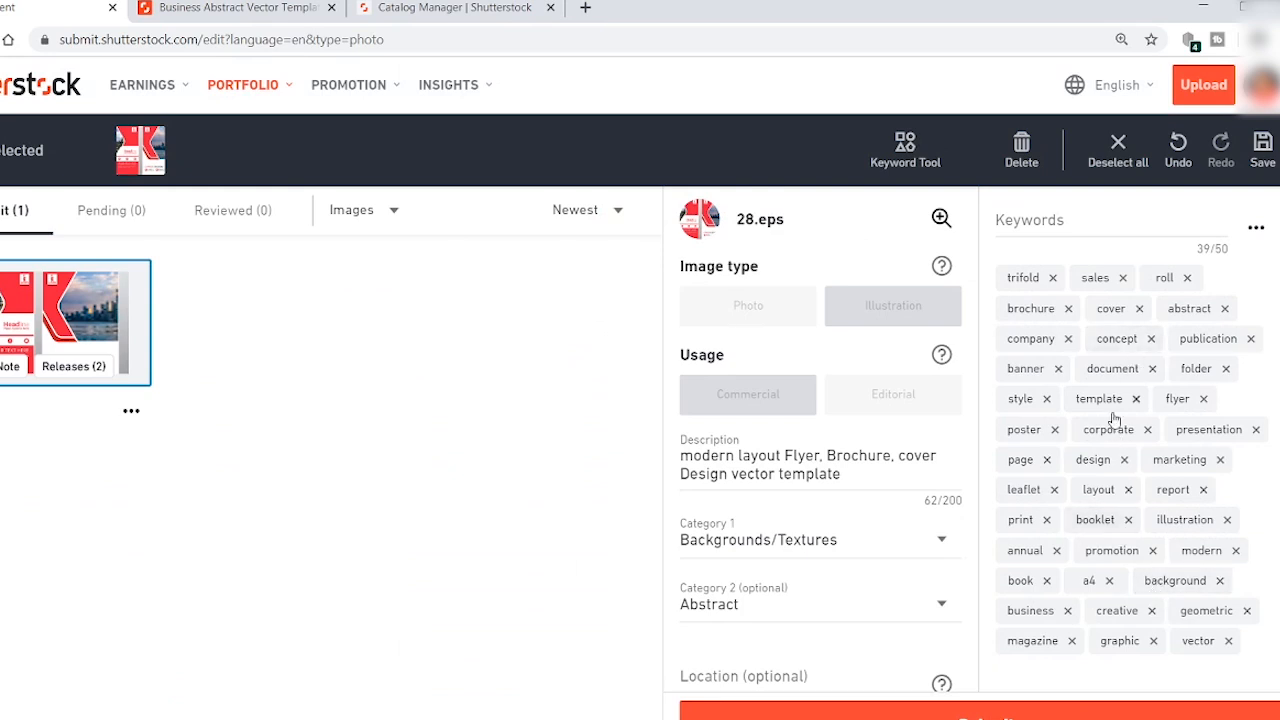
# - Check the keywords, description, categories and options of 28.eps and submit it for review
pyautogui.scroll(-3, 1115, 430)
pyautogui.scroll(3, 1157, 378)
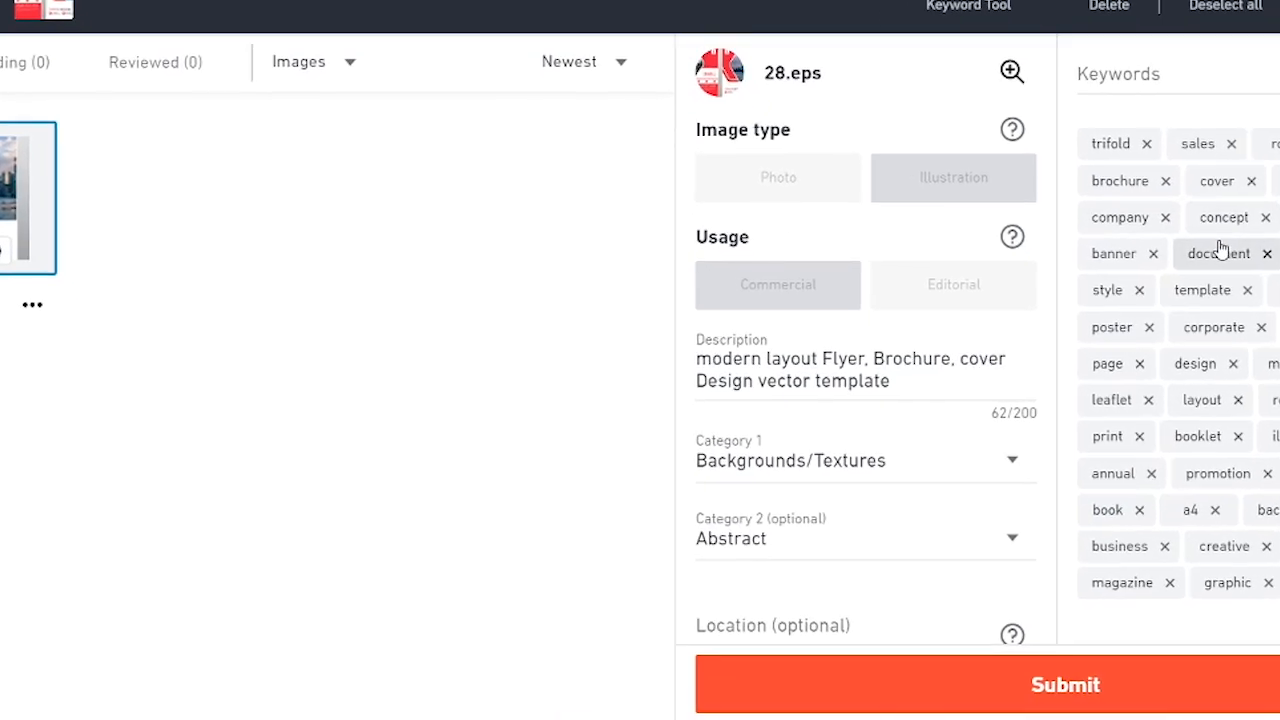
pyautogui.scroll(-2, 1118, 365)
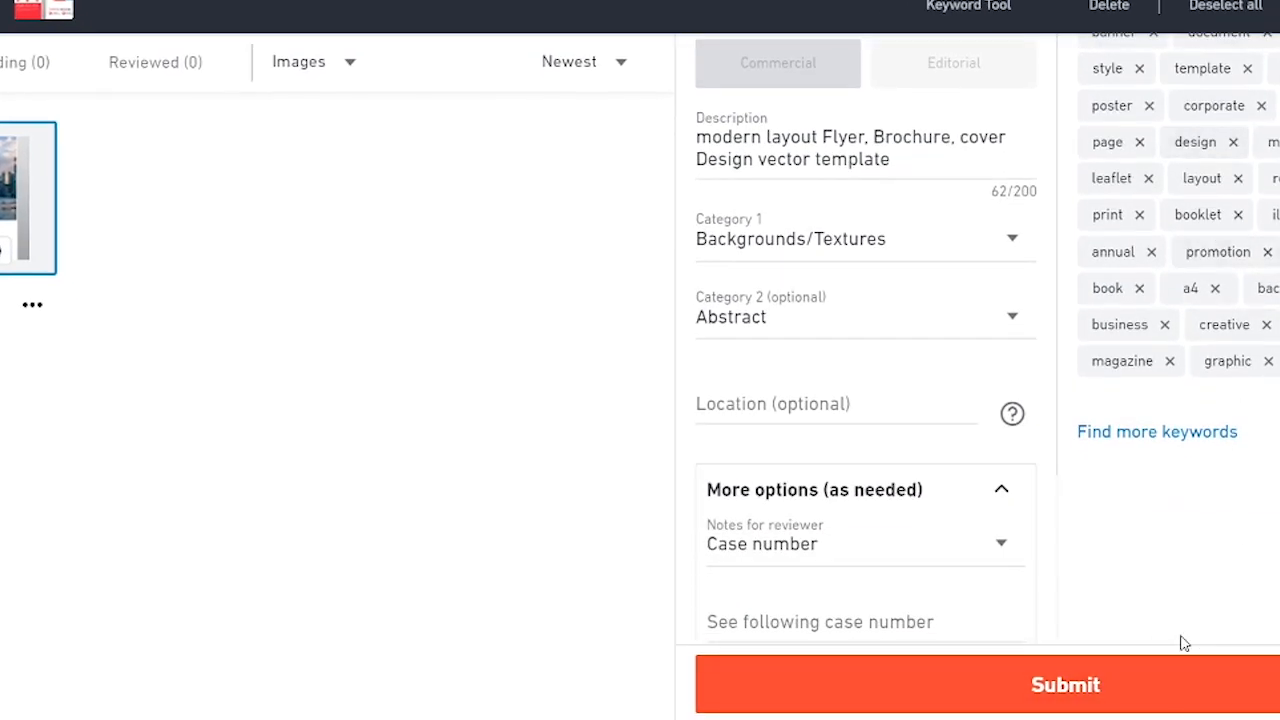
pyautogui.click(1135, 683)
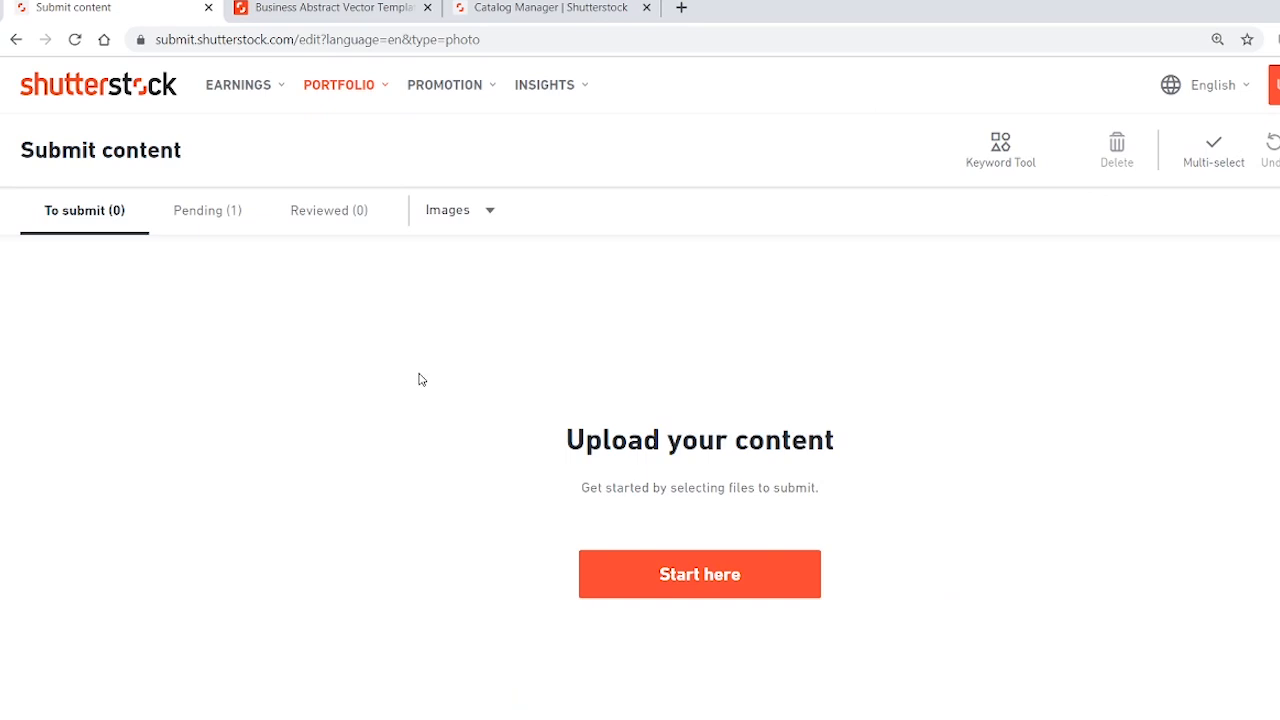
# - View the pending submissions and check the pending and recently reviewed images on the contributor dashboard
pyautogui.click(214, 219)
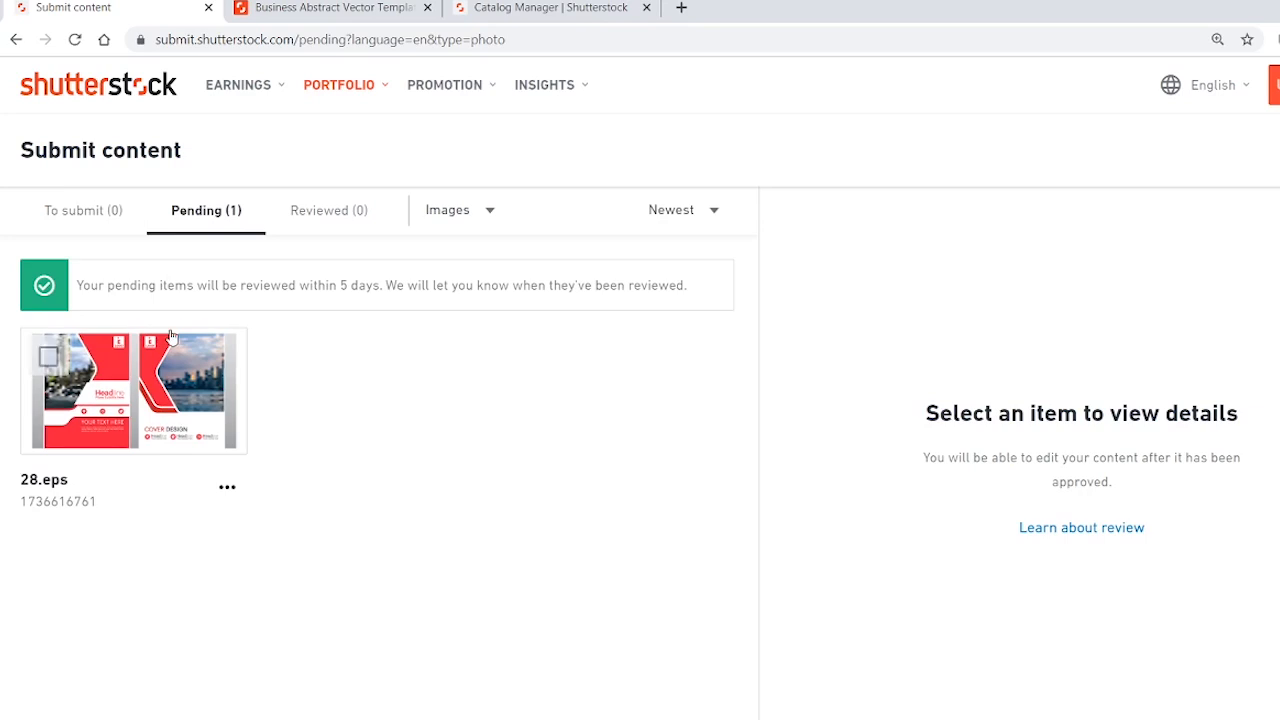
pyautogui.click(118, 88)
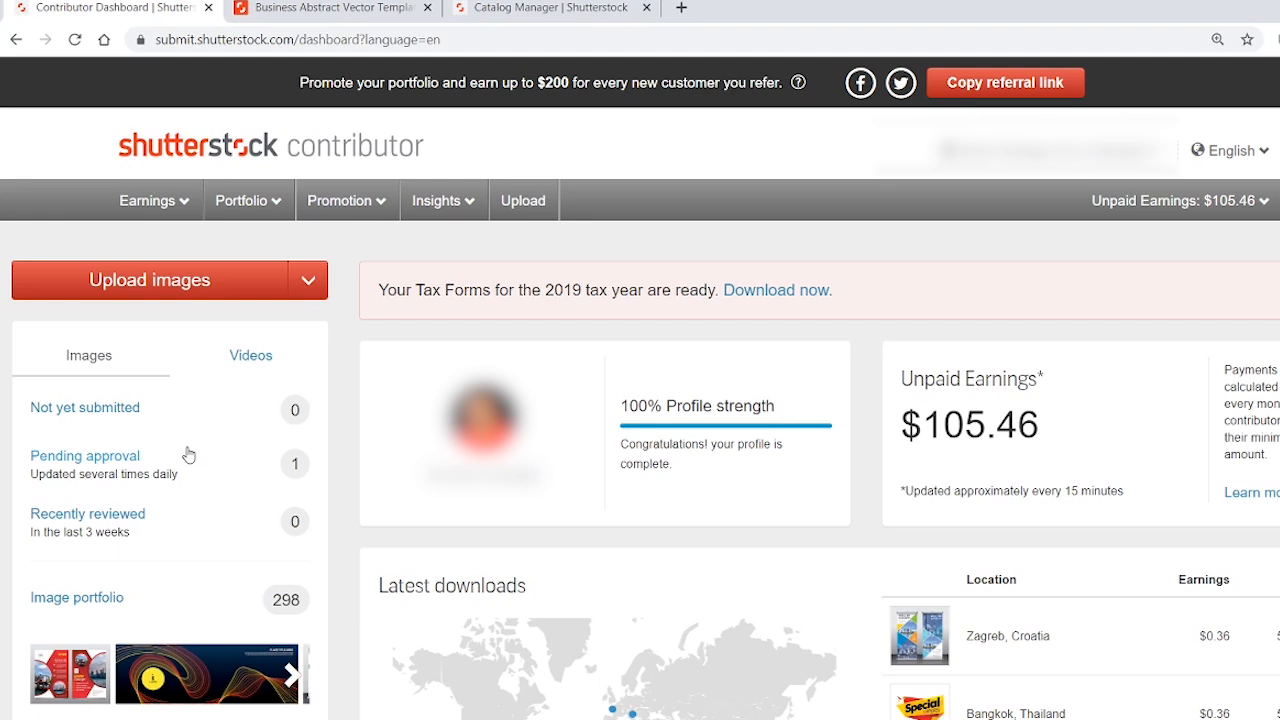
pyautogui.click(83, 515)
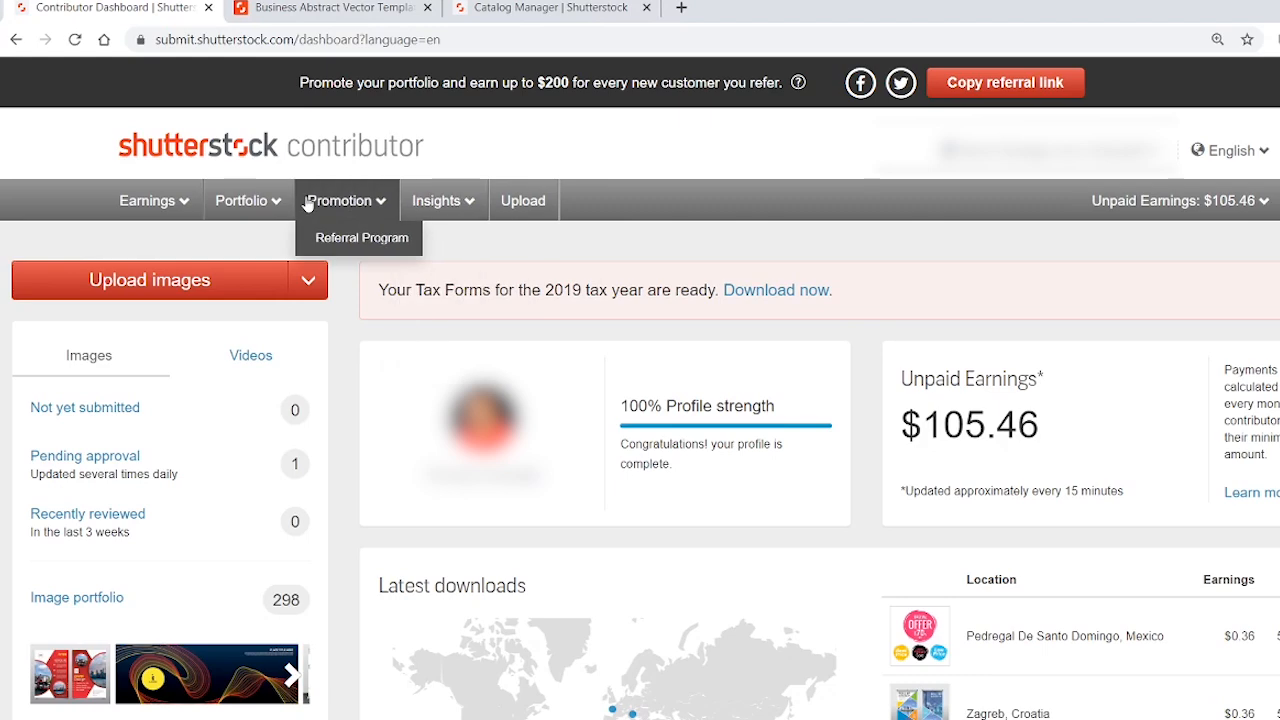
# - Open the Catalog Manager to view the portfolio's image sets and look through the earnings options
pyautogui.moveTo(216, 205)
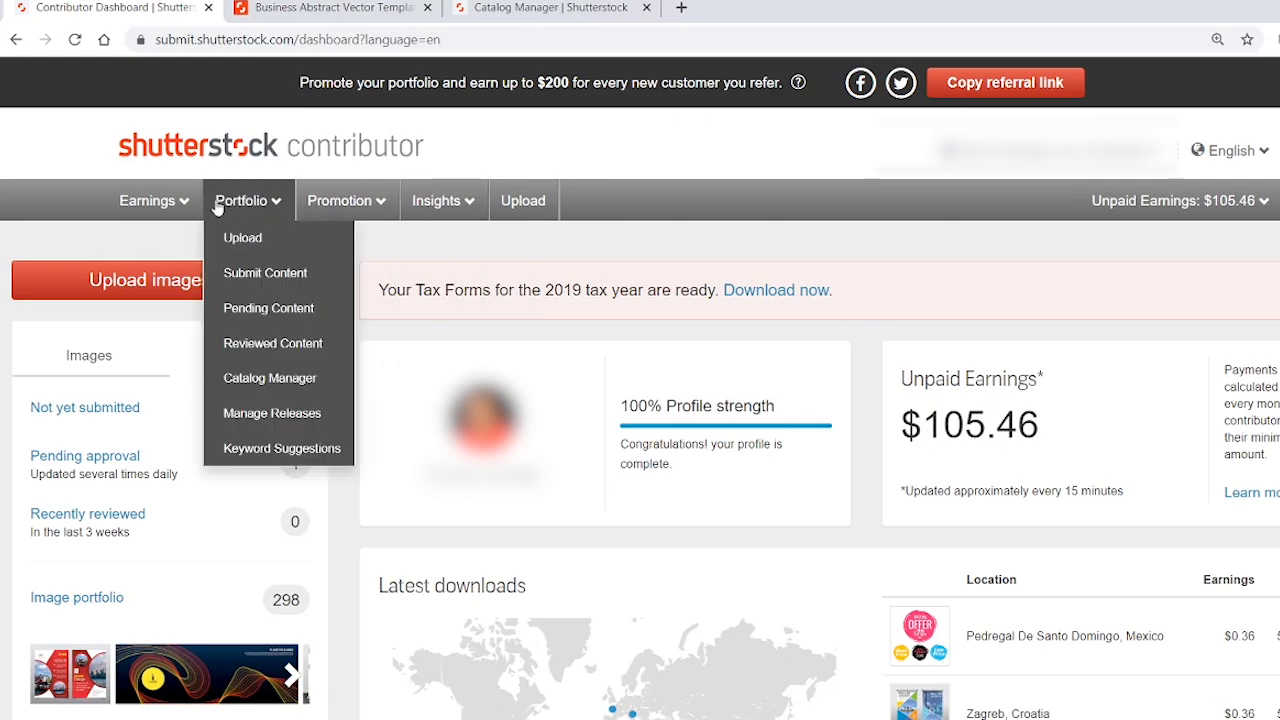
pyautogui.click(263, 378)
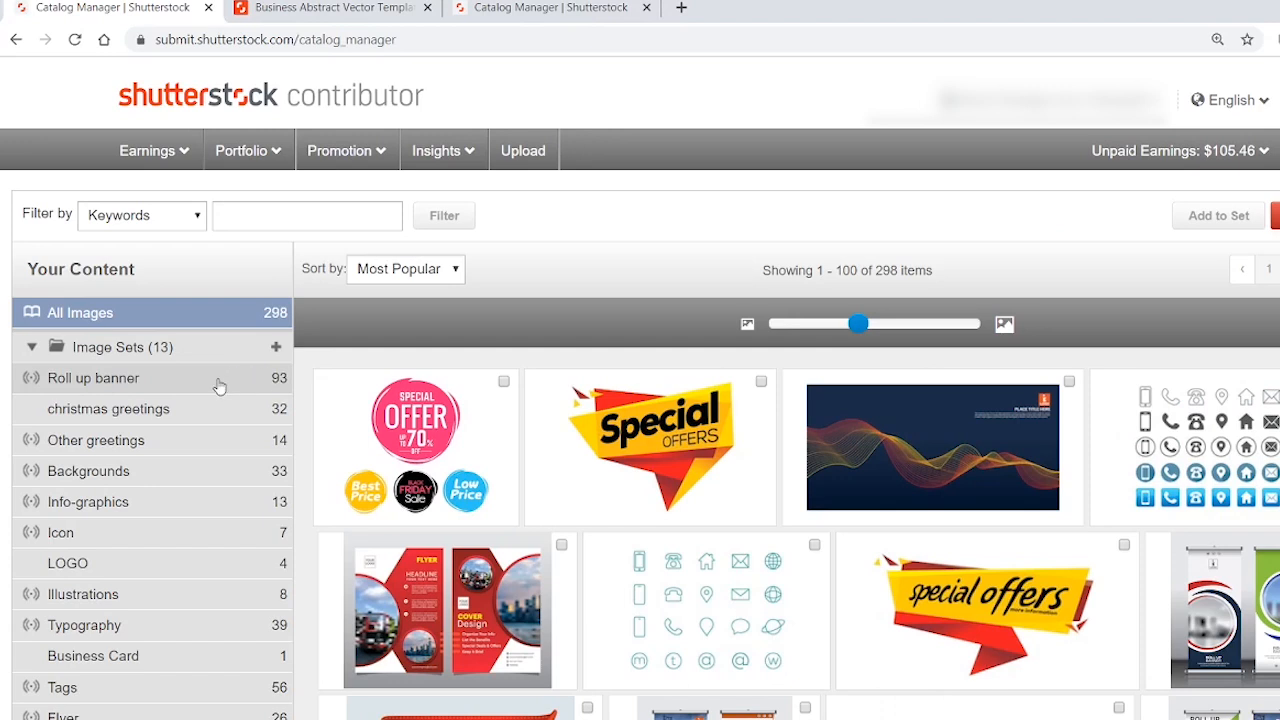
pyautogui.moveTo(143, 150)
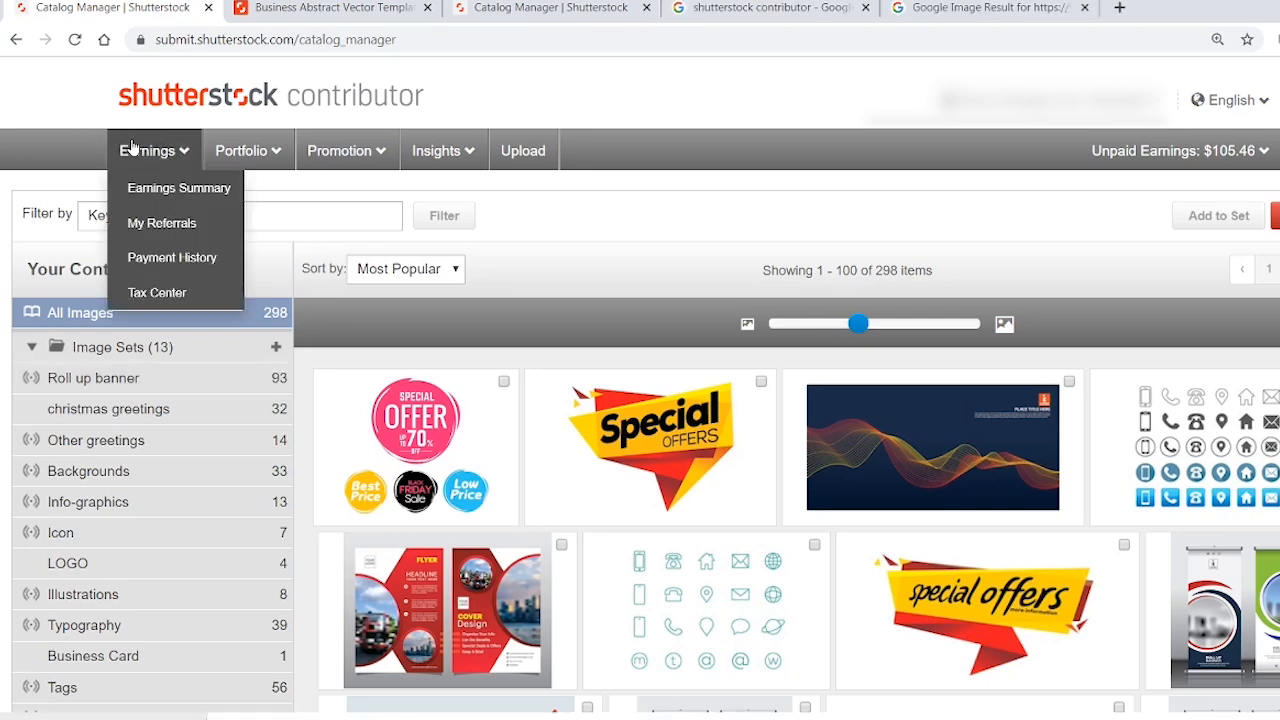
pyautogui.click(145, 291)
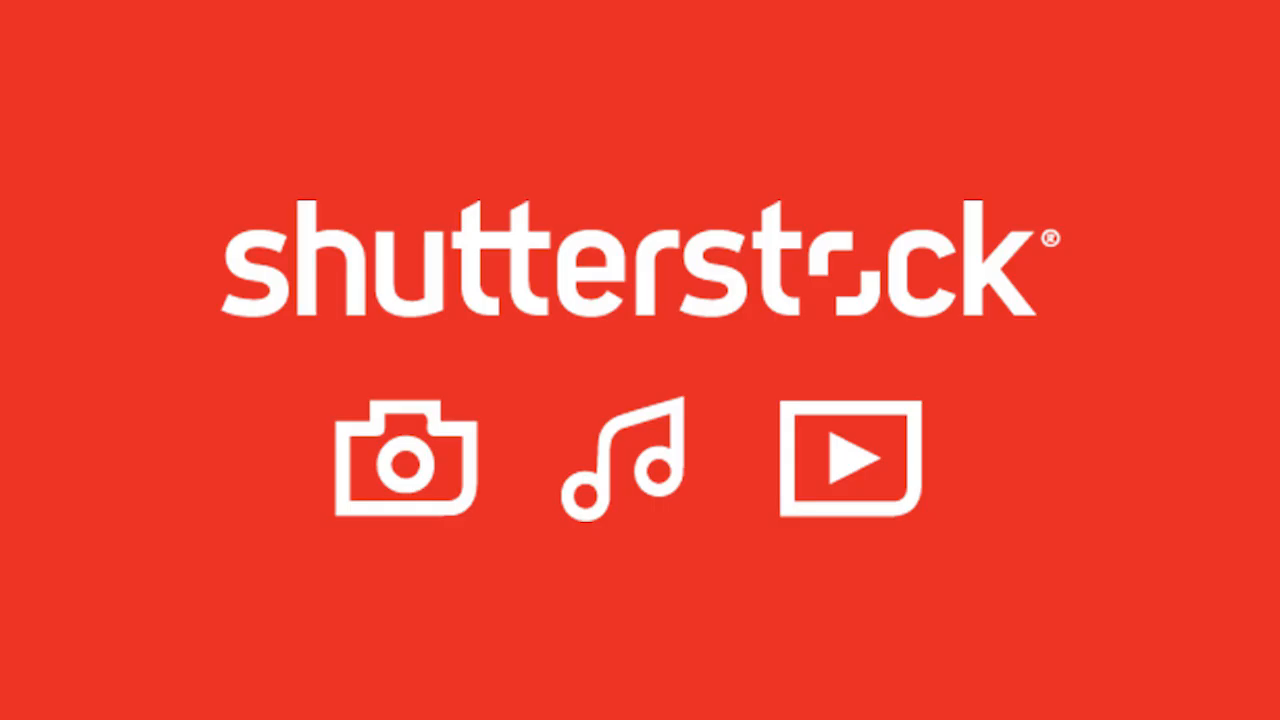